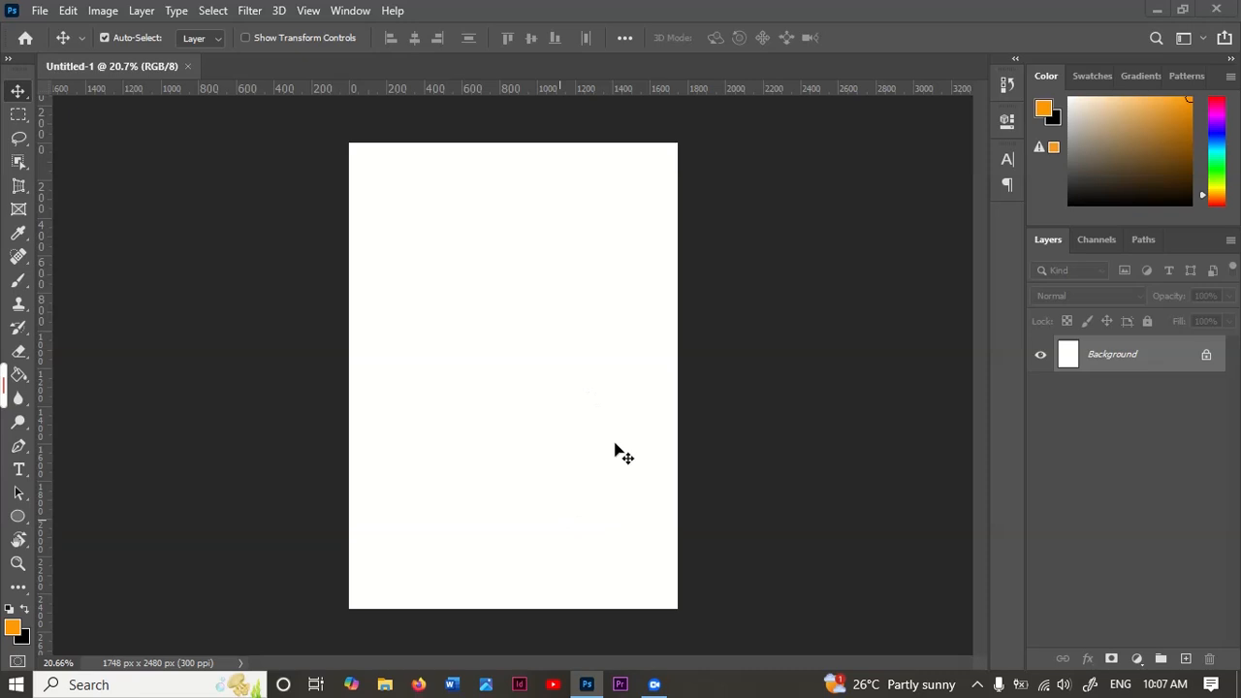
# Step: Place BG.jpg from the photo folder in Downloads into the document as a full-canvas background layer
pyautogui.press('super+e')
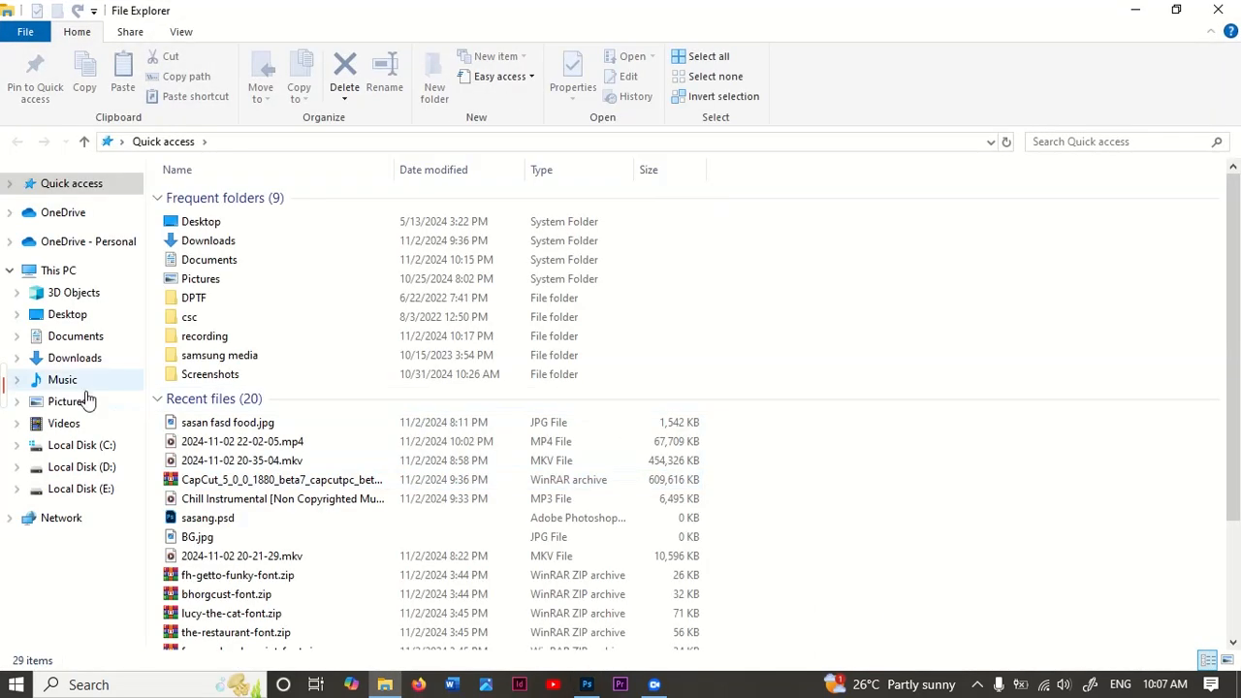
pyautogui.click(97, 339)
pyautogui.click(97, 361)
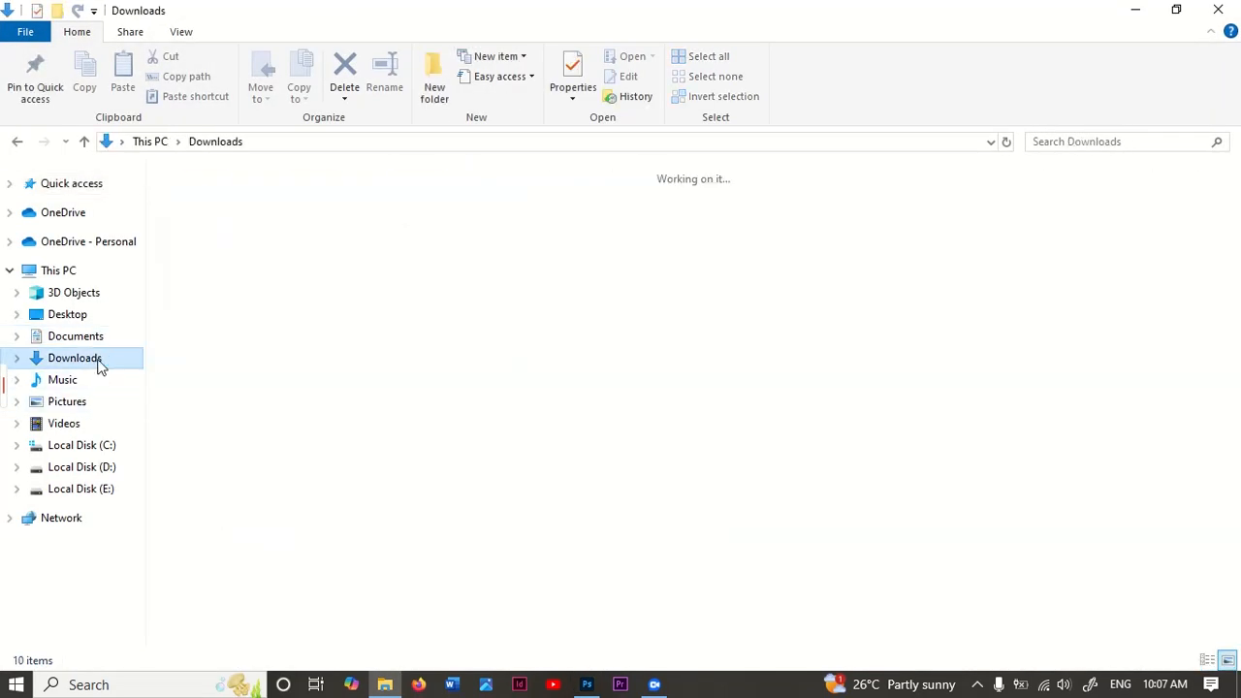
pyautogui.click(705, 405)
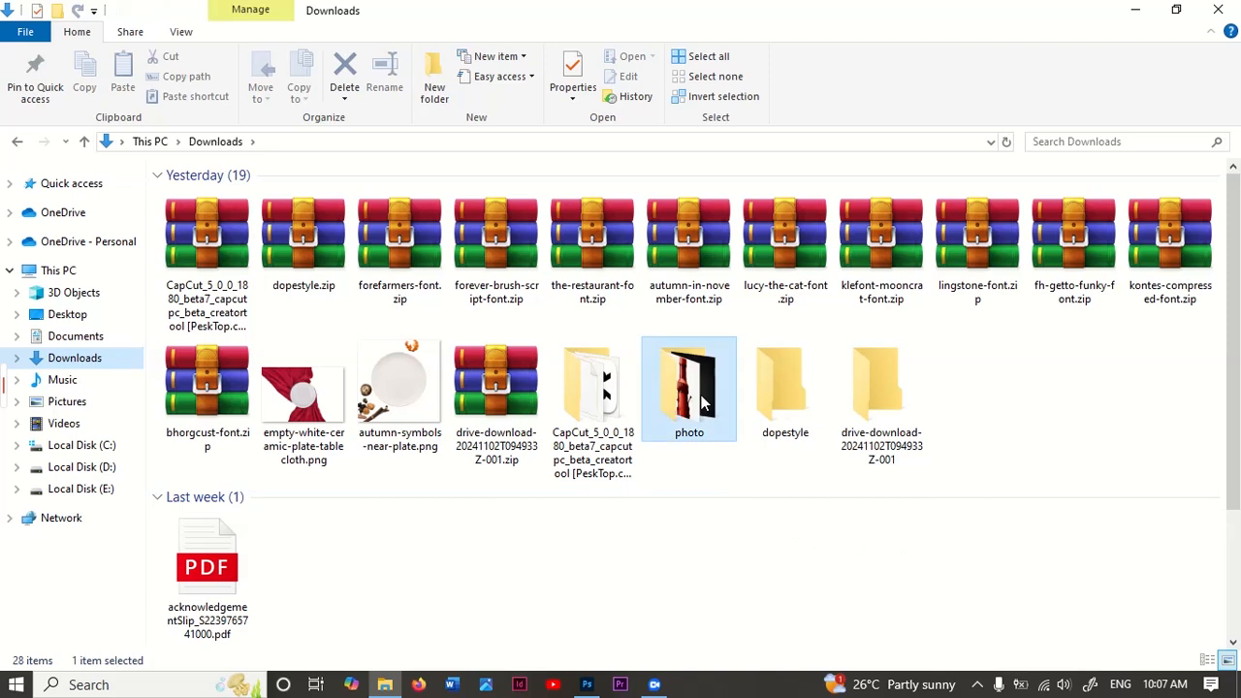
pyautogui.doubleClick(705, 405)
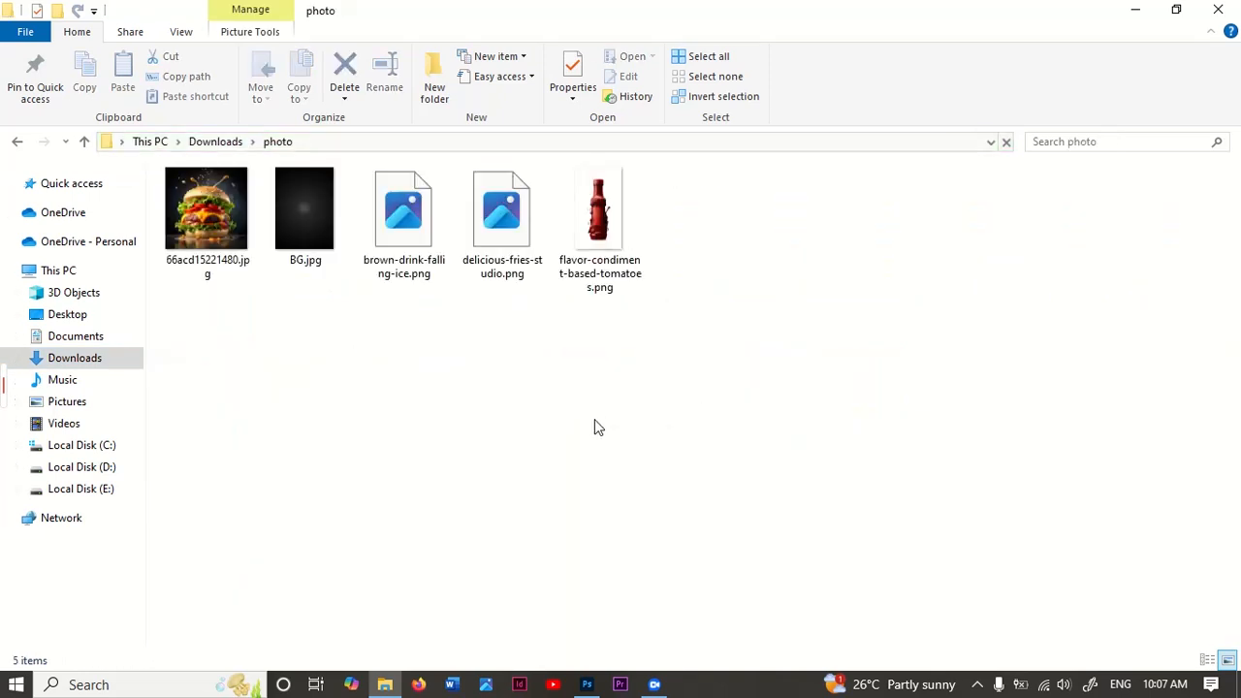
pyautogui.doubleClick(313, 219)
pyautogui.moveTo(567, 637); pyautogui.dragTo(512, 295)
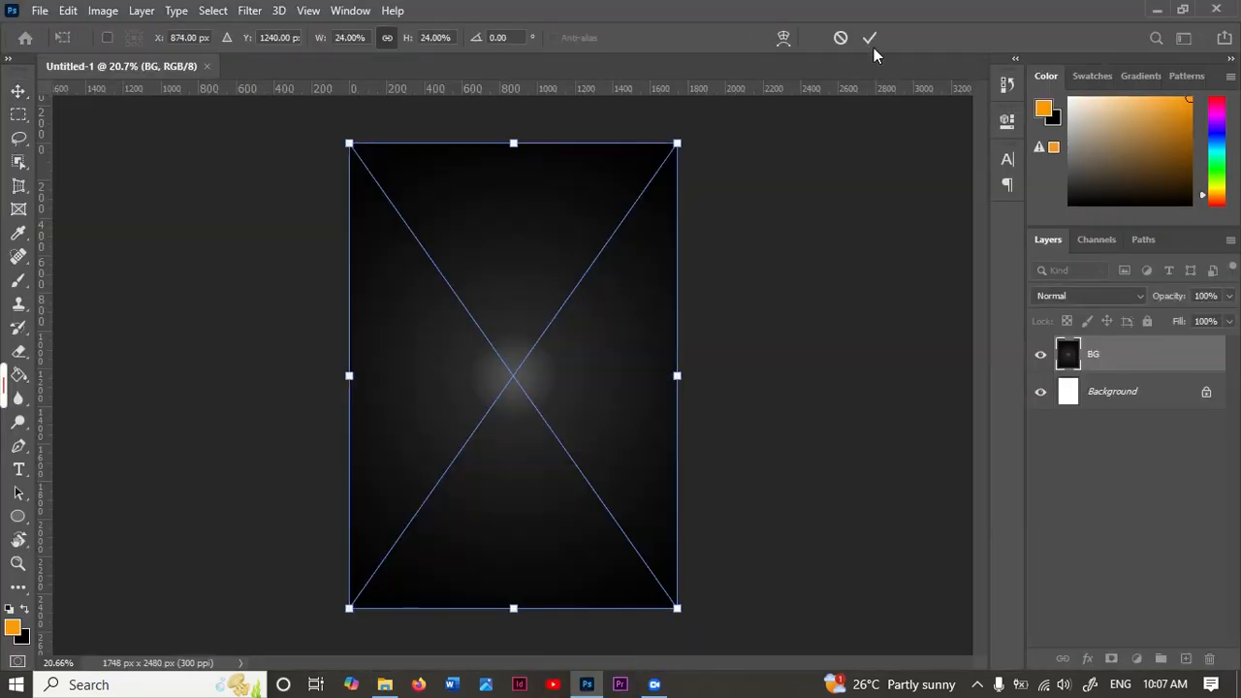
pyautogui.click(872, 41)
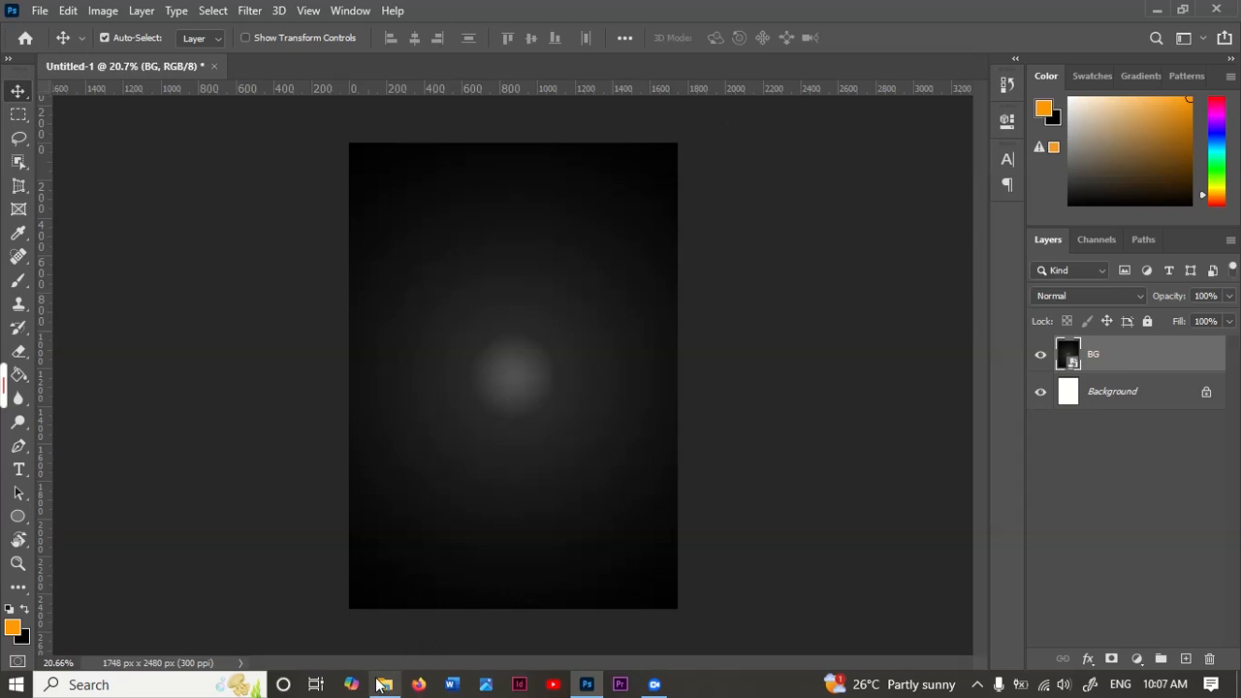
# Step: Place the burger image 66acd15221480.jpg from the photo folder above the BG layer
pyautogui.moveTo(385, 684)
pyautogui.click(423, 630)
pyautogui.click(247, 233)
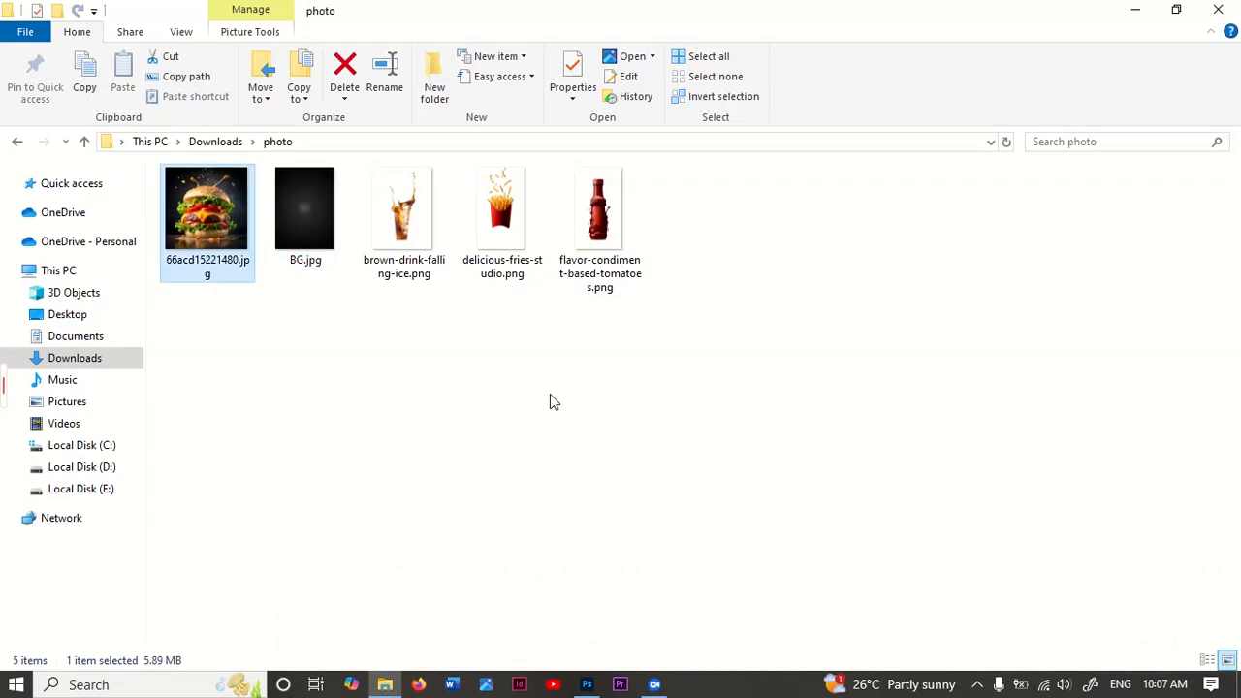
pyautogui.moveTo(586, 684)
pyautogui.click(587, 630)
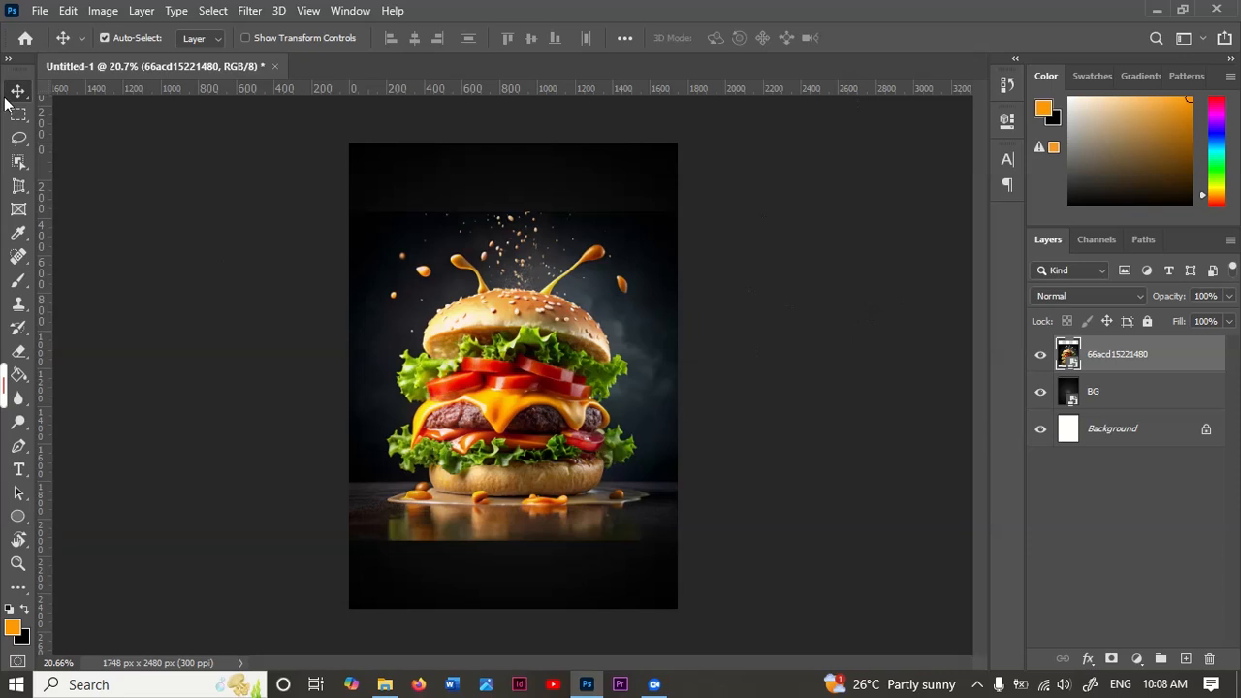
# Step: Select the burger with Select Subject, then add the missed sauce and plate areas under the bun in Select and Mask
pyautogui.click(18, 162)
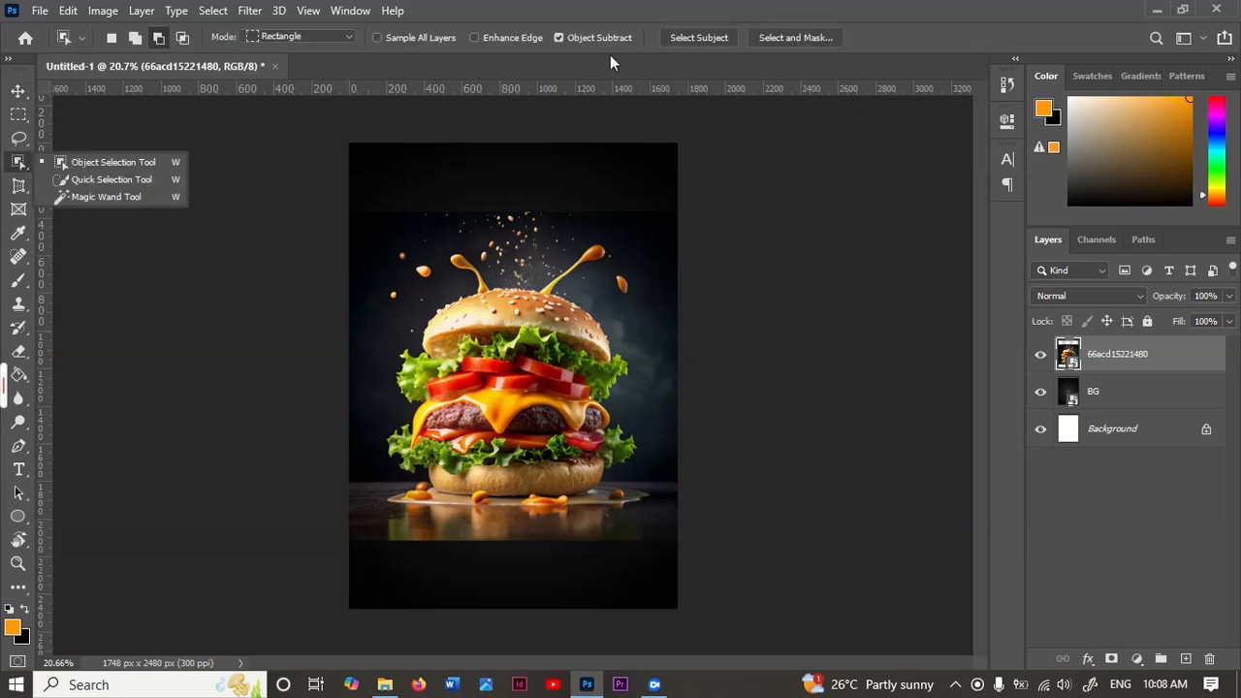
pyautogui.click(714, 37)
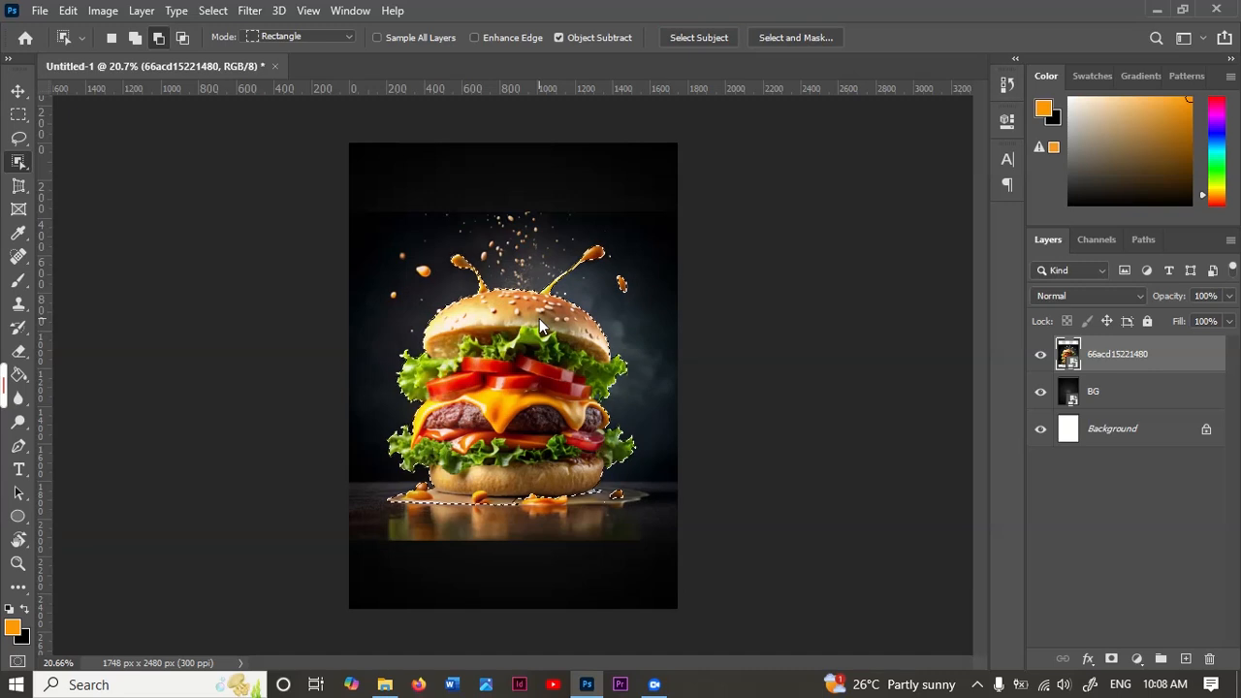
pyautogui.scroll(1, 560, 426)
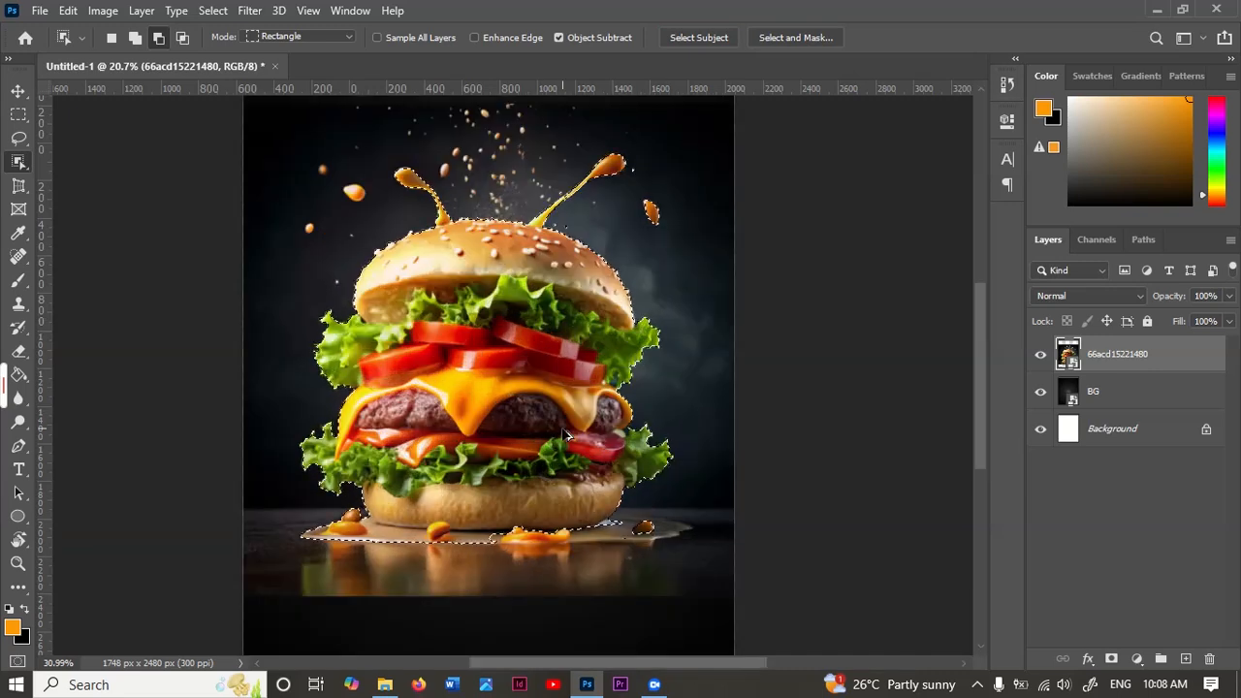
pyautogui.scroll(1, 616, 524)
pyautogui.scroll(-1, 617, 524)
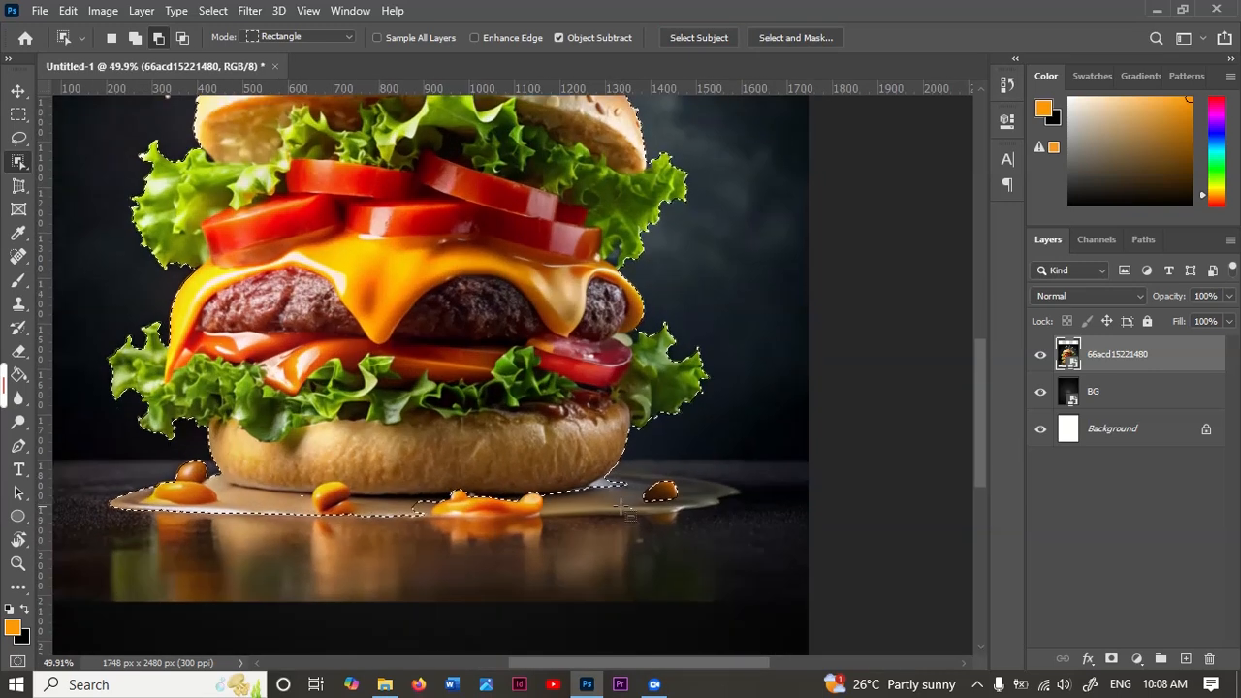
pyautogui.click(796, 37)
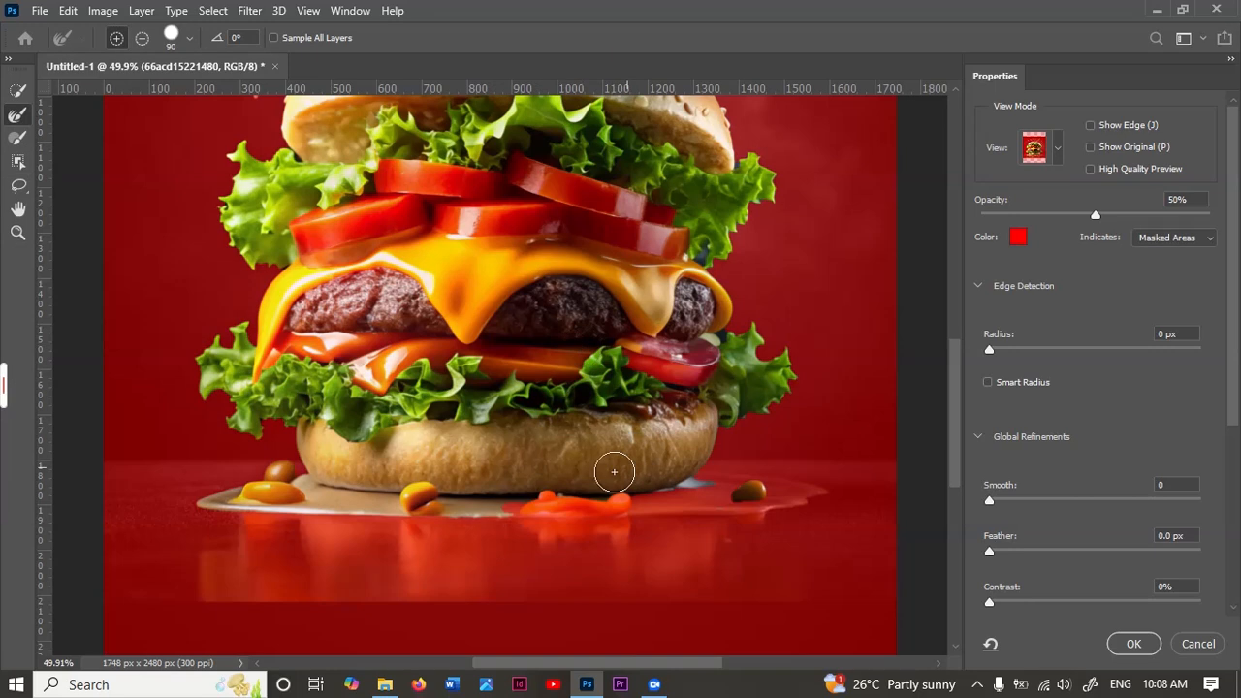
pyautogui.press('w')
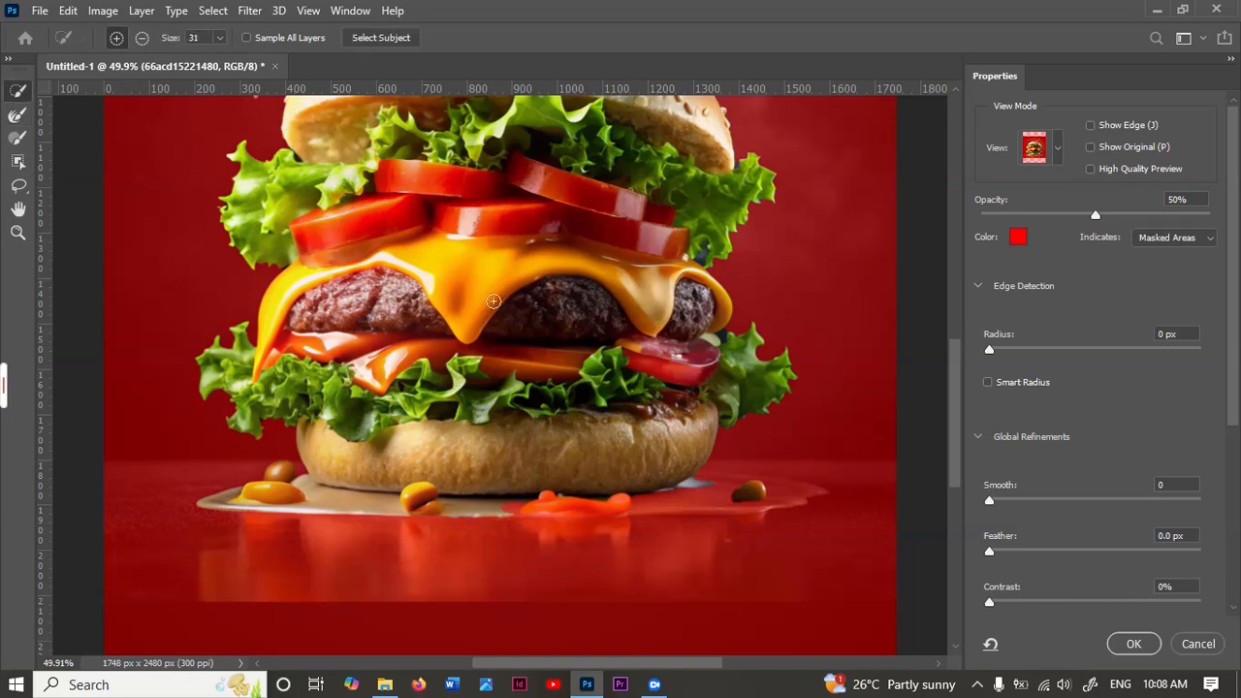
pyautogui.moveTo(571, 504); pyautogui.dragTo(686, 498)
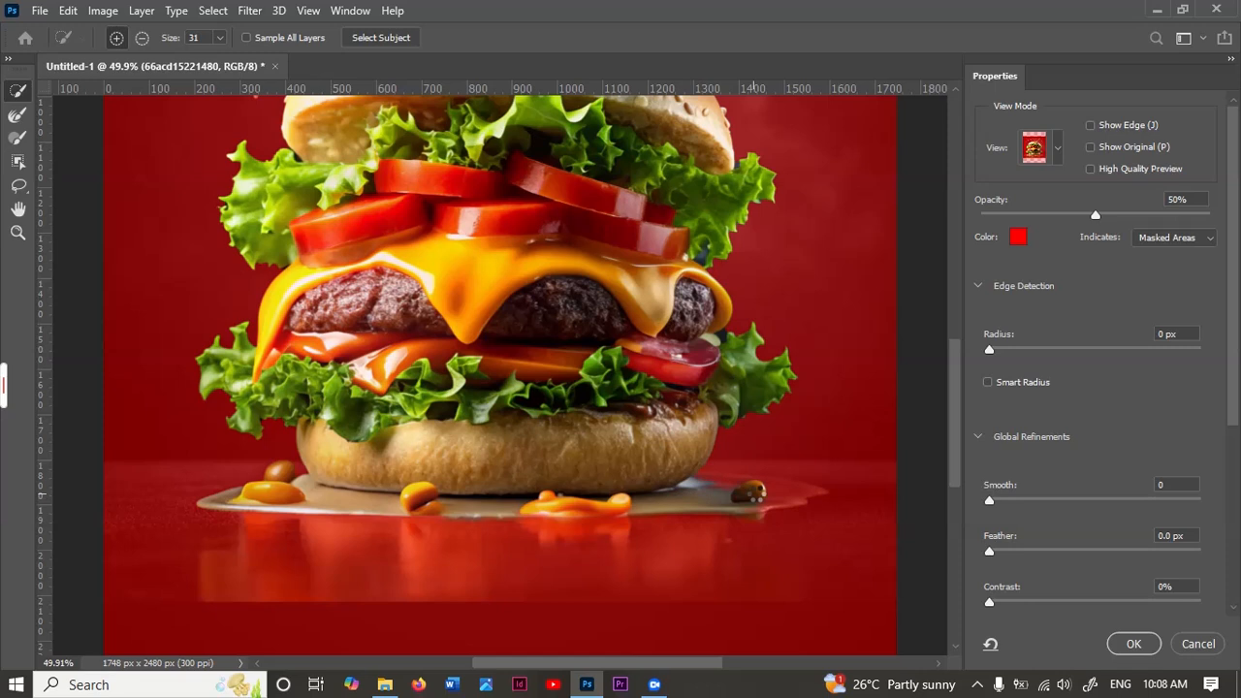
pyautogui.moveTo(763, 492); pyautogui.dragTo(781, 499)
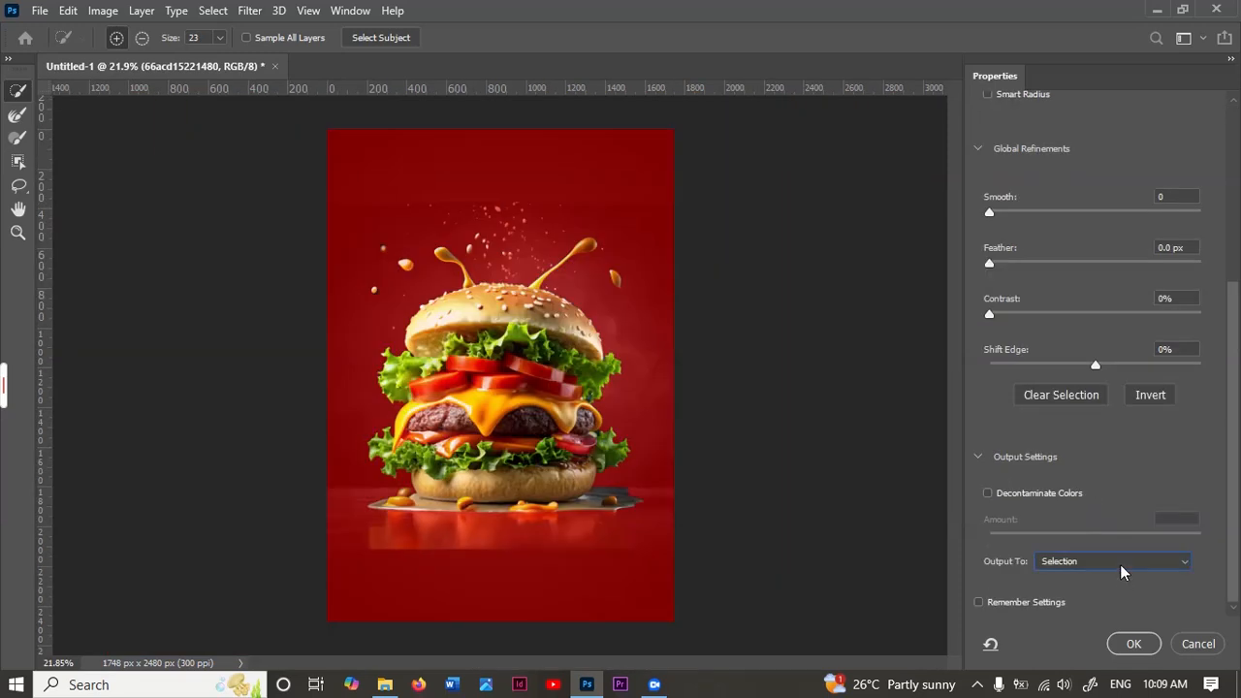
# Step: Output the refined burger selection to New Layer with Layer Mask
pyautogui.click(1122, 563)
pyautogui.click(1100, 601)
pyautogui.click(1134, 644)
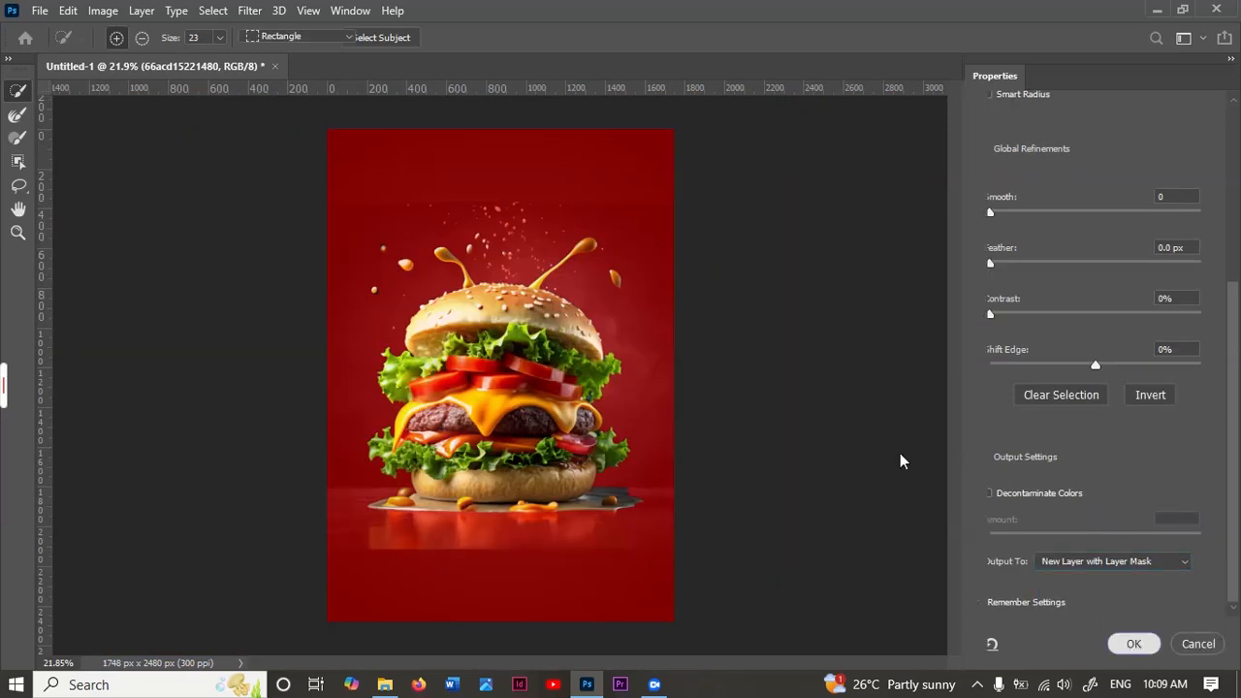
# Step: Paint black on the burger's layer mask with a soft brush to hide the leftover strip beside the bottom bun's right edge
pyautogui.scroll(3, 624, 449)
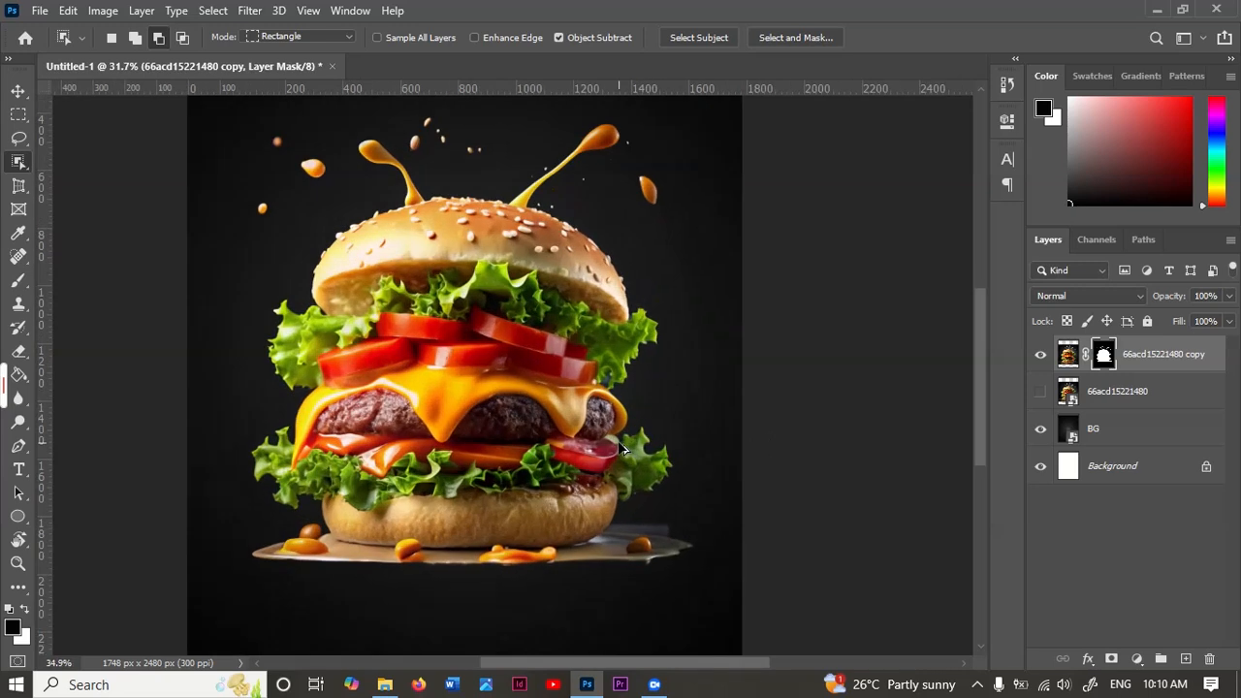
pyautogui.scroll(2, 623, 449)
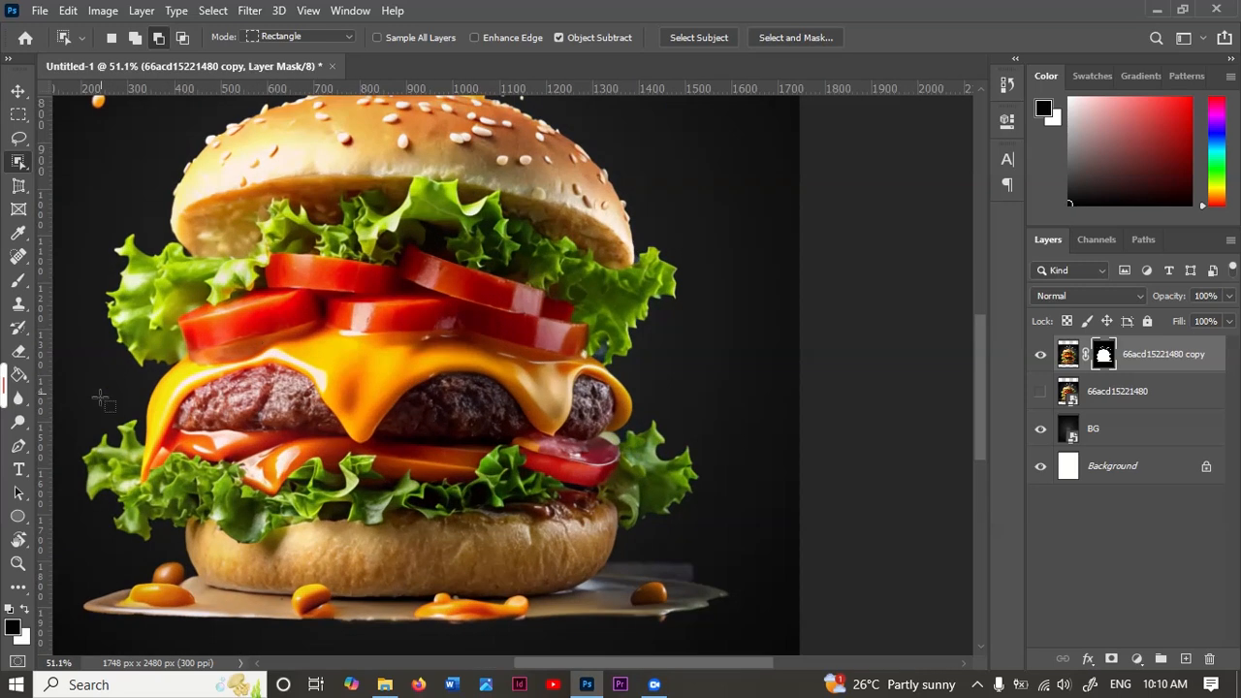
pyautogui.click(17, 280)
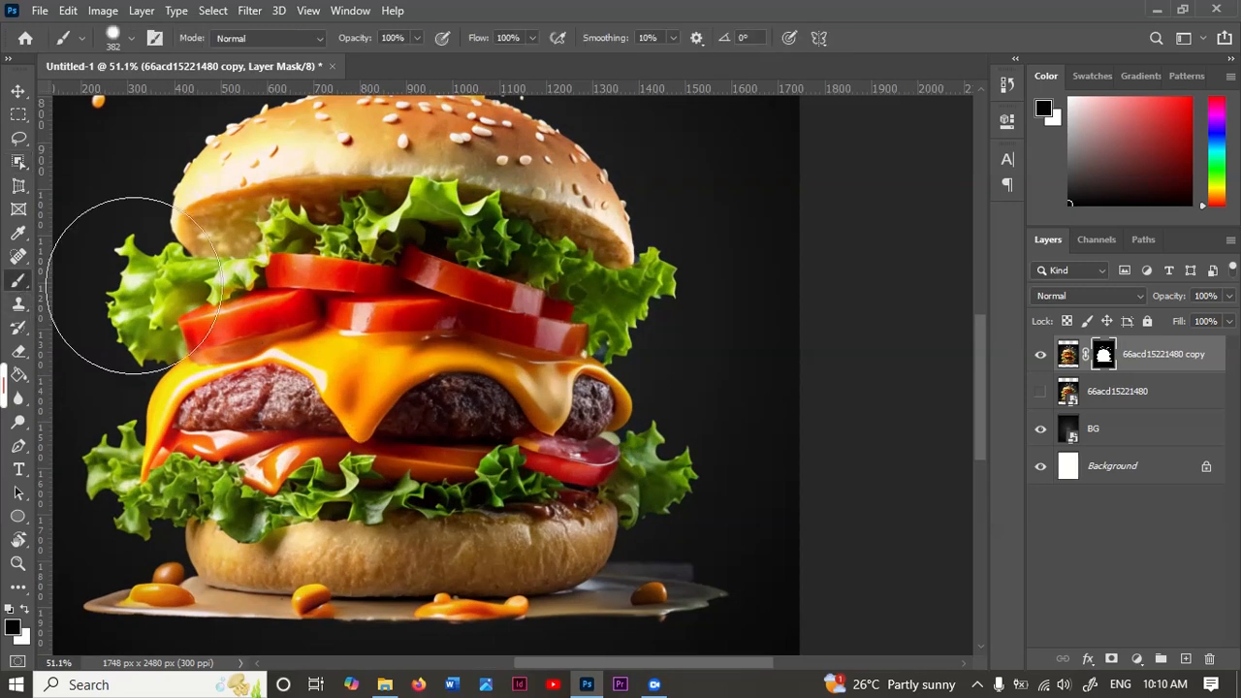
pyautogui.moveTo(772, 534); pyautogui.dragTo(691, 557)
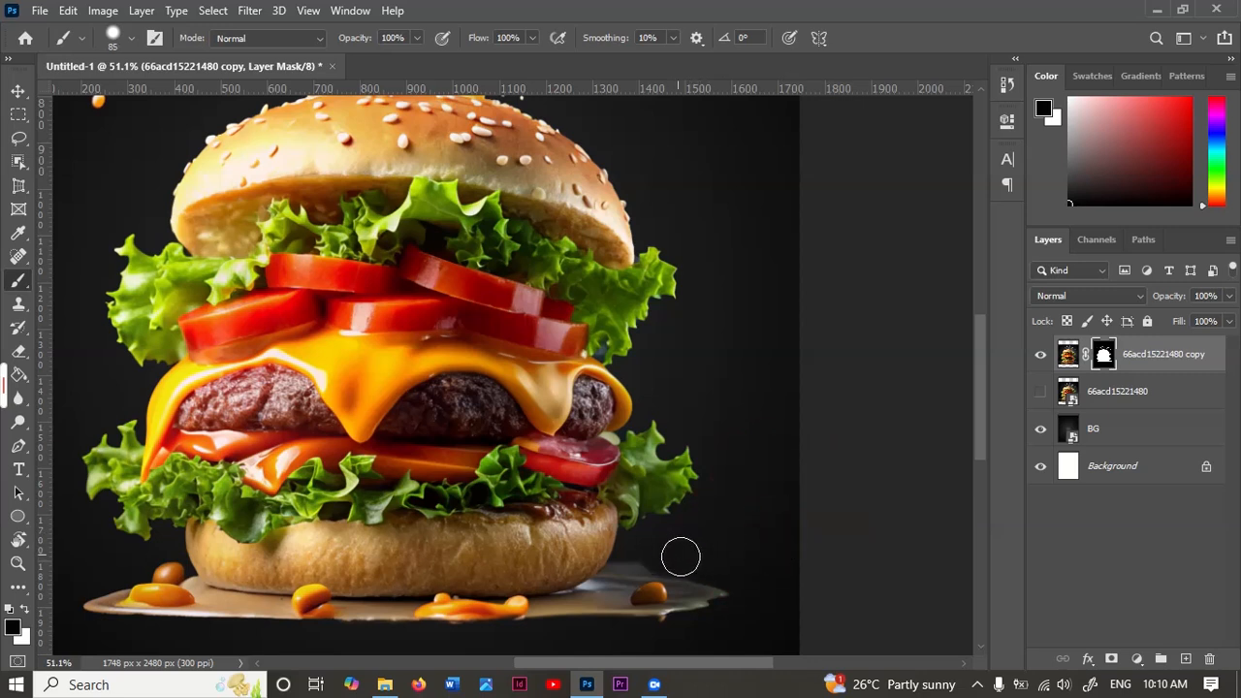
pyautogui.moveTo(688, 557); pyautogui.dragTo(650, 558)
pyautogui.scroll(5, 621, 558)
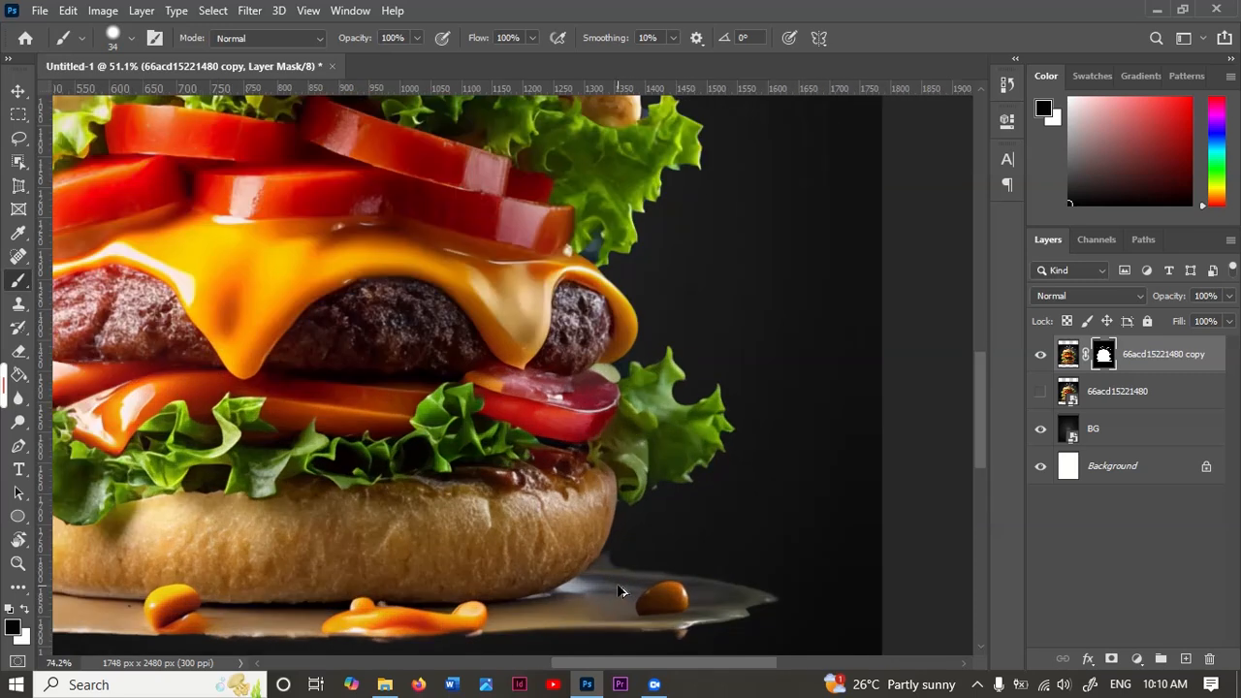
pyautogui.moveTo(669, 533); pyautogui.dragTo(631, 538)
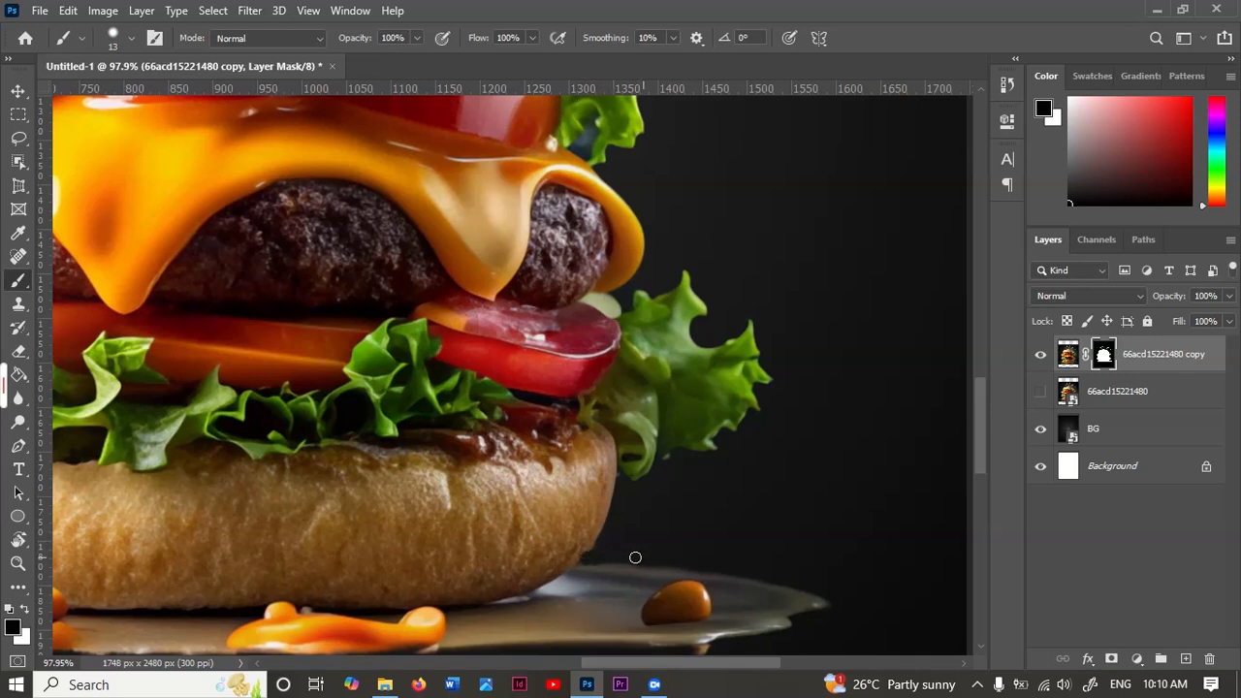
pyautogui.scroll(-7, 715, 502)
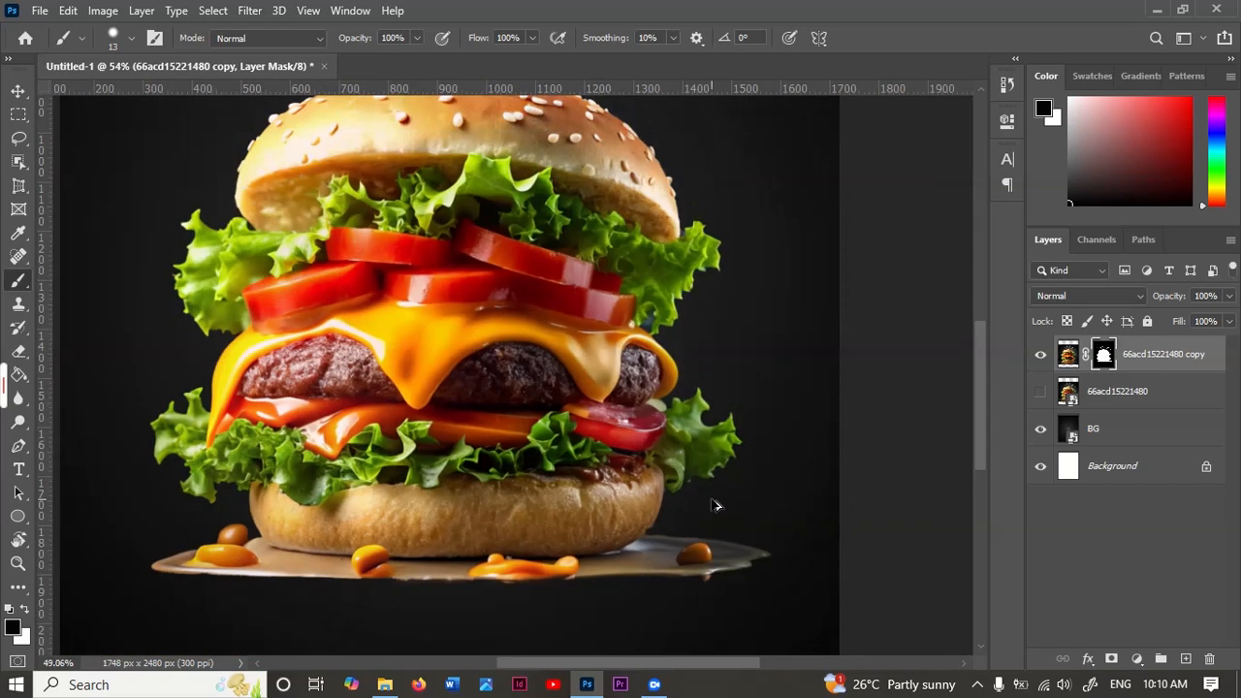
pyautogui.scroll(2, 567, 484)
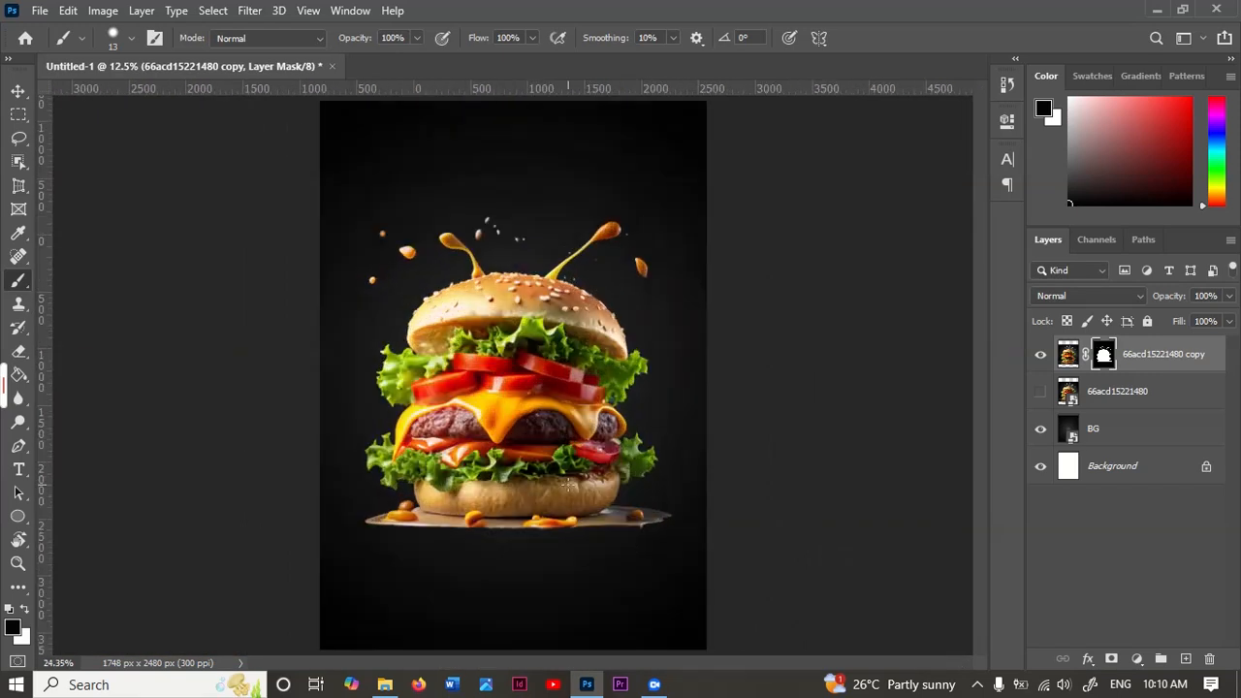
pyautogui.scroll(-2, 512, 378)
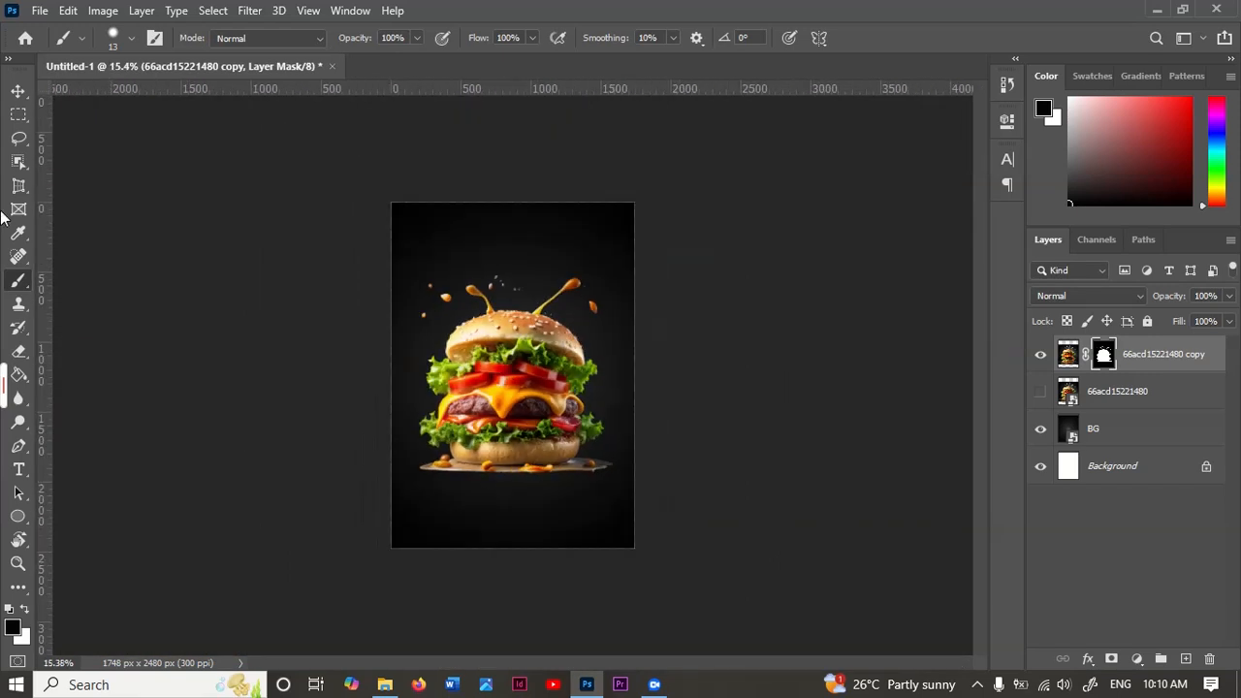
# Step: Move the burger cutout lower on the canvas, with its centre at about Y 1422 px
pyautogui.press('v')
pyautogui.click(1075, 360)
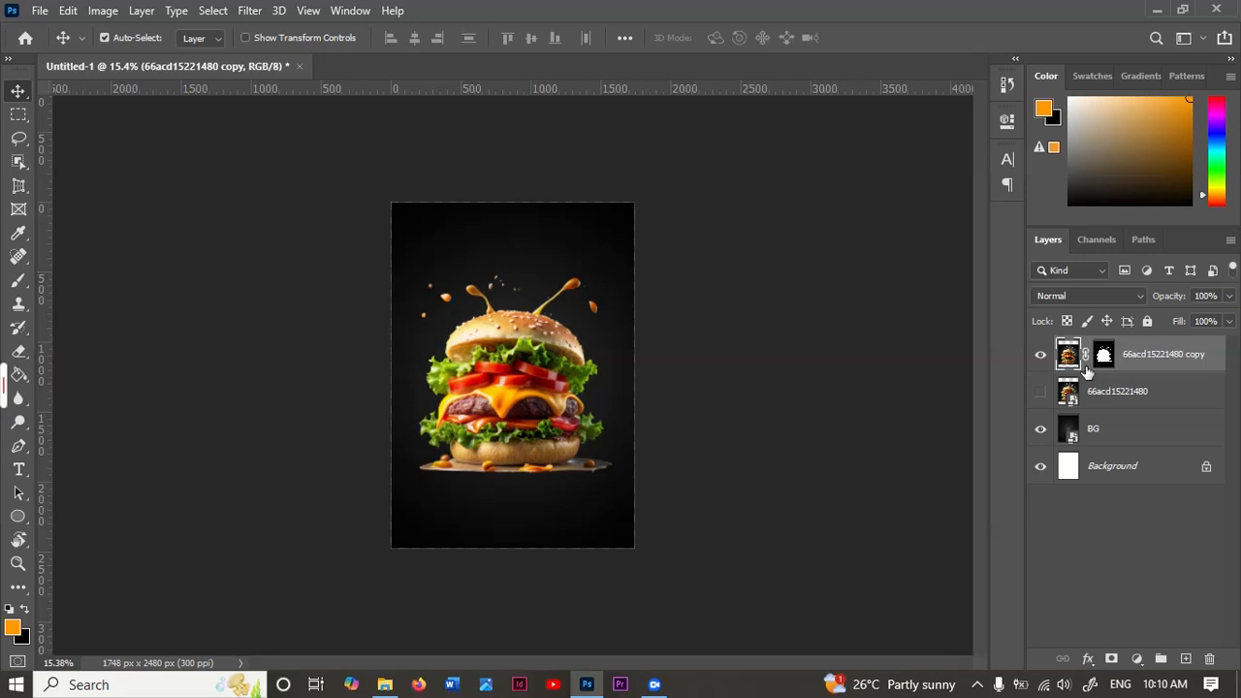
pyautogui.hotkey('ctrl', 't')
pyautogui.moveTo(533, 383); pyautogui.dragTo(534, 409)
pyautogui.press('Return')
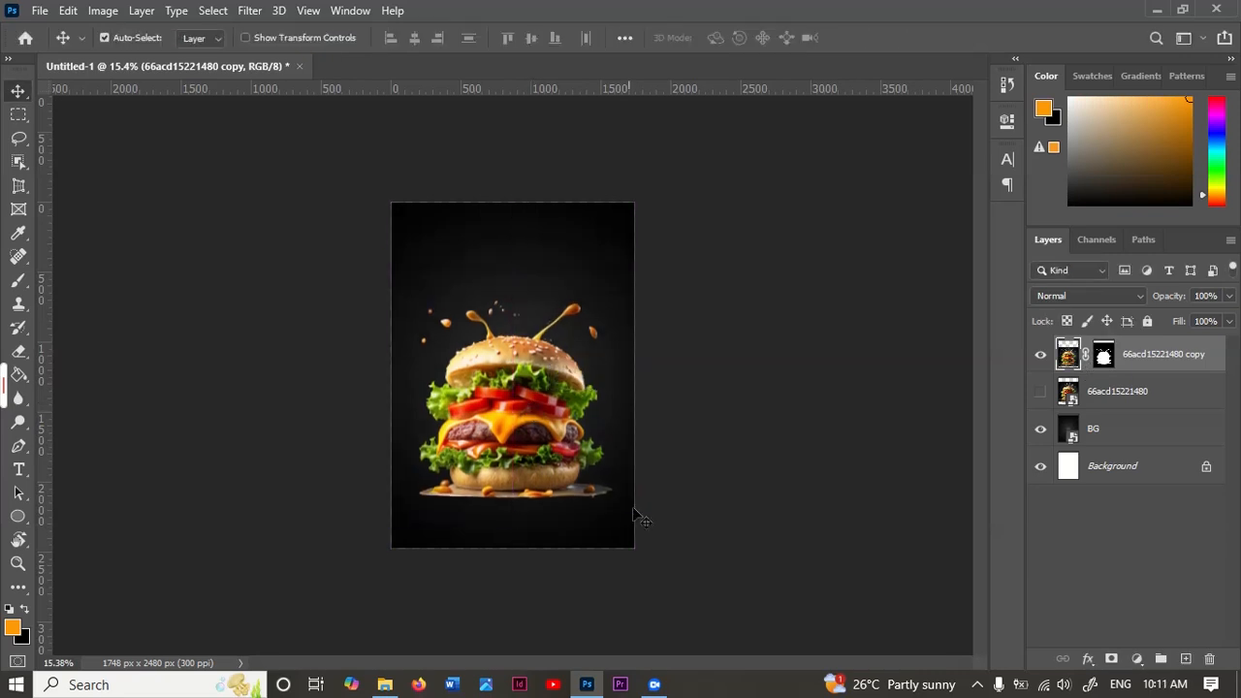
# Step: Place delicious-fries-studio.png from the photo folder and move its layer directly below the burger cutout layer
pyautogui.moveTo(385, 685)
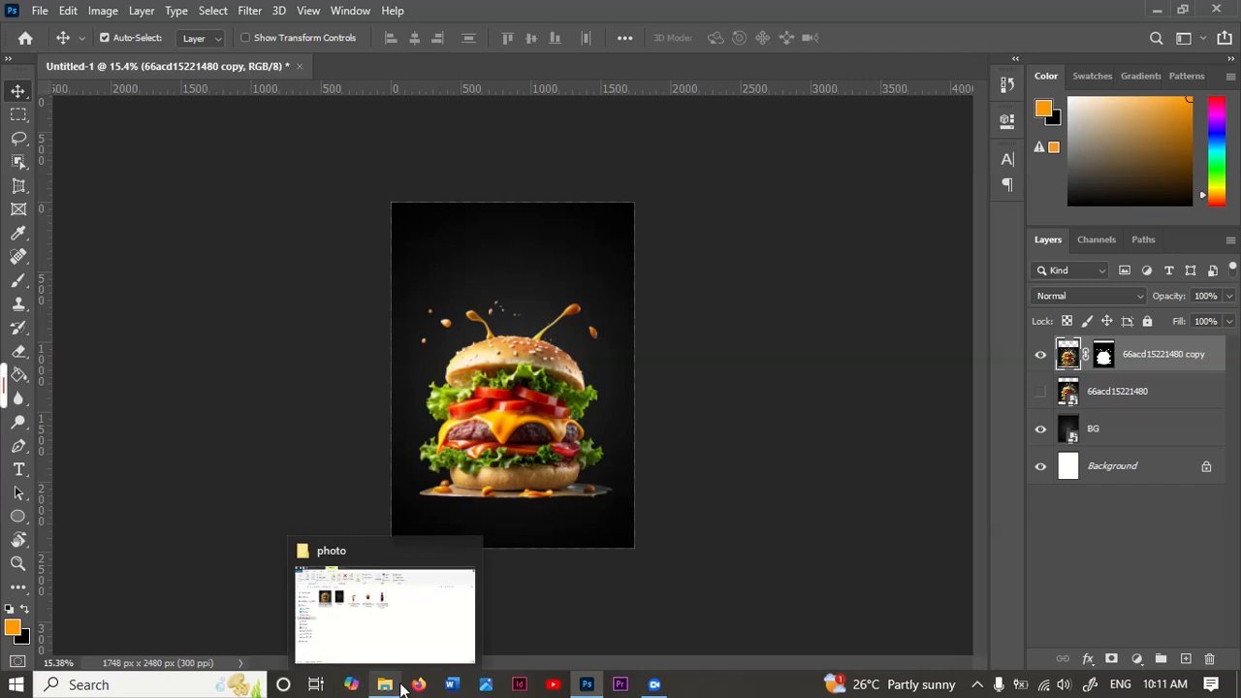
pyautogui.click(404, 636)
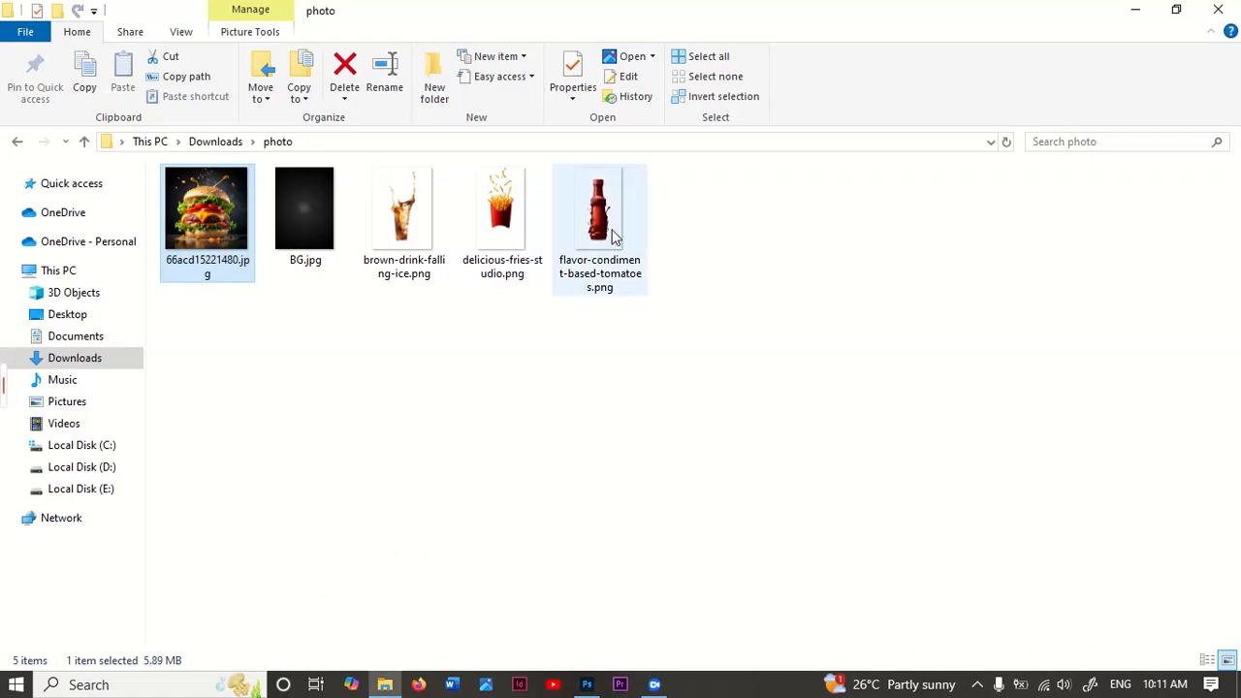
pyautogui.click(514, 267)
pyautogui.moveTo(582, 669); pyautogui.dragTo(493, 407)
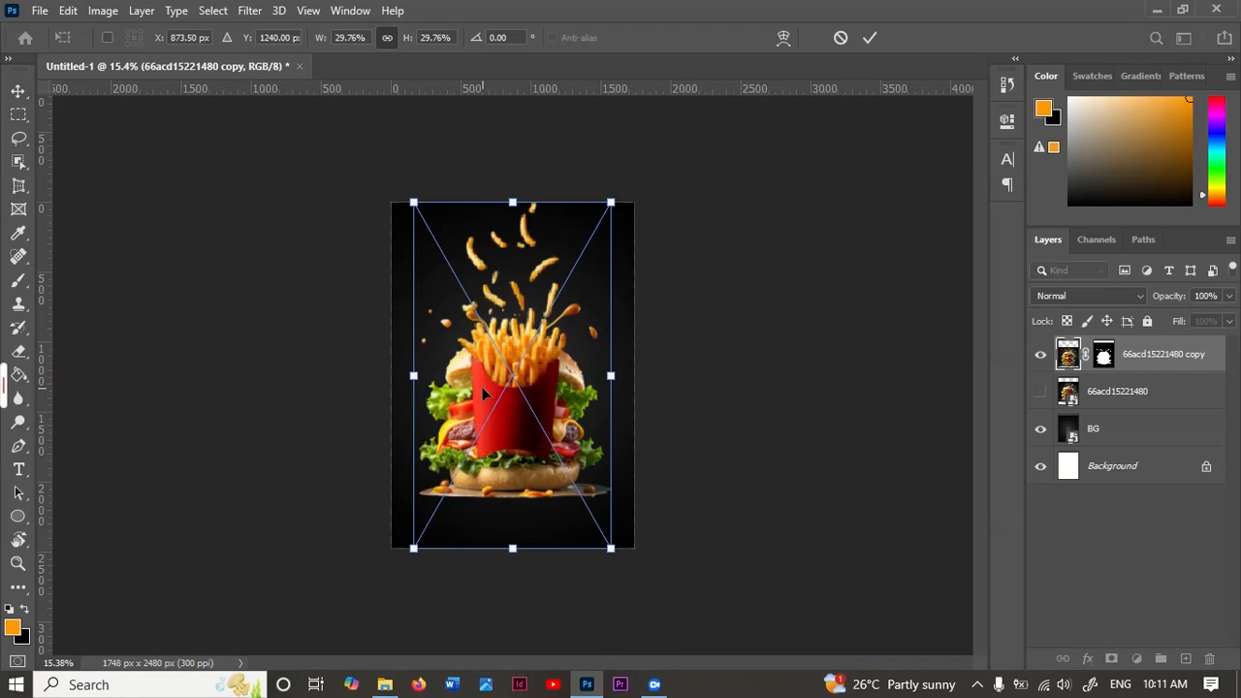
pyautogui.click(870, 38)
pyautogui.moveTo(1179, 409); pyautogui.dragTo(1178, 412)
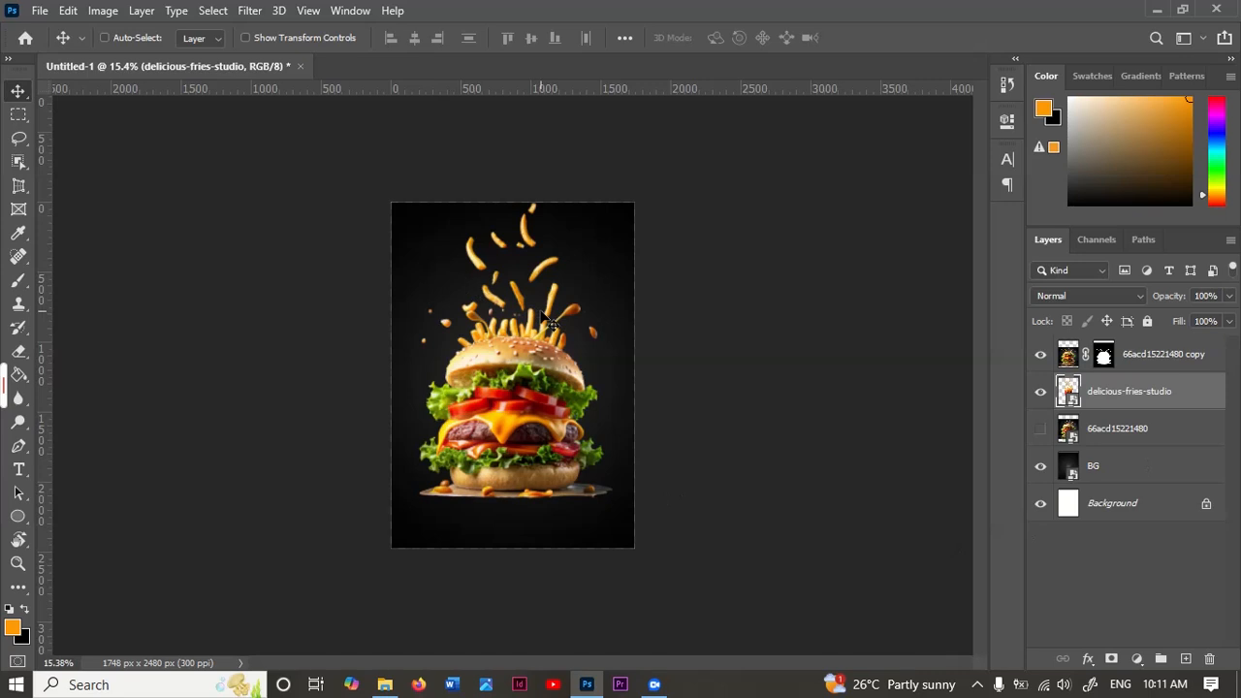
# Step: Scale the fries to about 21.5%, rotate them about -9.3°, and position them behind the upper-left of the burger
pyautogui.hotkey('ctrl', 't')
pyautogui.moveTo(611, 204); pyautogui.dragTo(555, 299)
pyautogui.moveTo(520, 432); pyautogui.dragTo(512, 356)
pyautogui.moveTo(395, 215); pyautogui.dragTo(386, 237)
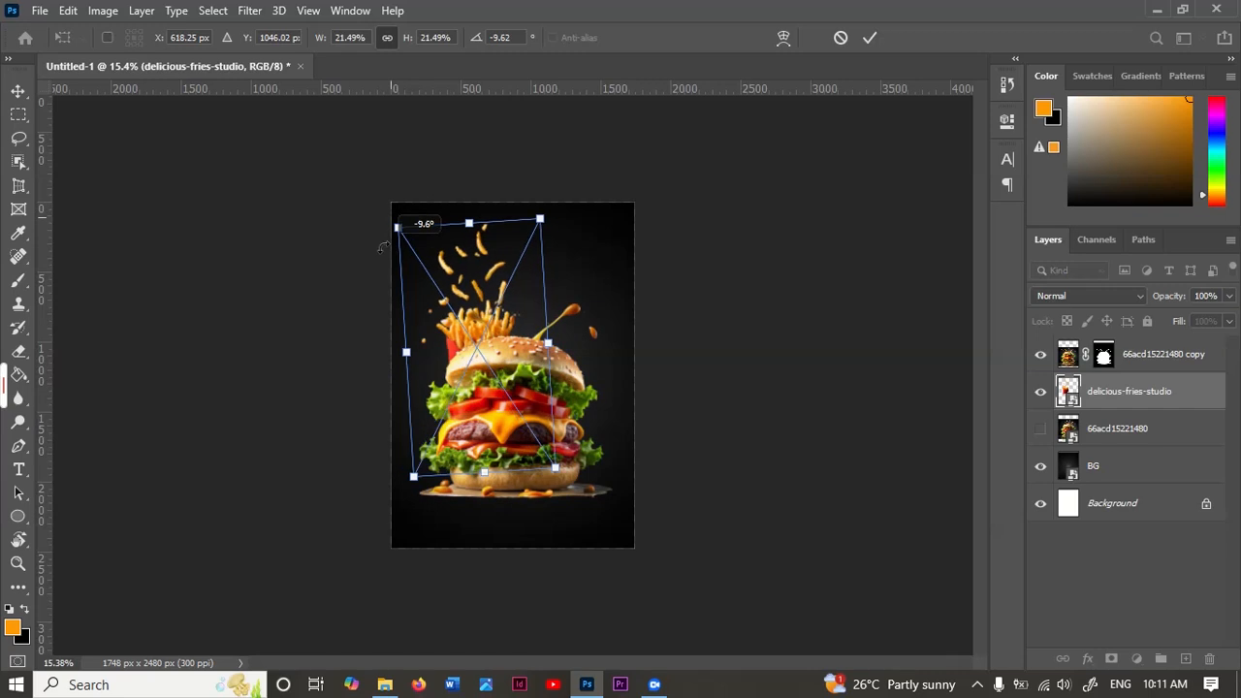
pyautogui.click(871, 38)
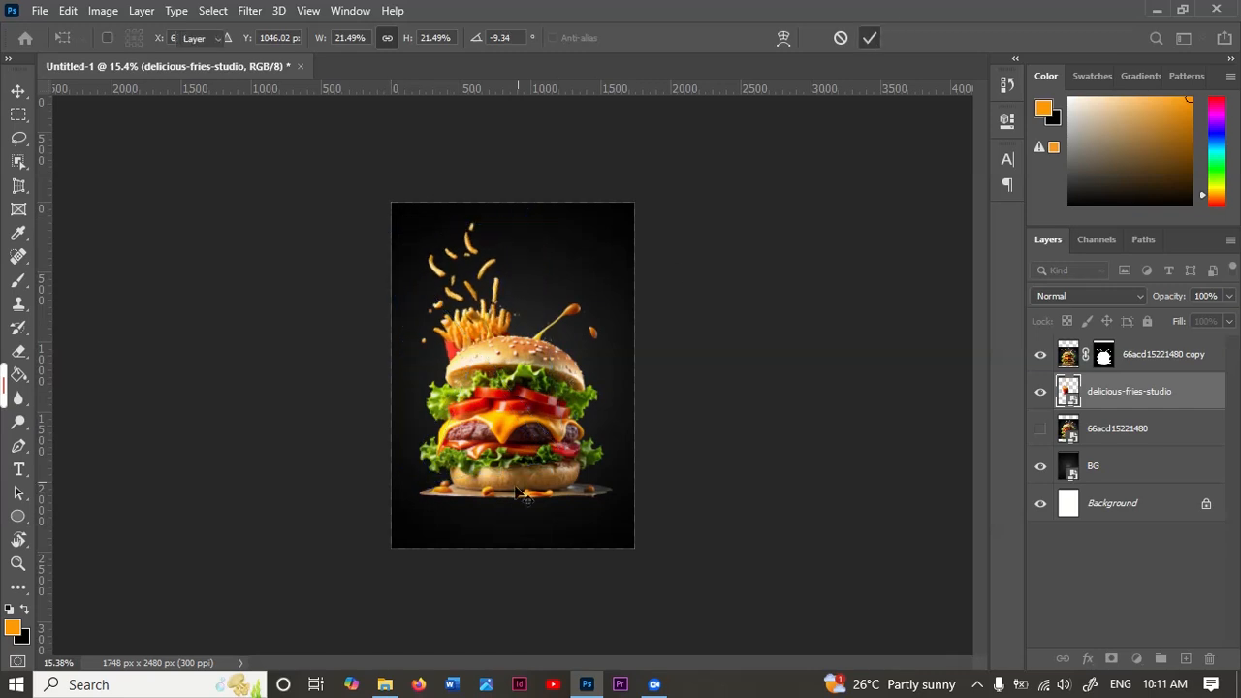
# Step: Scale the burger cutout down proportionally and move it up to the middle of the canvas, in front of the fries
pyautogui.press('v')
pyautogui.keyDown('ctrl'); pyautogui.click(578, 446); pyautogui.keyUp('ctrl')
pyautogui.hotkey('ctrl', 't')
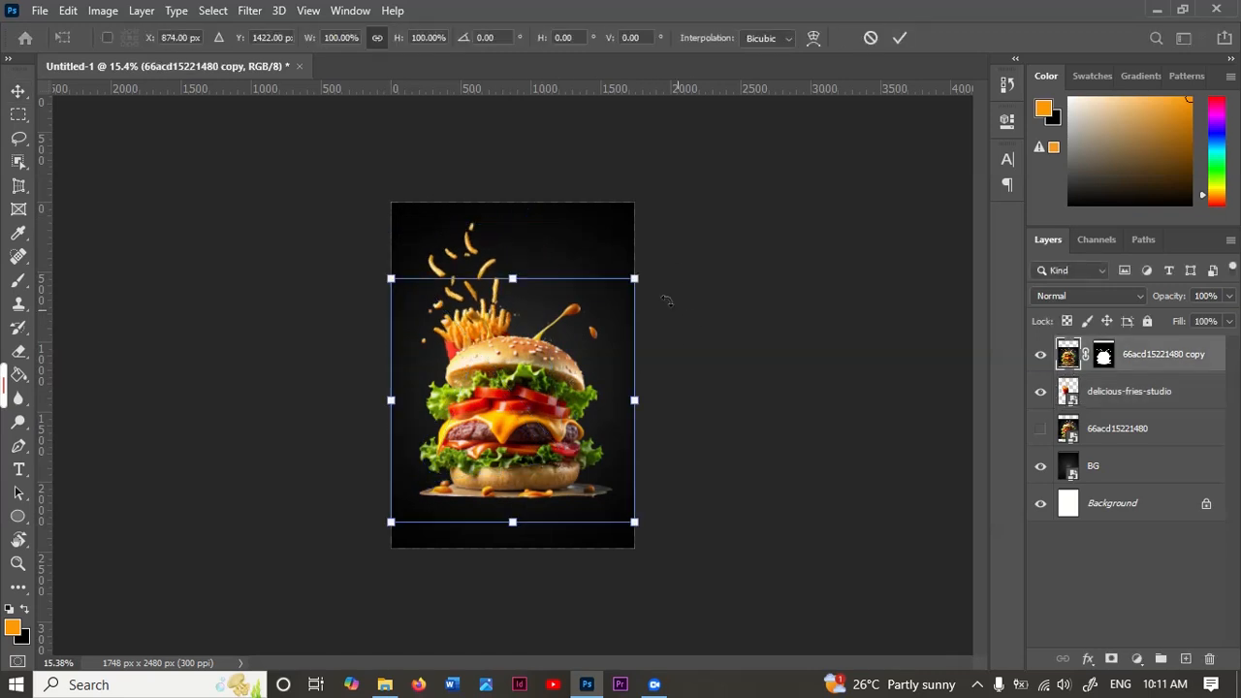
pyautogui.moveTo(634, 280); pyautogui.dragTo(582, 330)
pyautogui.moveTo(475, 469); pyautogui.dragTo(508, 423)
pyautogui.click(900, 38)
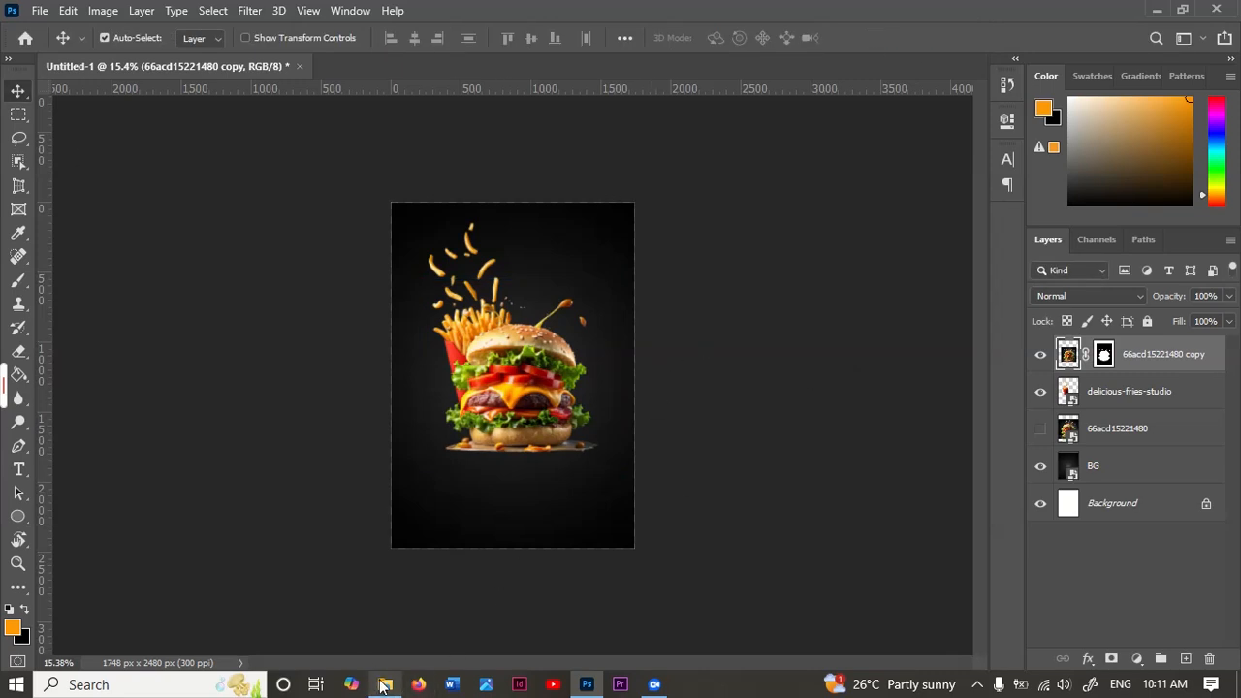
# Step: Place brown-drink-falling-ice.png from the photo folder and move its layer directly below the fries layer
pyautogui.moveTo(384, 684)
pyautogui.click(407, 640)
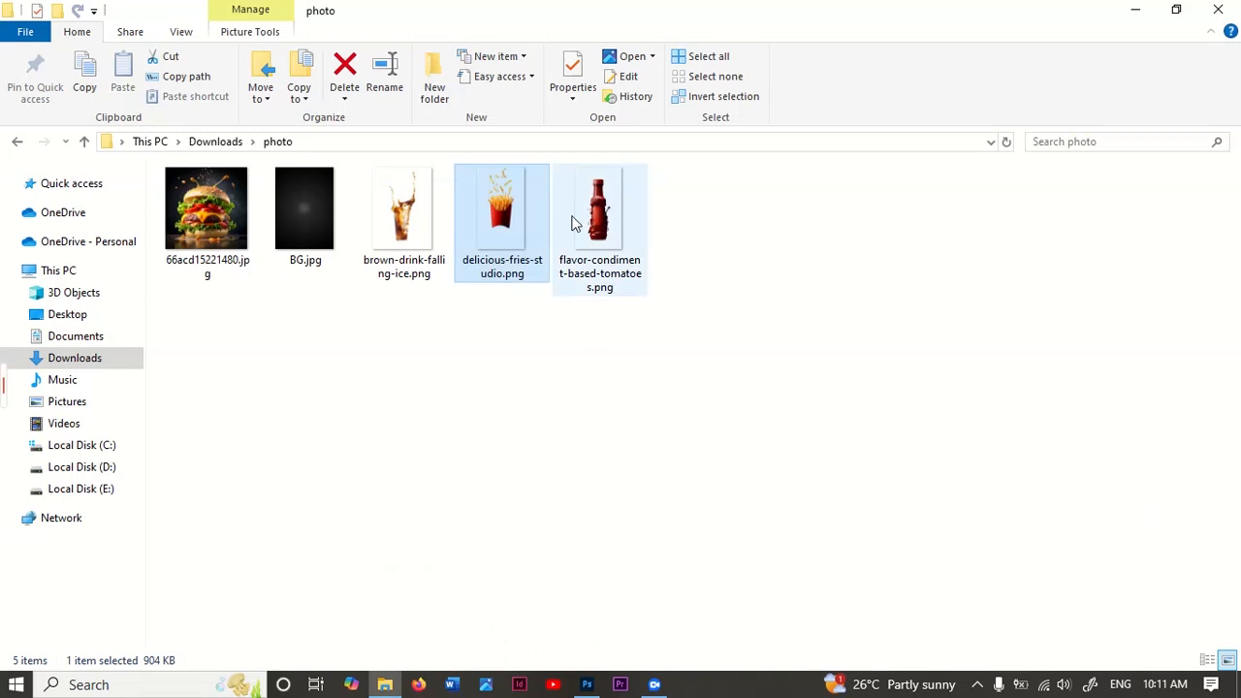
pyautogui.click(412, 228)
pyautogui.moveTo(501, 282); pyautogui.dragTo(520, 439)
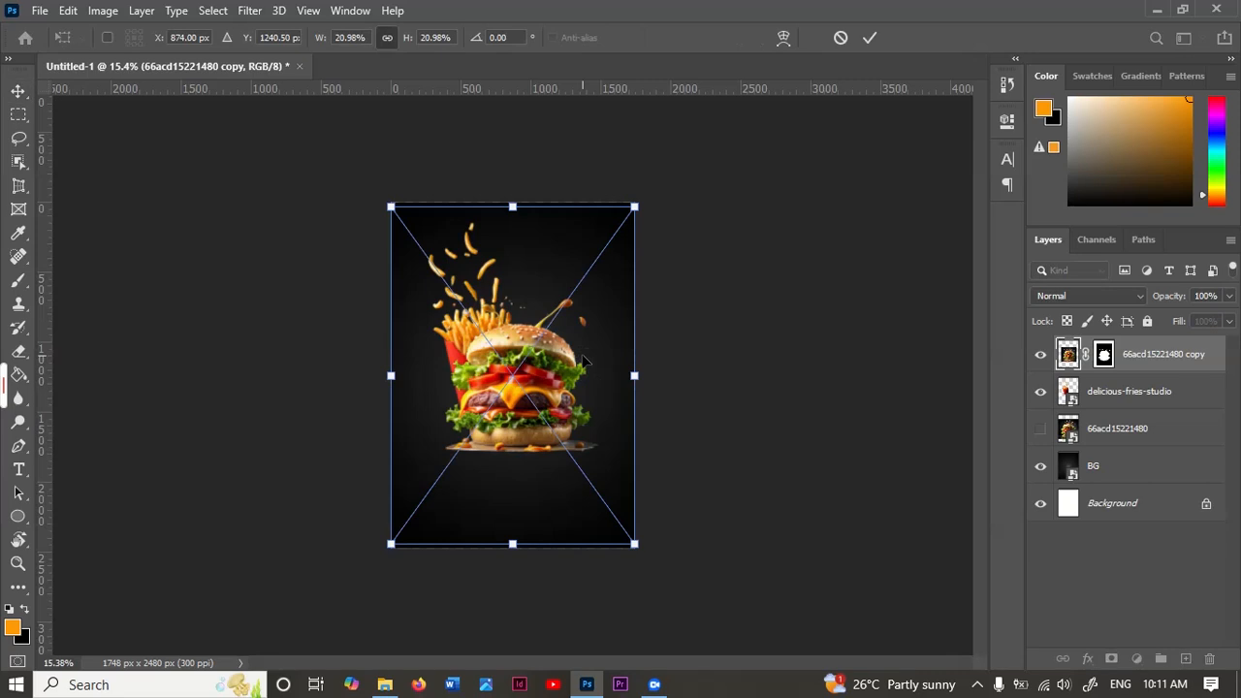
pyautogui.click(868, 38)
pyautogui.moveTo(1142, 357); pyautogui.dragTo(1139, 449)
# Step: Scale the drink to about 11.9%, rotate it about 7°, and position it behind the burger's upper-right side
pyautogui.hotkey('ctrl', 't')
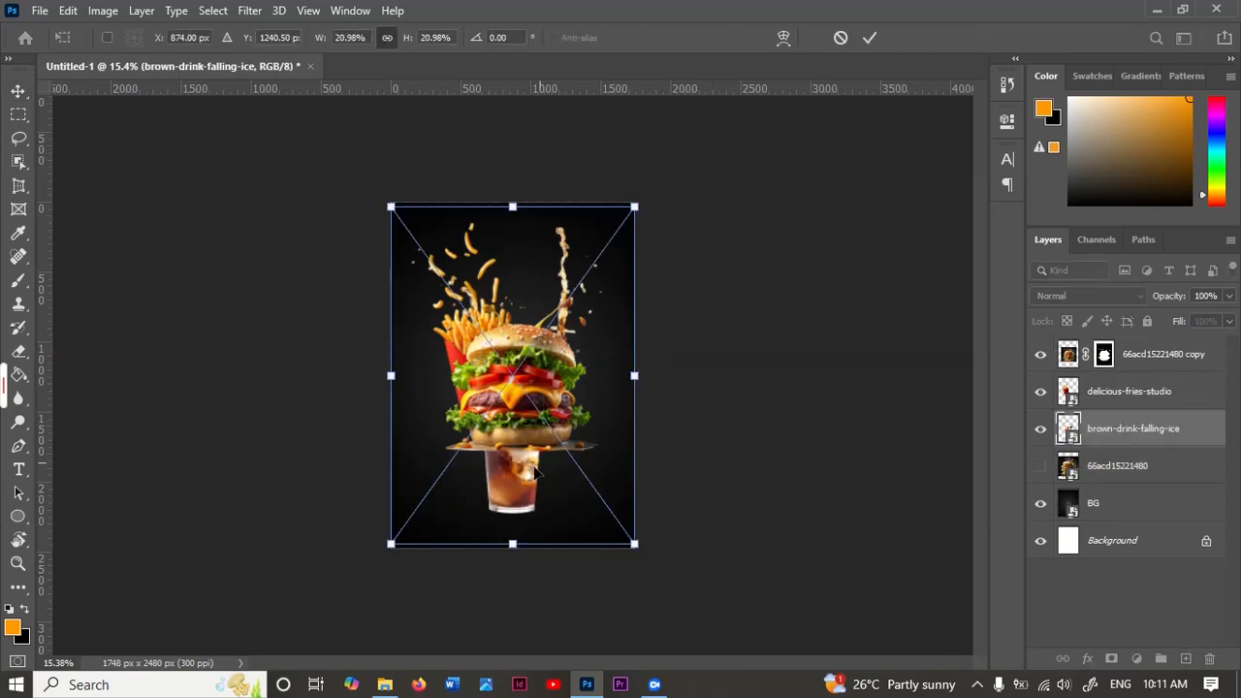
pyautogui.moveTo(643, 204); pyautogui.dragTo(495, 397)
pyautogui.moveTo(468, 482); pyautogui.dragTo(604, 307)
pyautogui.moveTo(628, 249); pyautogui.dragTo(684, 230)
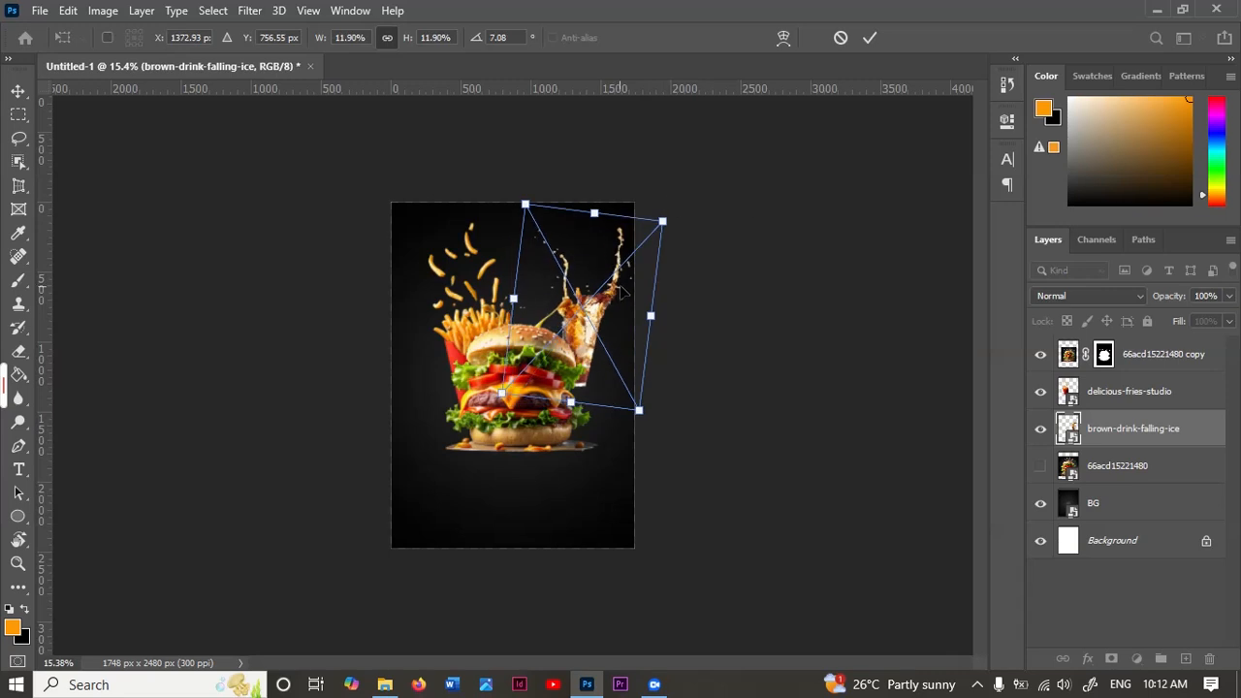
pyautogui.moveTo(625, 297); pyautogui.dragTo(611, 320)
pyautogui.press('Return')
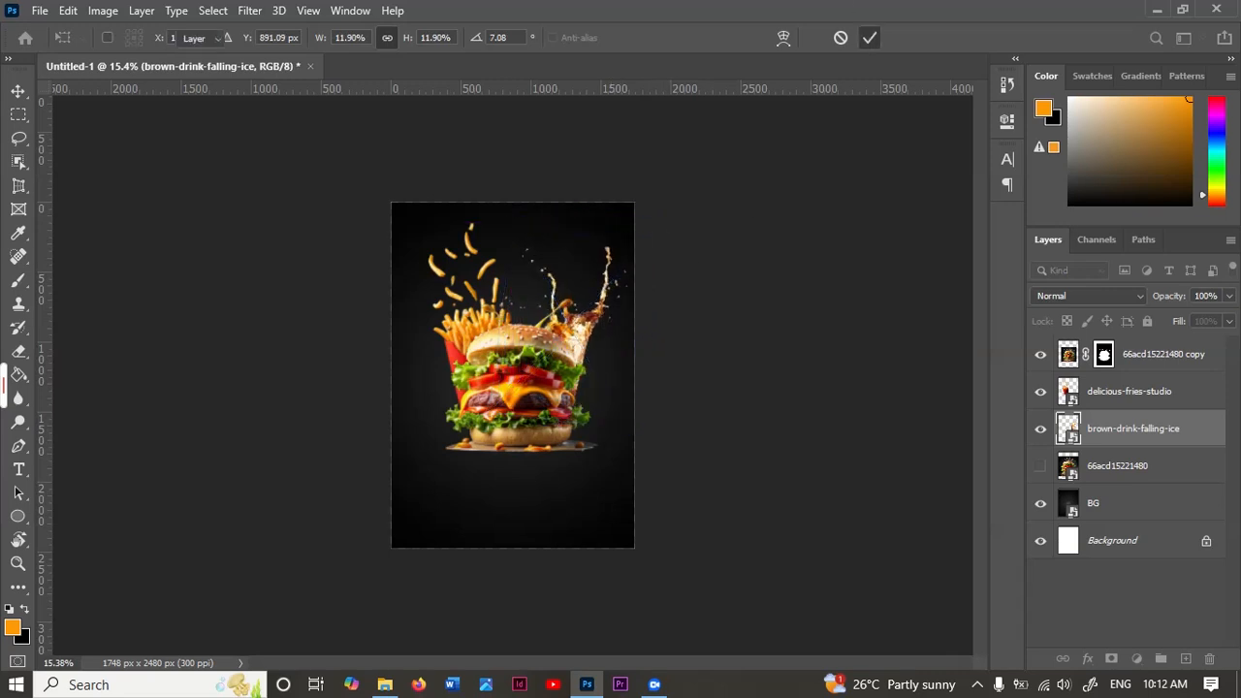
# Step: Enlarge the drink to about 13.3% and centre it at about X 1291, Y 843 px behind the burger
pyautogui.scroll(3, 499, 411)
pyautogui.scroll(2, 548, 407)
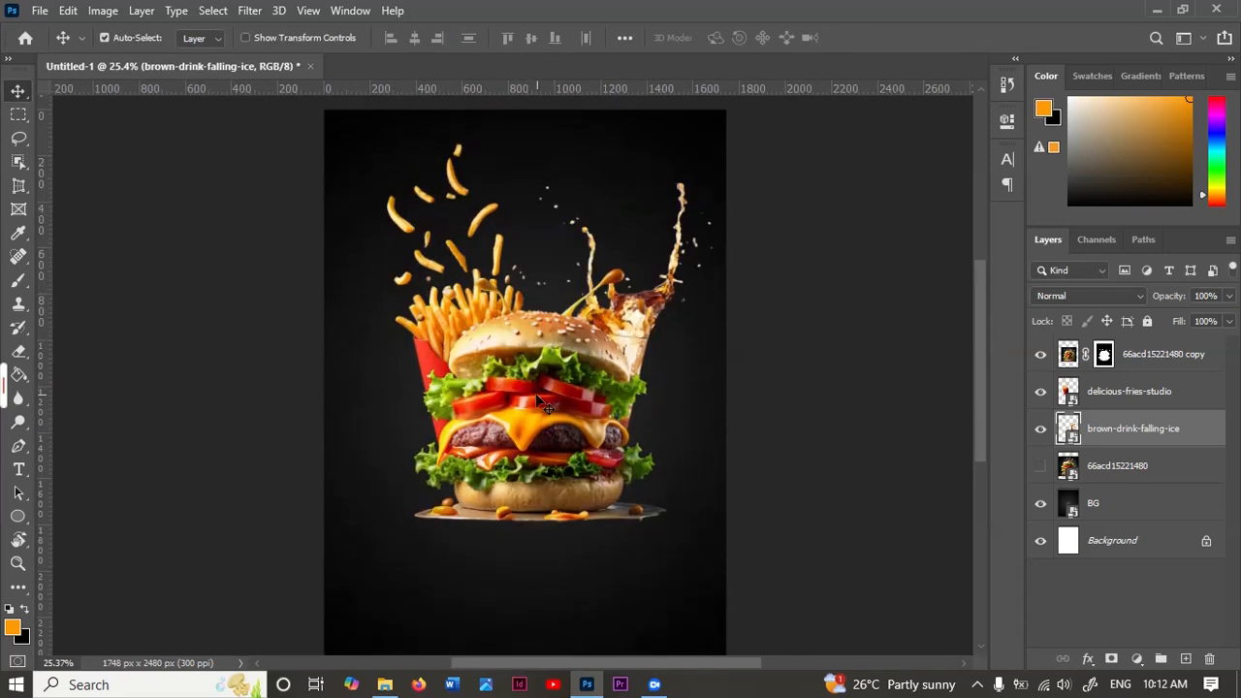
pyautogui.moveTo(639, 328); pyautogui.dragTo(636, 316)
pyautogui.hotkey('ctrl', 't')
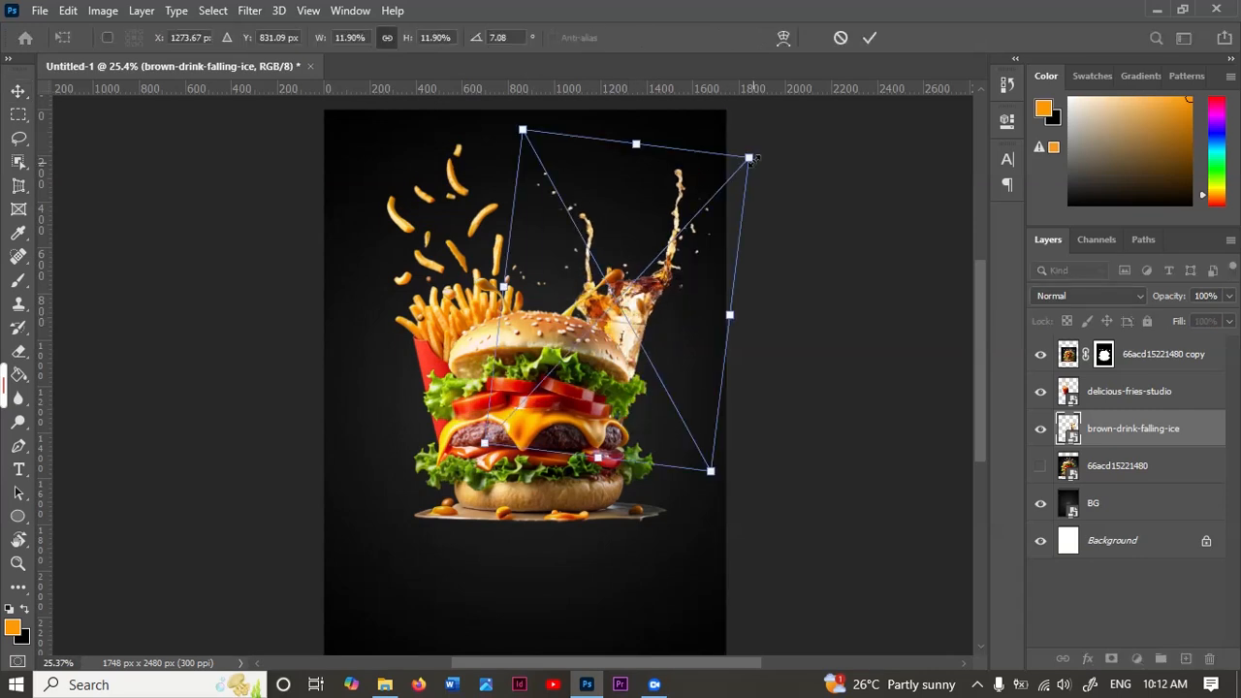
pyautogui.moveTo(751, 158); pyautogui.dragTo(783, 124)
pyautogui.moveTo(684, 336); pyautogui.dragTo(673, 352)
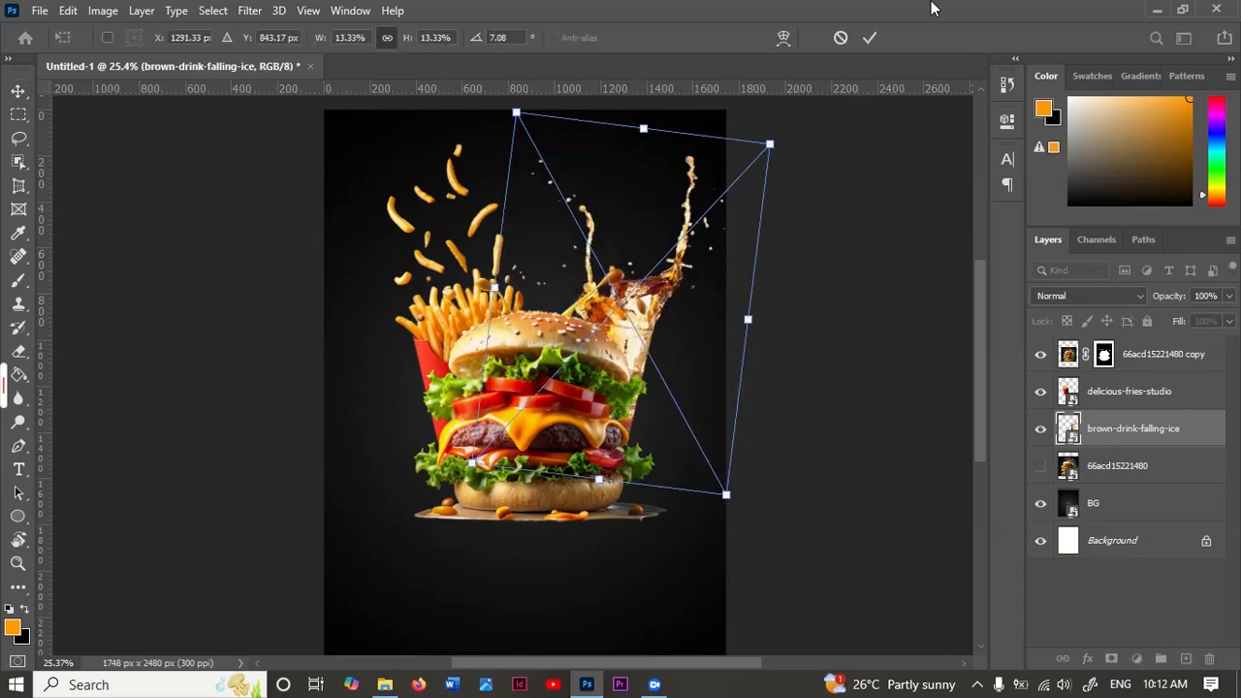
pyautogui.click(870, 37)
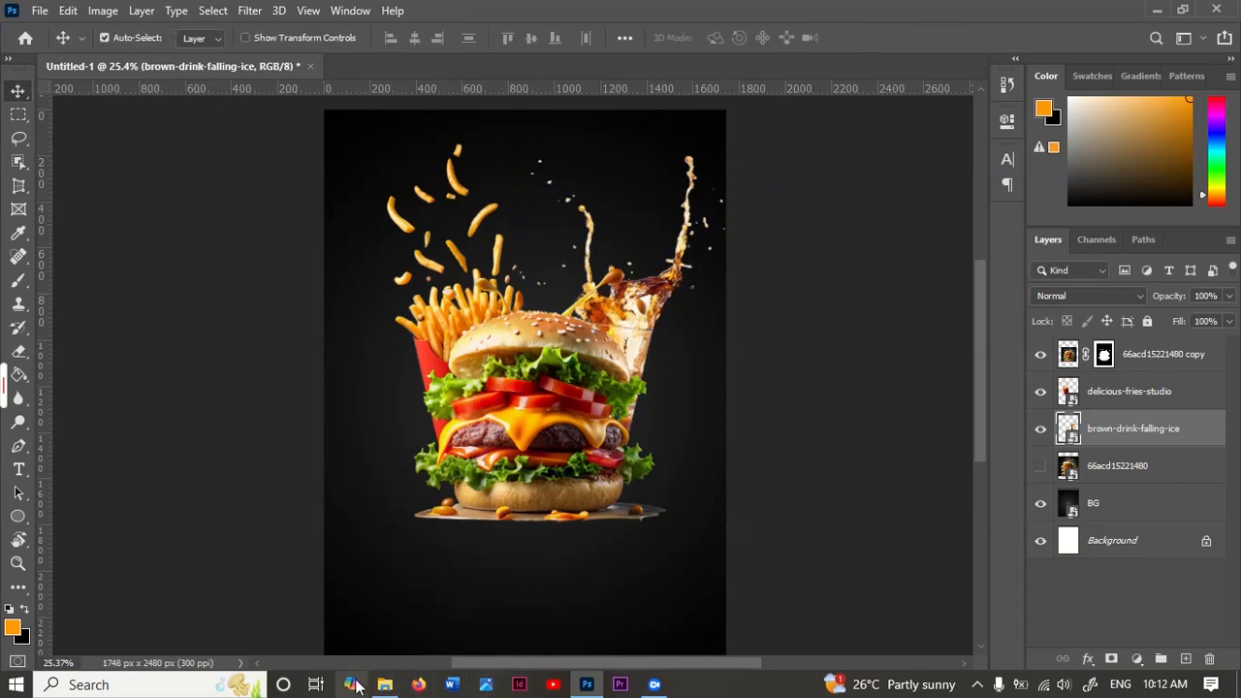
# Step: Place flavor-condiment-based-tomatoes.png from the photo folder and move its layer directly below the drink layer
pyautogui.click(451, 591)
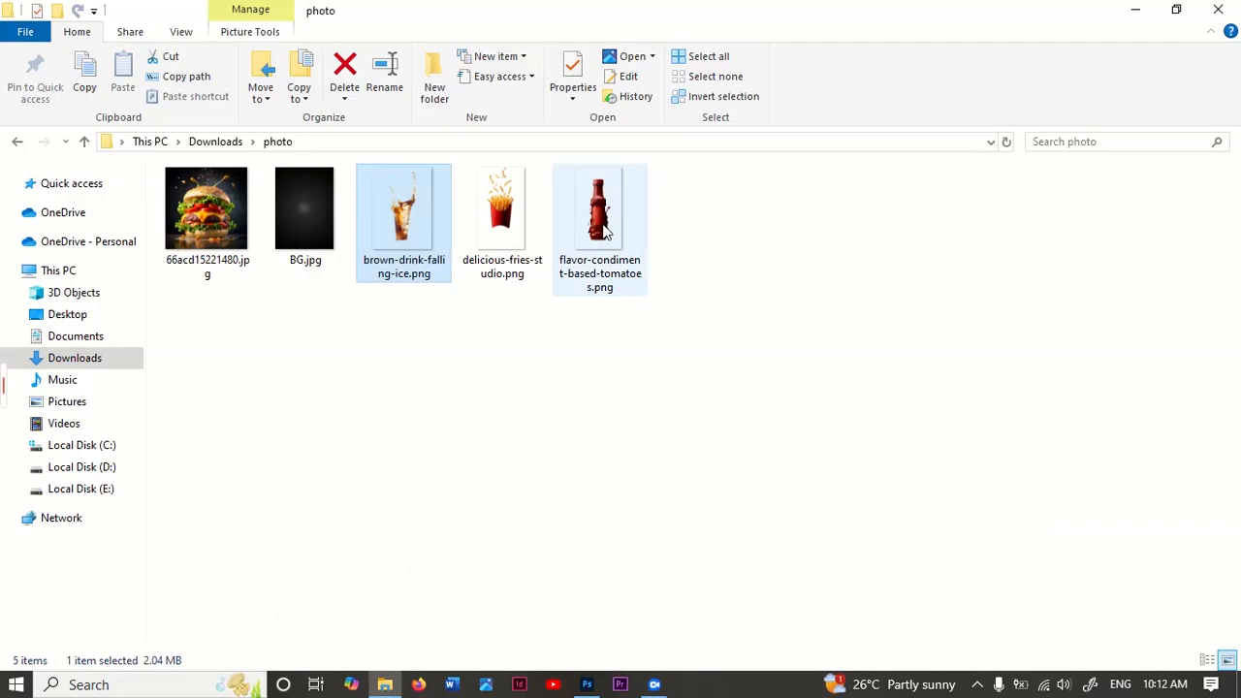
pyautogui.click(568, 250)
pyautogui.moveTo(572, 684); pyautogui.dragTo(588, 382)
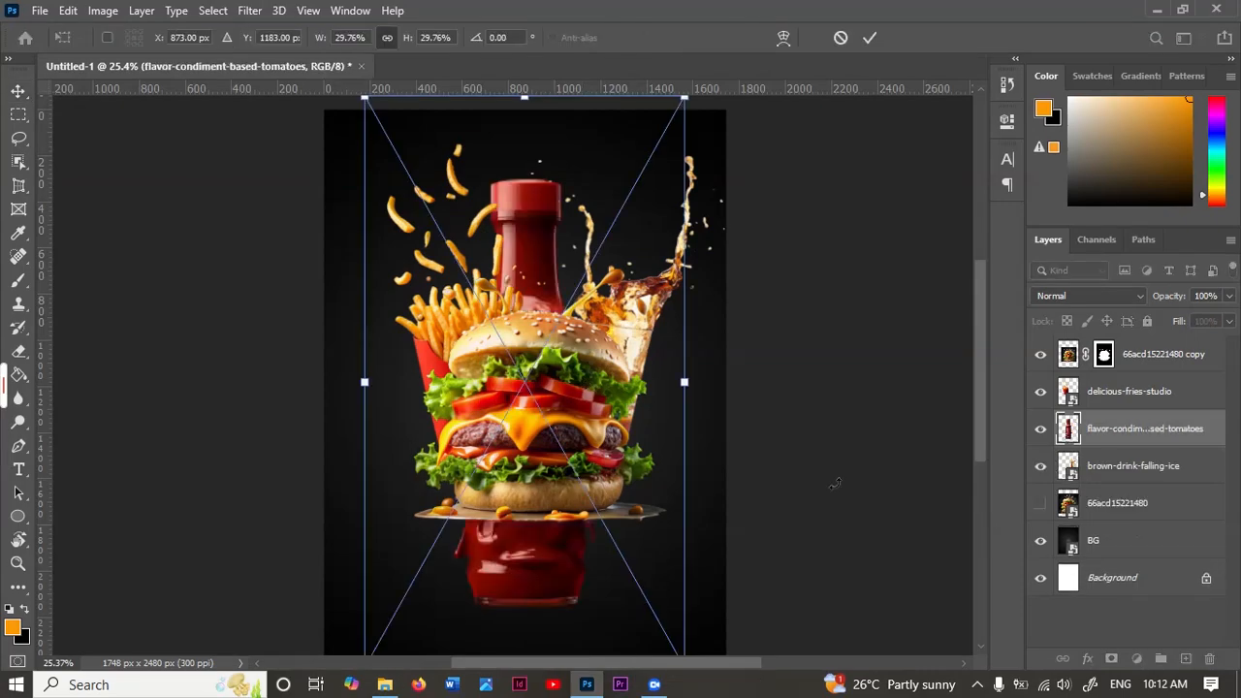
pyautogui.moveTo(1178, 436); pyautogui.dragTo(1149, 455)
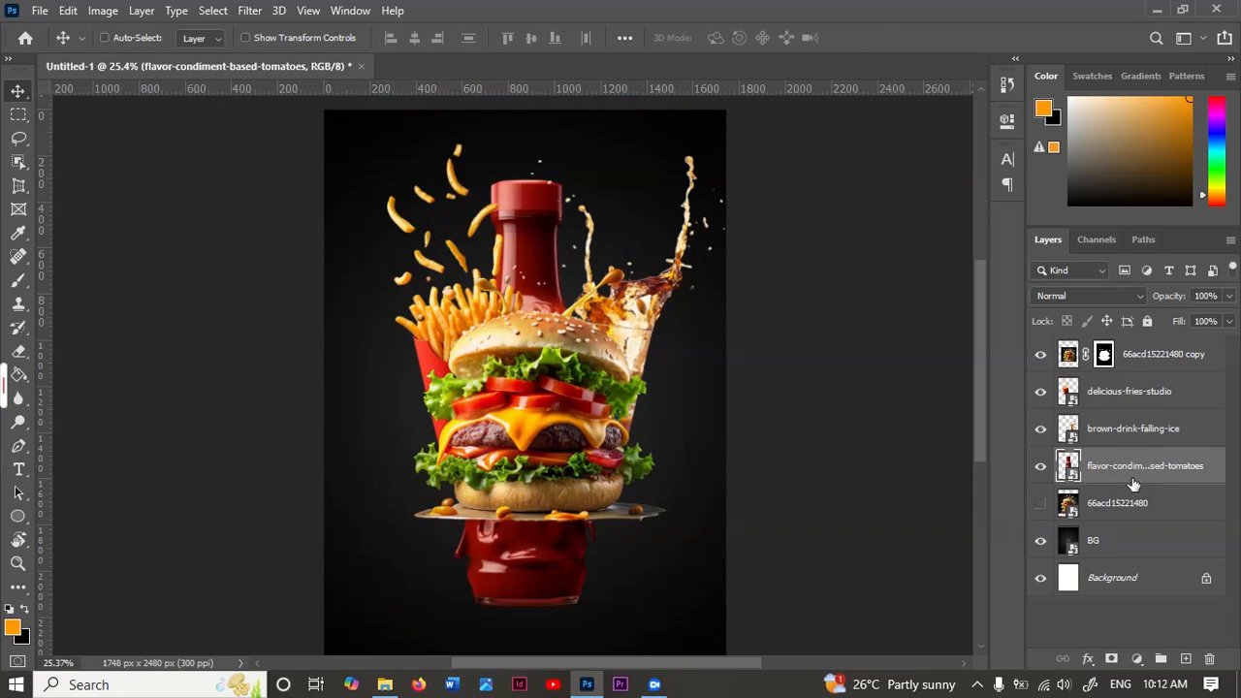
# Step: Scale the ketchup bottle to about 22% and centre it at about X 952, Y 1011 px behind the burger
pyautogui.hotkey('ctrl', 't')
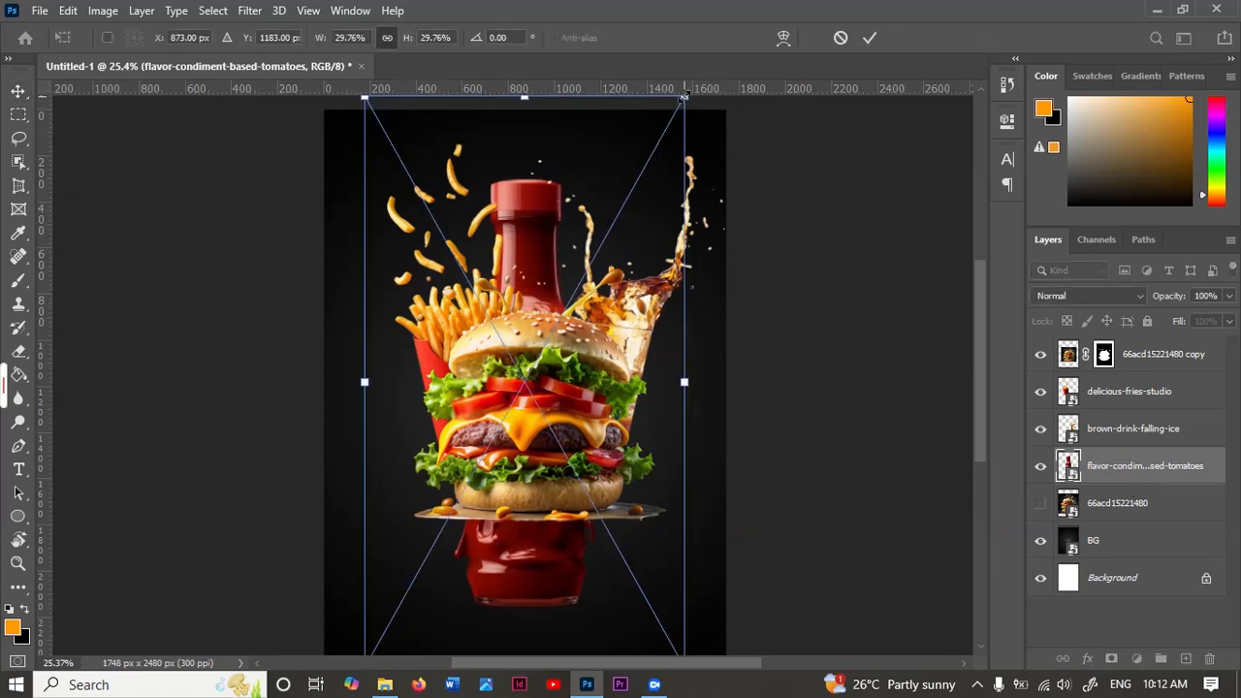
pyautogui.moveTo(685, 97); pyautogui.dragTo(648, 221)
pyautogui.moveTo(554, 482); pyautogui.dragTo(619, 360)
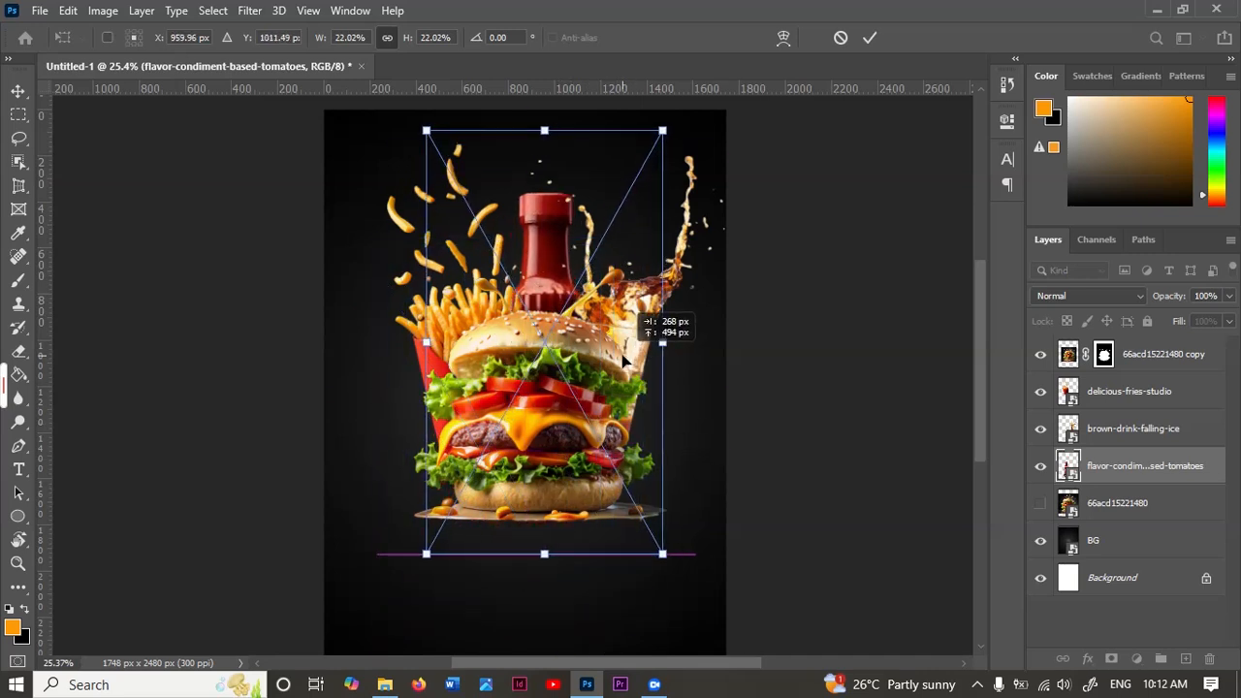
pyautogui.press('Left')
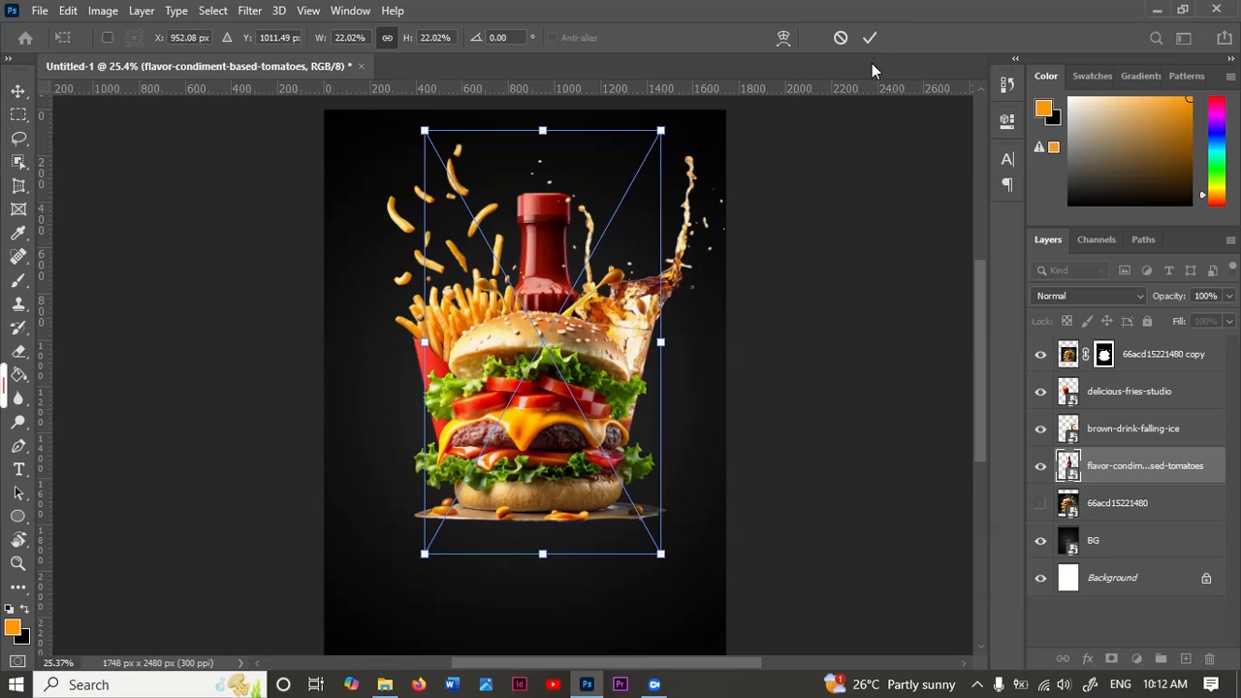
pyautogui.click(871, 39)
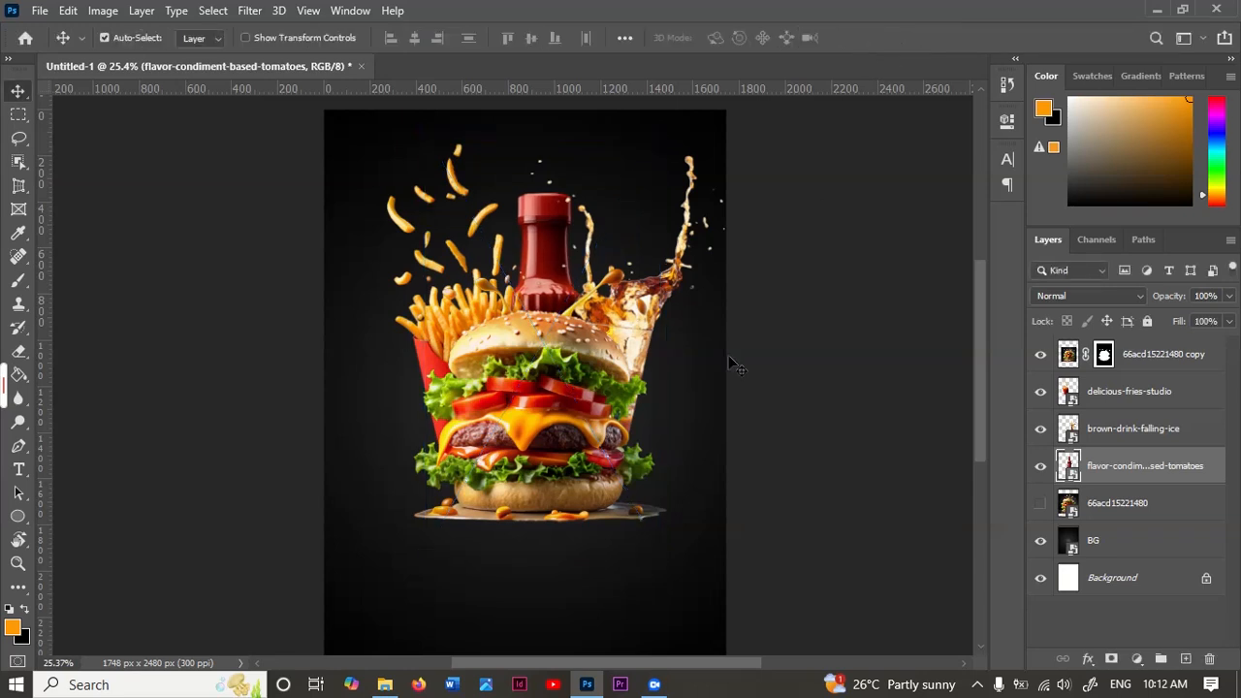
# Step: Group all food layers, including the hidden original burger, and name the group "subject"
pyautogui.scroll(-3, 681, 408)
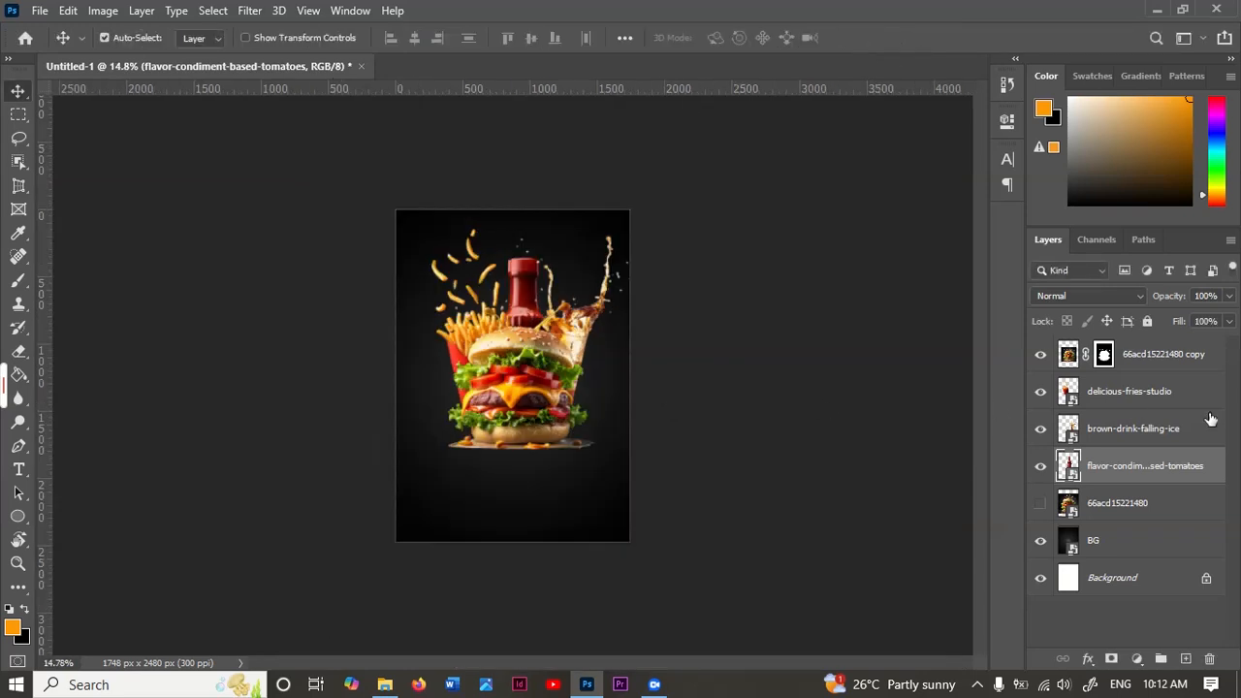
pyautogui.click(1163, 362)
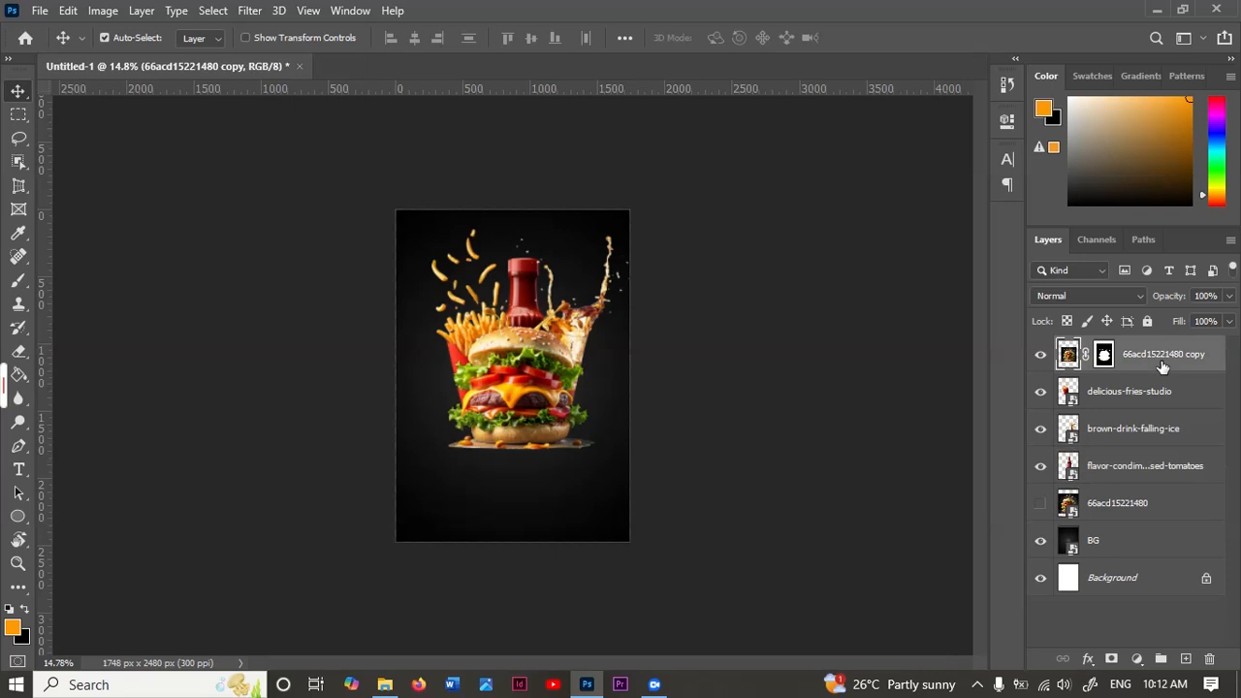
pyautogui.keyDown('shift'); pyautogui.click(1144, 508); pyautogui.keyUp('shift')
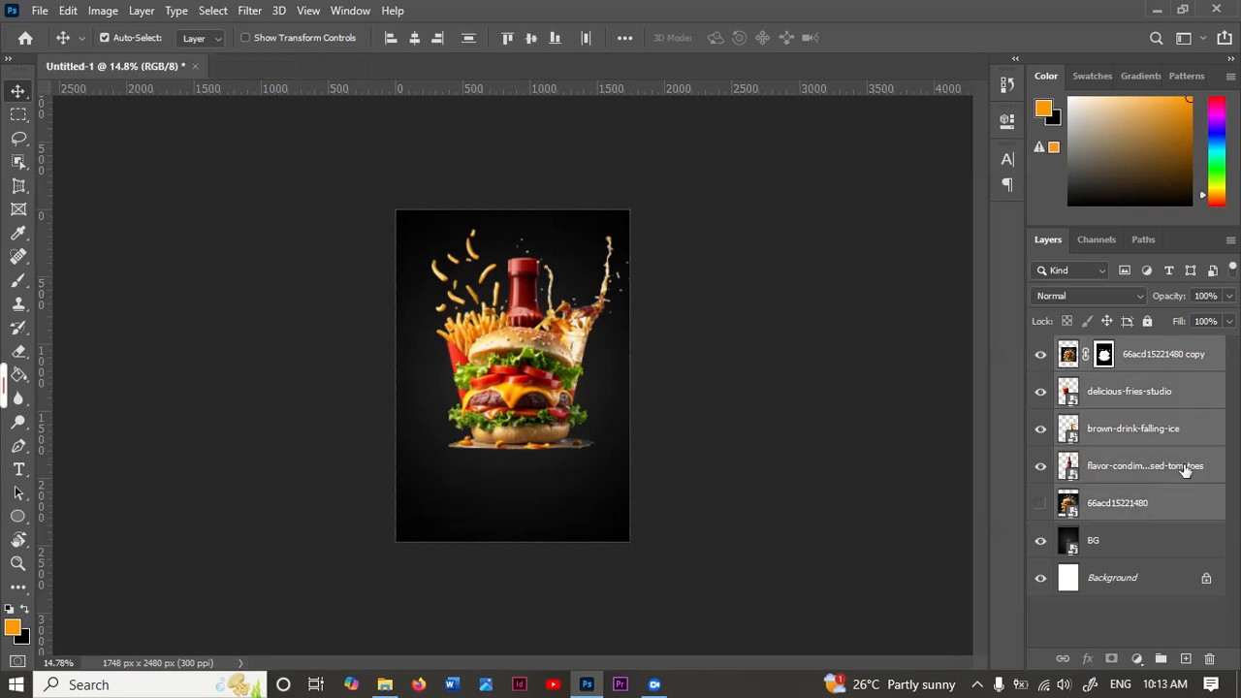
pyautogui.hotkey('ctrl', 'g')
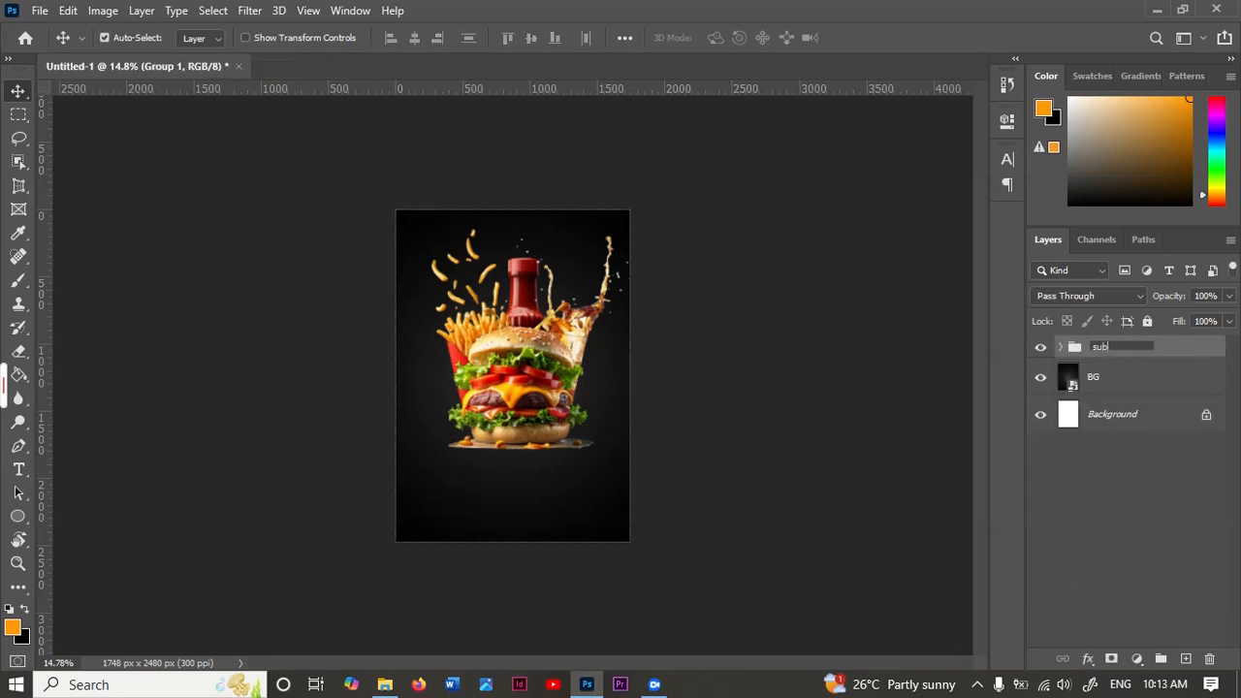
pyautogui.press('Return')
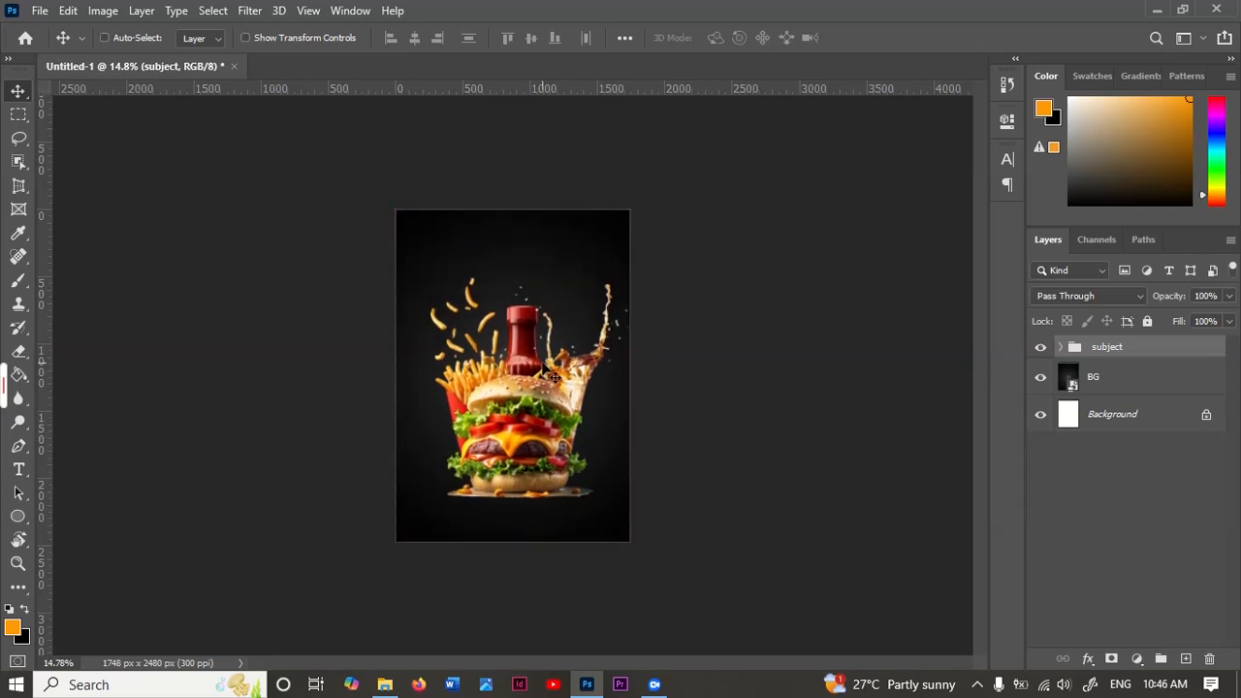
# Step: Scale the subject group to about 87% and centre it at about X 824, Y 1570 px in the poster's lower part
pyautogui.scroll(3, 550, 376)
pyautogui.hotkey('ctrl', 't')
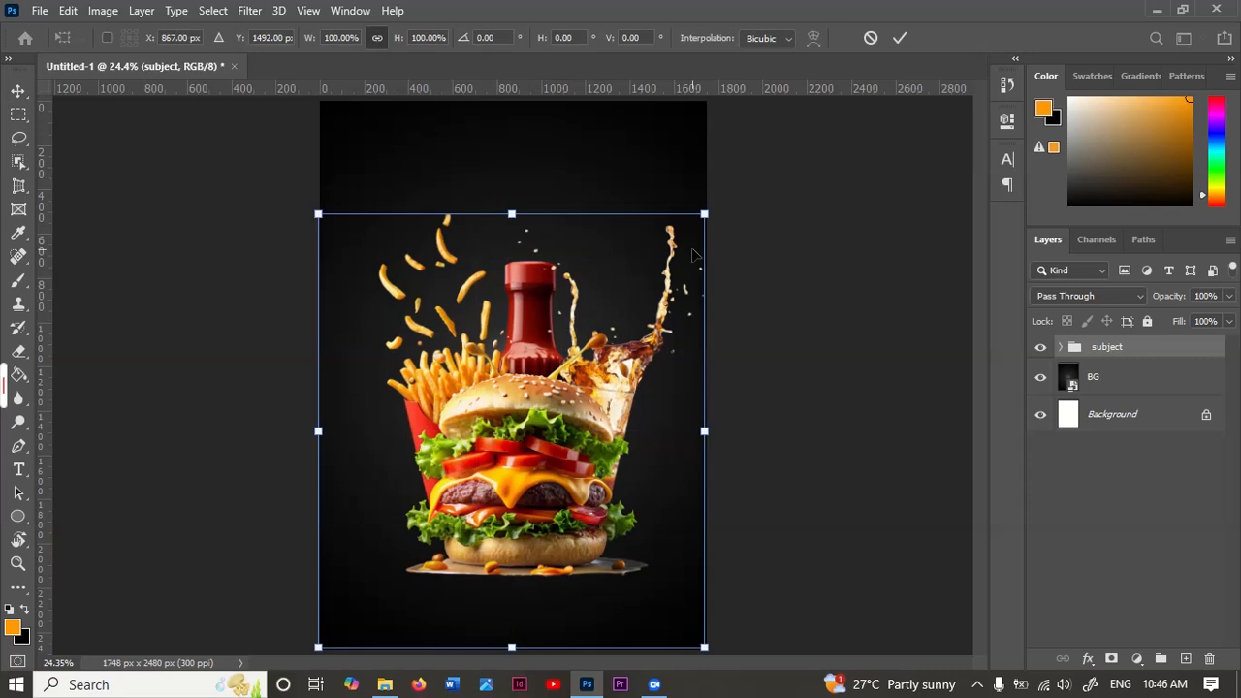
pyautogui.moveTo(698, 217); pyautogui.dragTo(655, 271)
pyautogui.moveTo(531, 469)
pyautogui.mouseDown()
pyautogui.moveTo(552, 468)
pyautogui.moveTo(532, 461)
pyautogui.mouseUp()
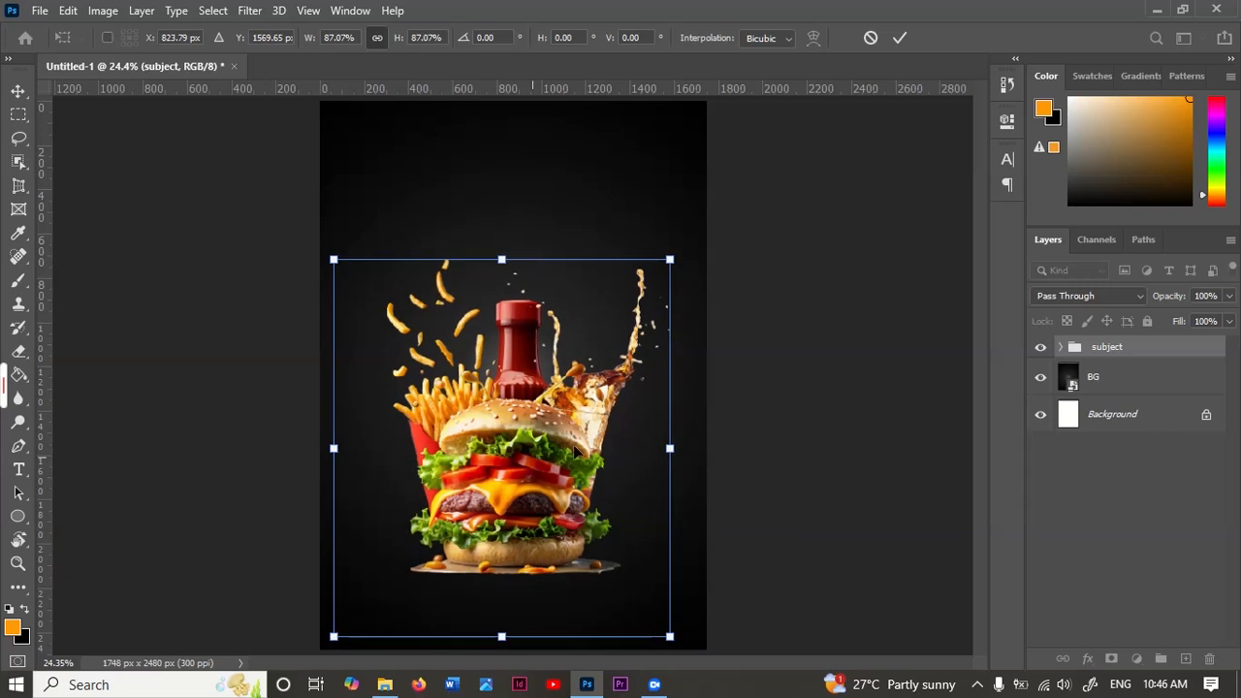
pyautogui.click(899, 39)
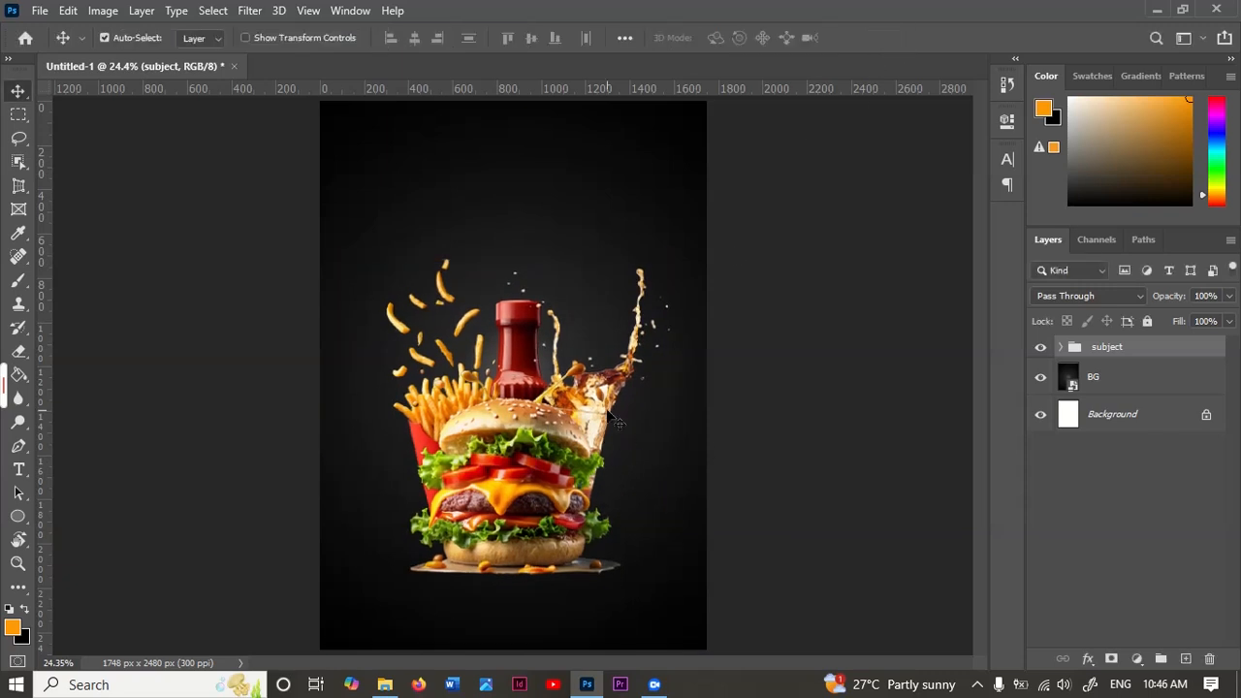
# Step: Add the orange 52 pt text "Burger" in Chief Blueprint Bold Italic above the food, with the character settings open
pyautogui.scroll(-4, 570, 415)
pyautogui.scroll(2, 541, 417)
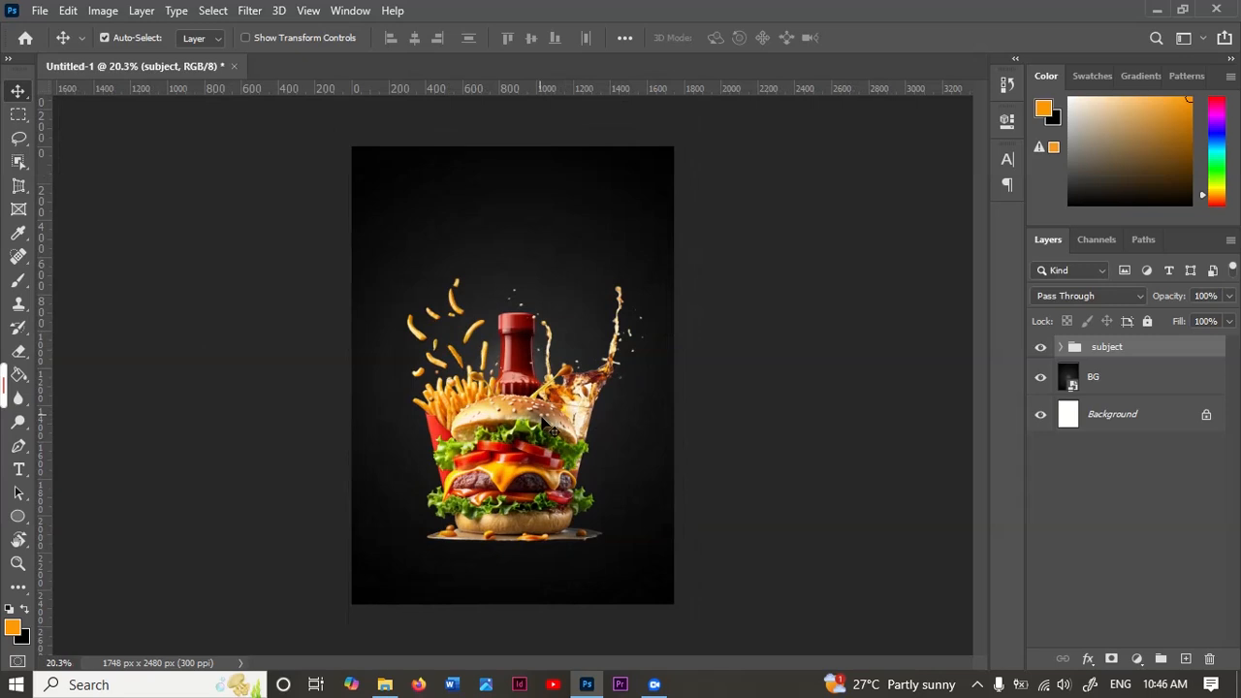
pyautogui.press('t')
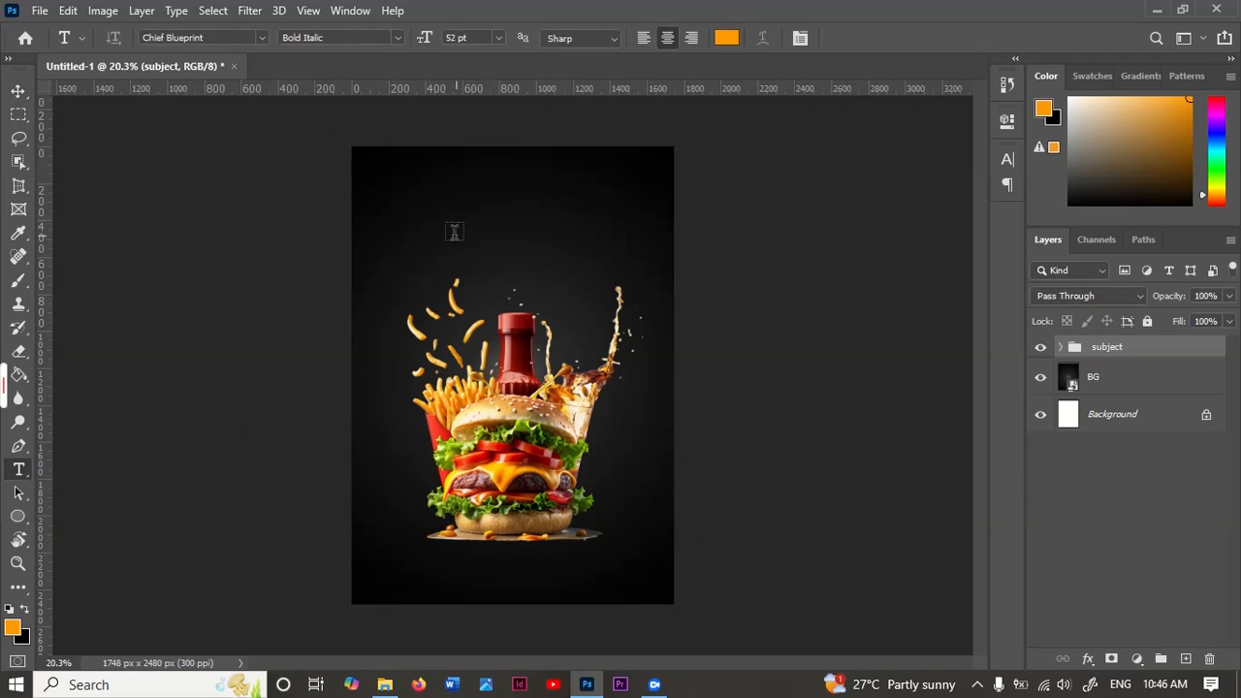
pyautogui.click(570, 318)
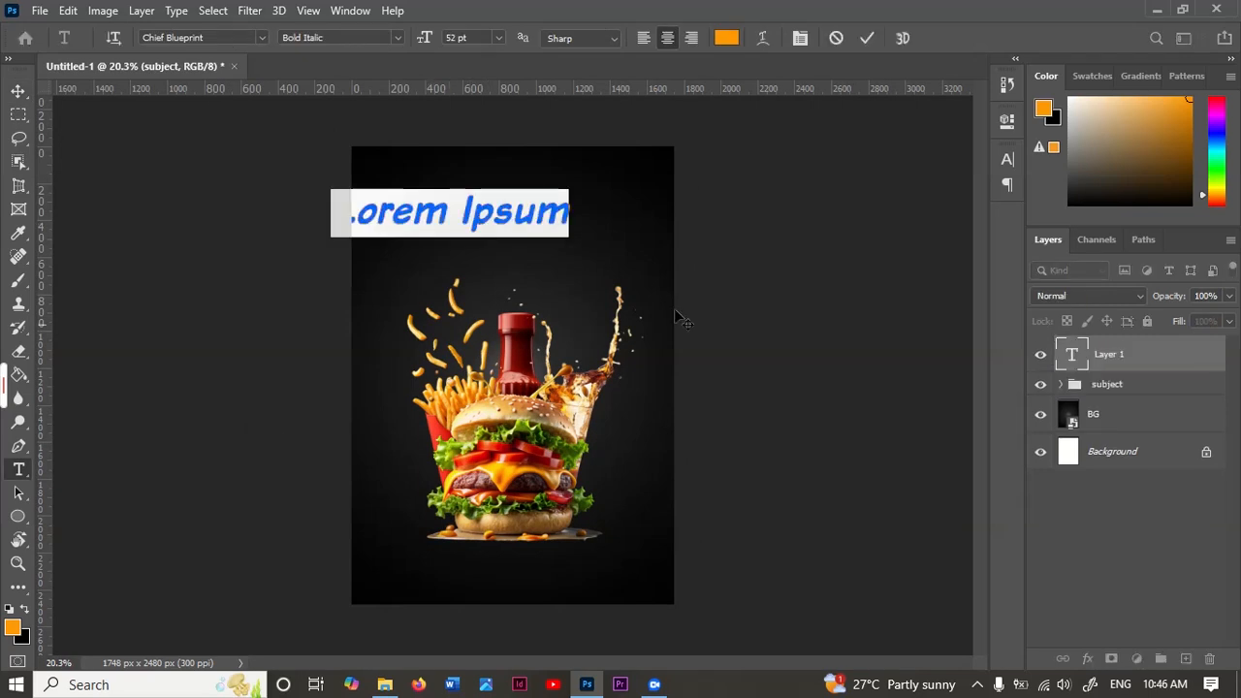
pyautogui.click(807, 41)
pyautogui.write('B')
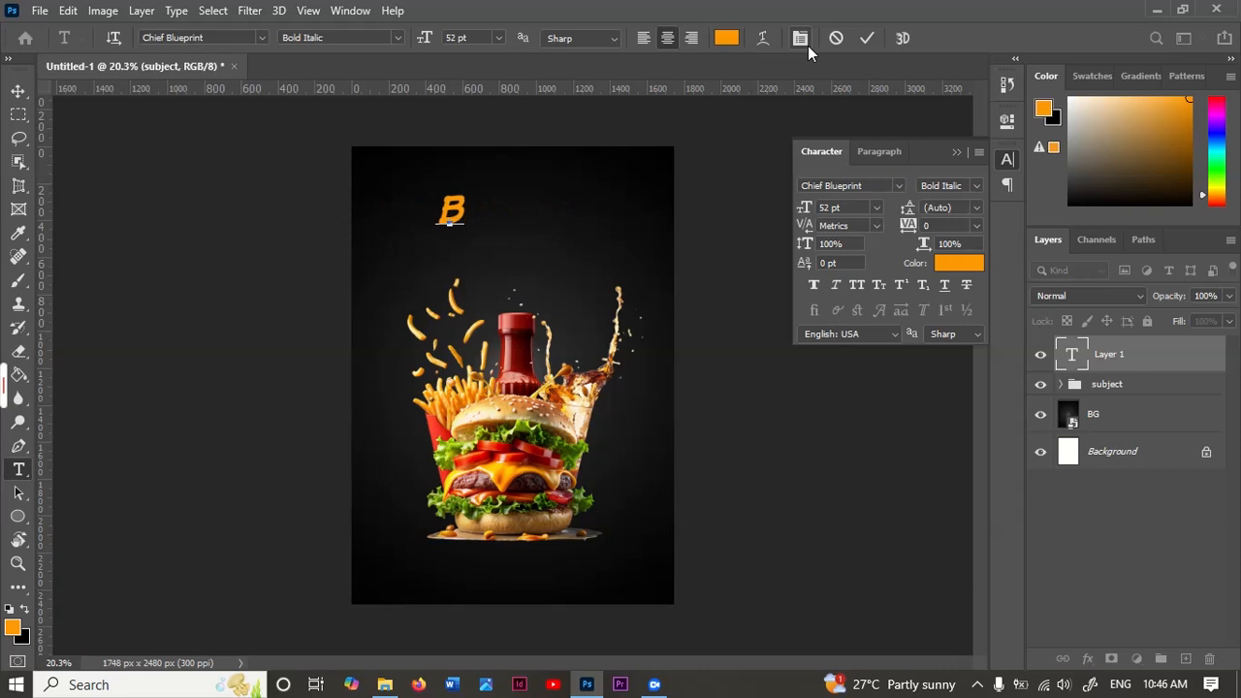
pyautogui.write('urger')
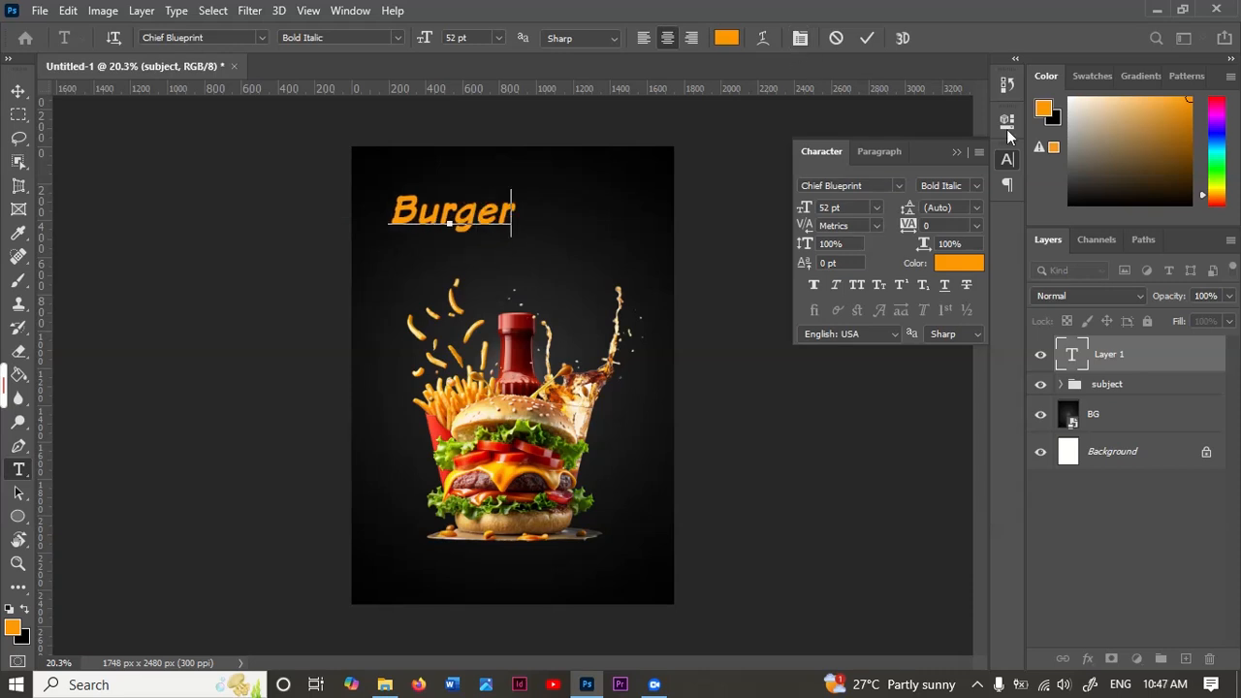
# Step: Try the Dopestyle font for the "Burger" headline and commit the text
pyautogui.click(896, 185)
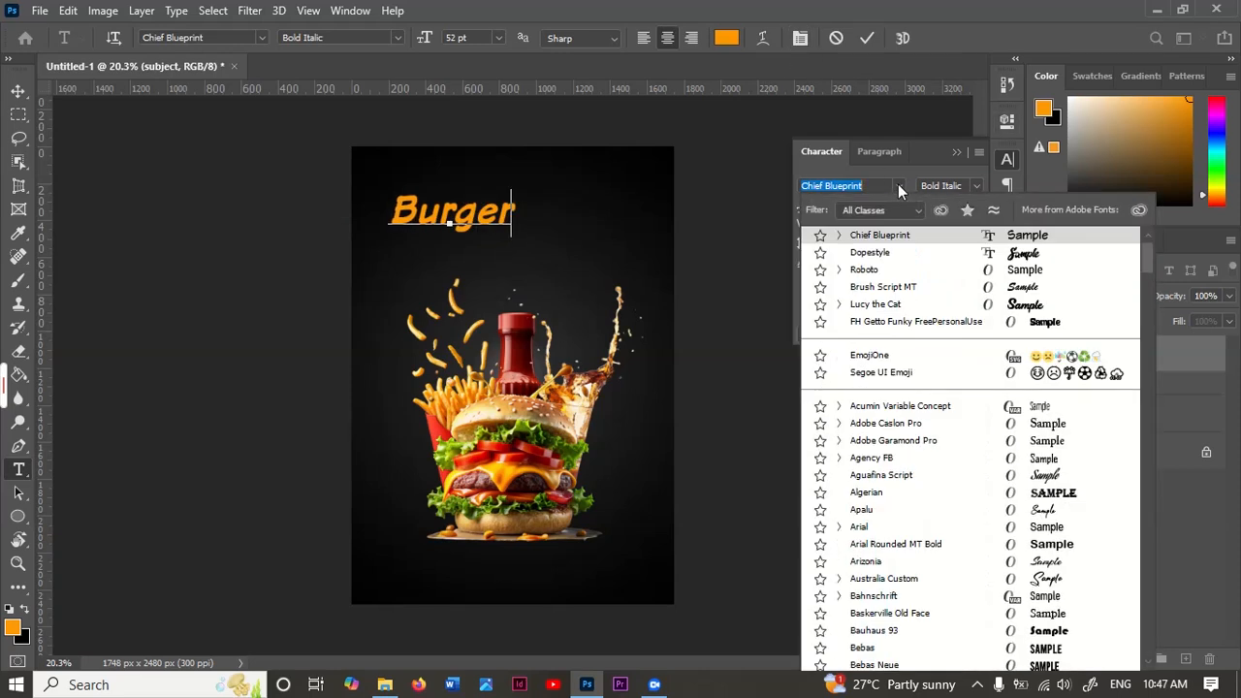
pyautogui.click(870, 253)
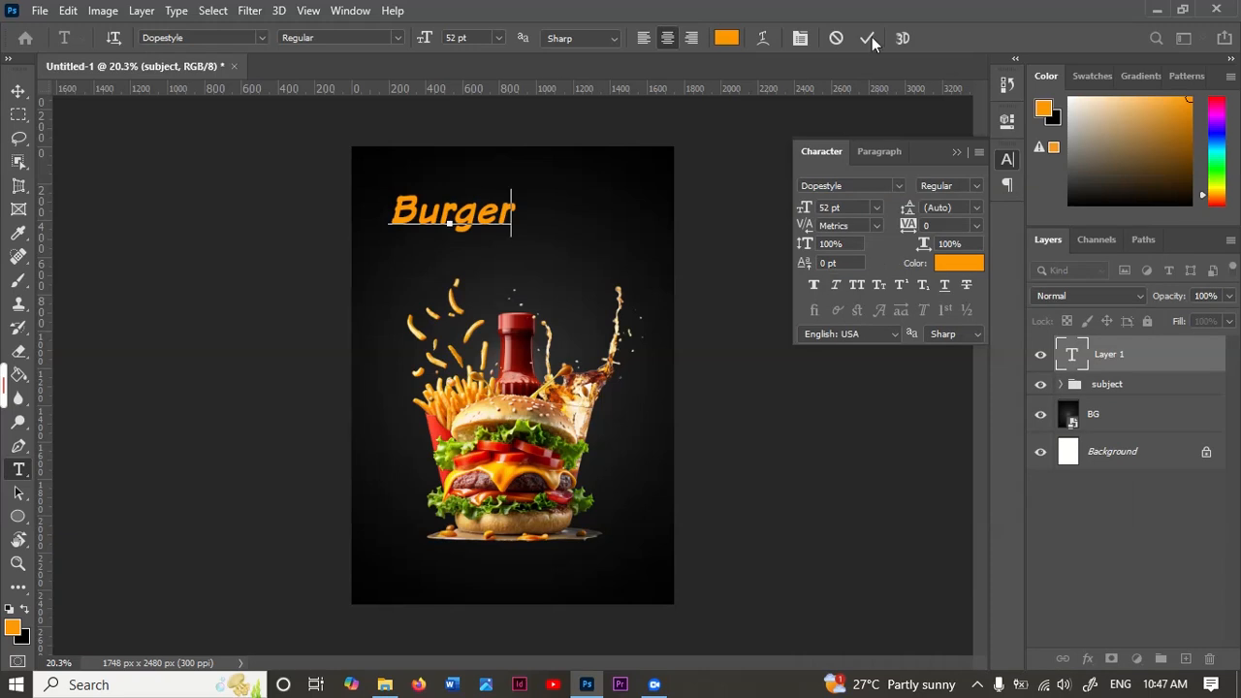
pyautogui.hotkey('ctrl', 'Return')
# Step: Set the "Burger" headline in the Dopestyle font at 86 pt
pyautogui.click(901, 185)
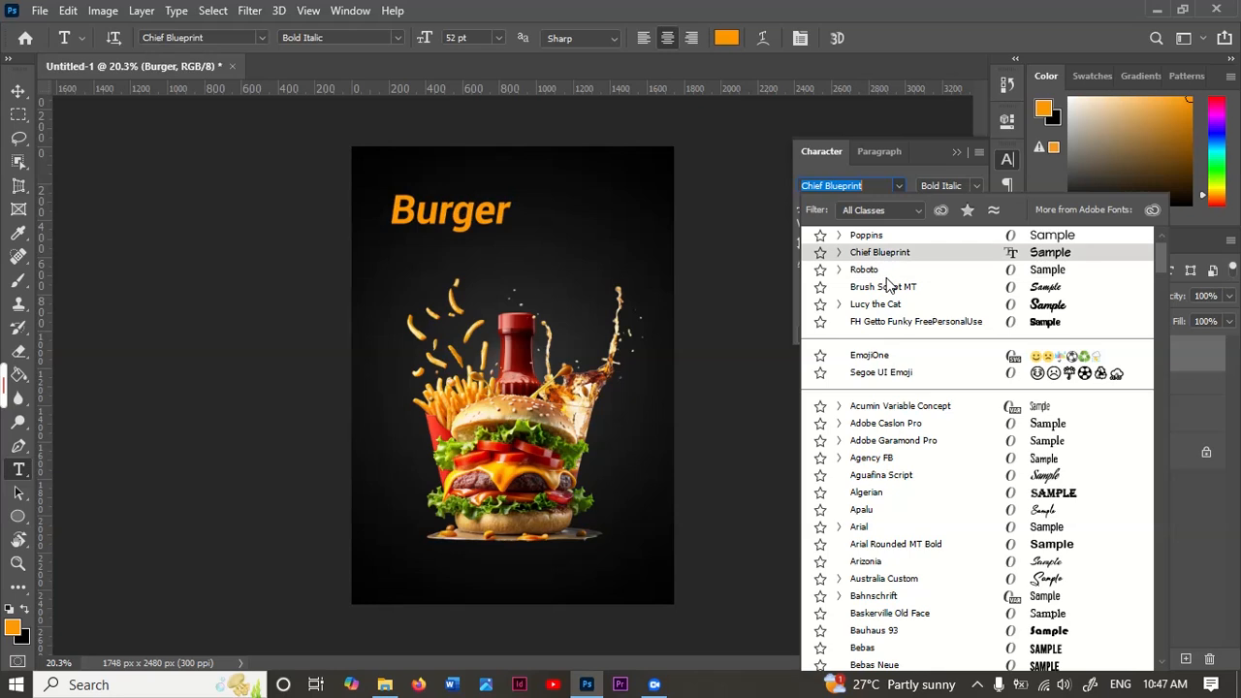
pyautogui.scroll(1, 907, 296)
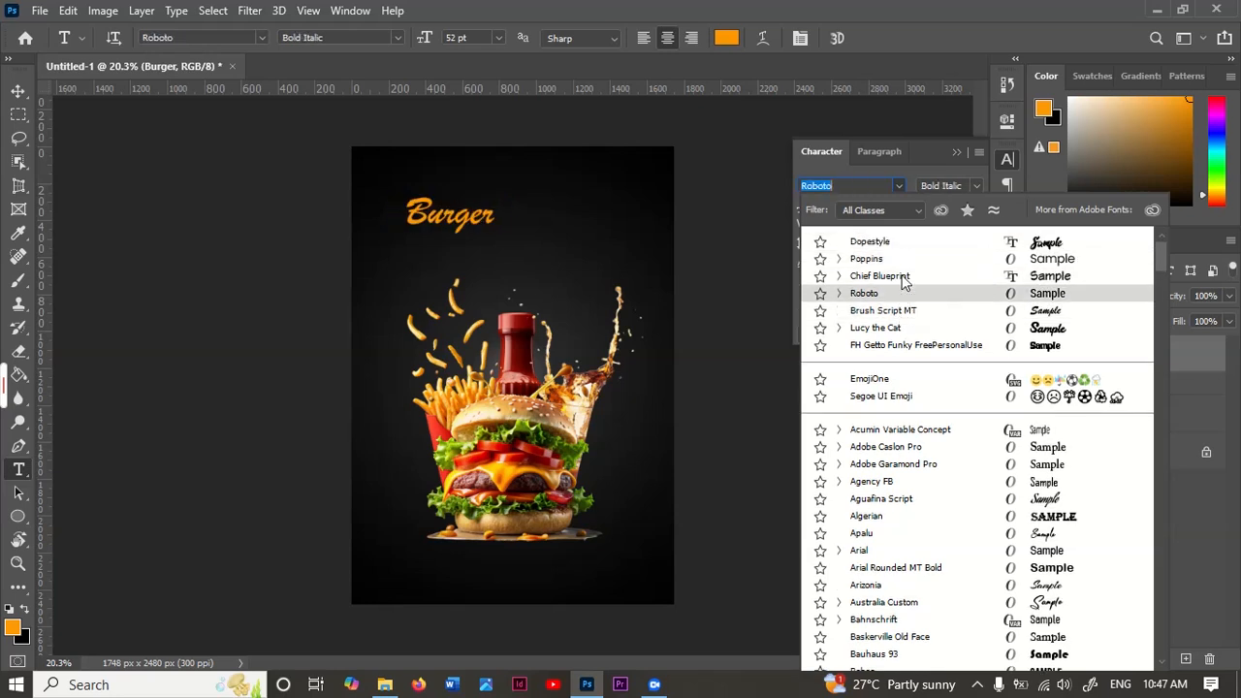
pyautogui.click(888, 243)
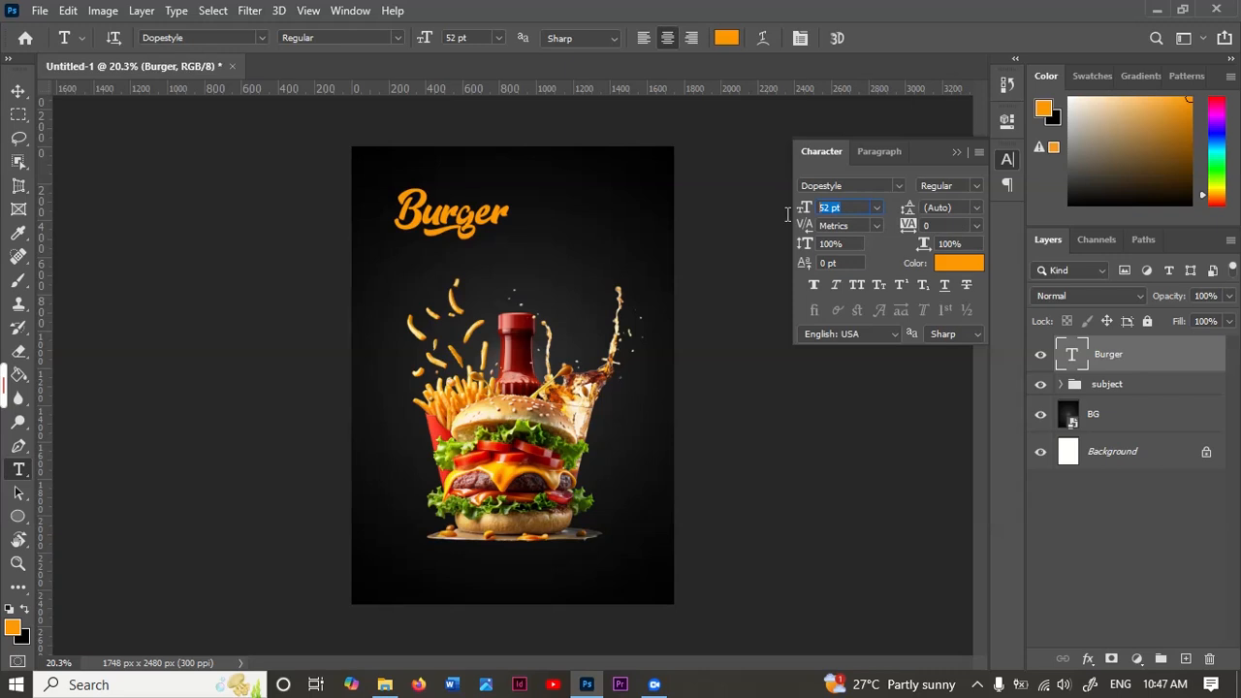
pyautogui.write('86')
pyautogui.press('Return')
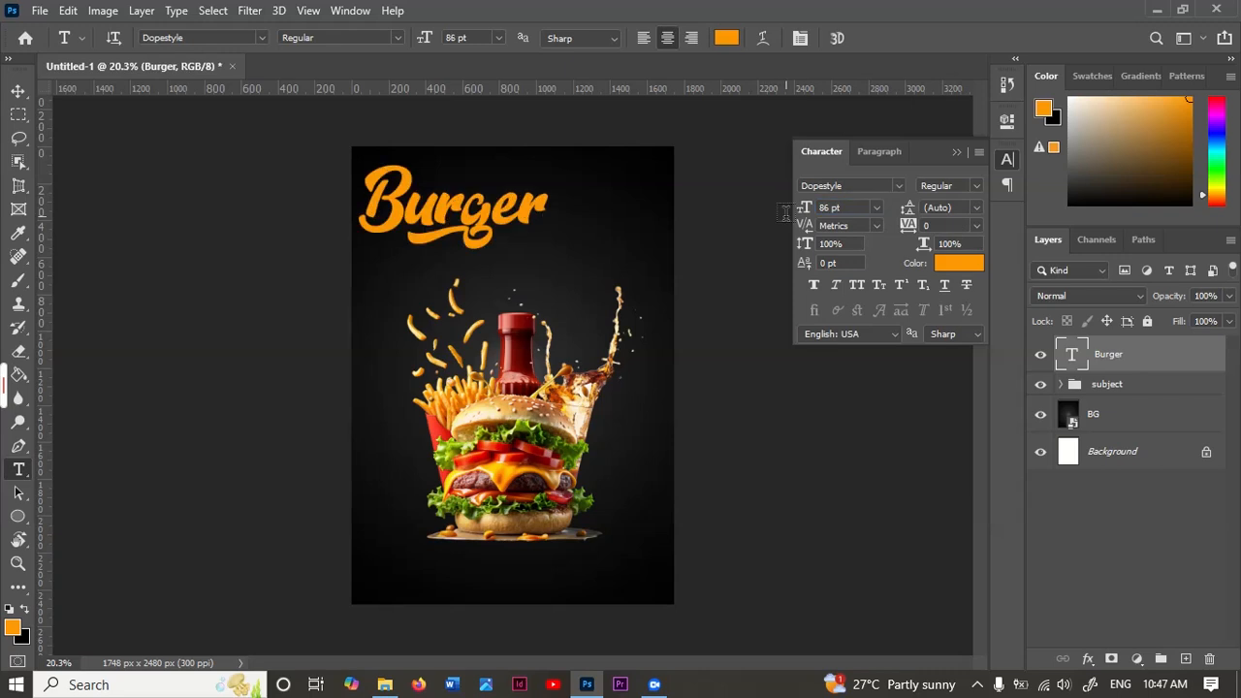
# Step: Move the "Burger" headline right and slightly down on the poster and recolour it white (ffffff)
pyautogui.press('b')
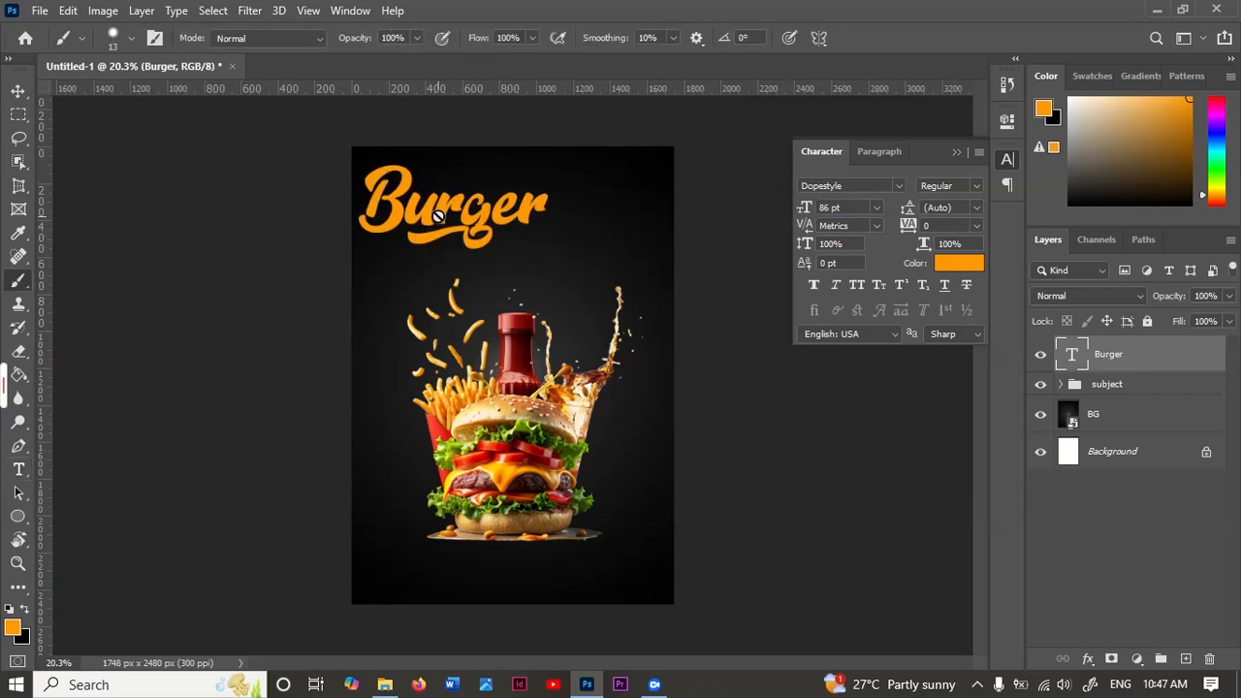
pyautogui.press('v')
pyautogui.moveTo(445, 215); pyautogui.dragTo(525, 234)
pyautogui.click(946, 266)
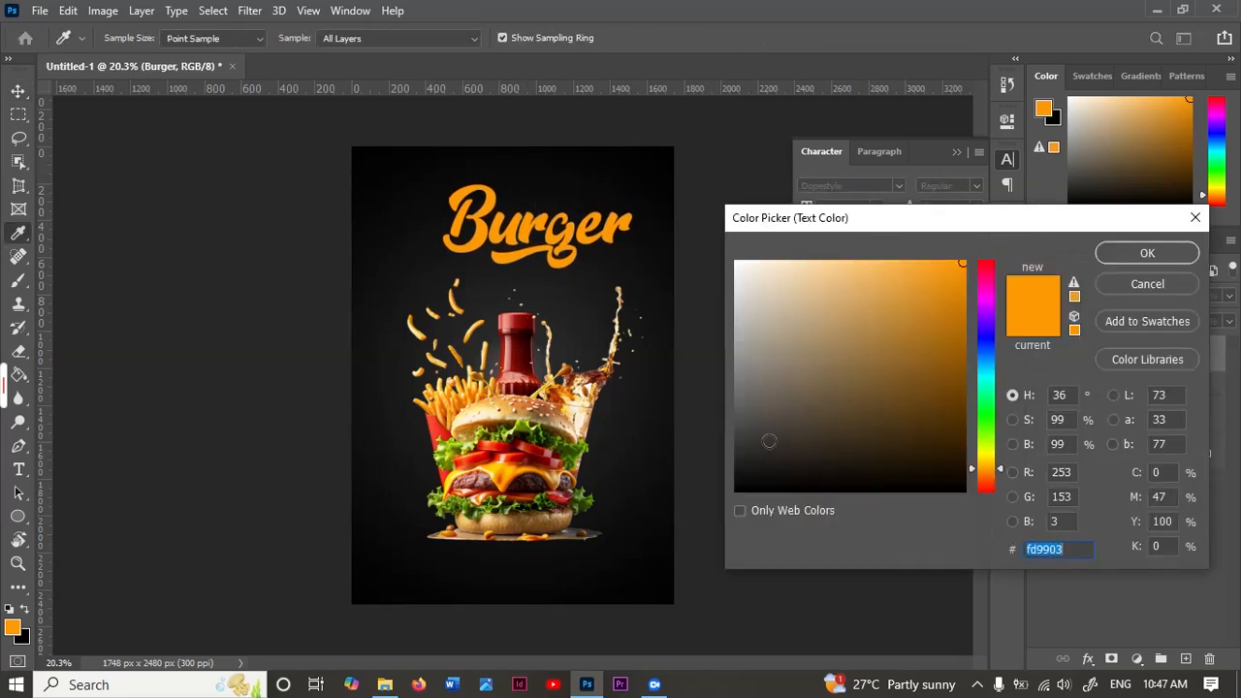
pyautogui.write('ffffff')
pyautogui.click(1147, 253)
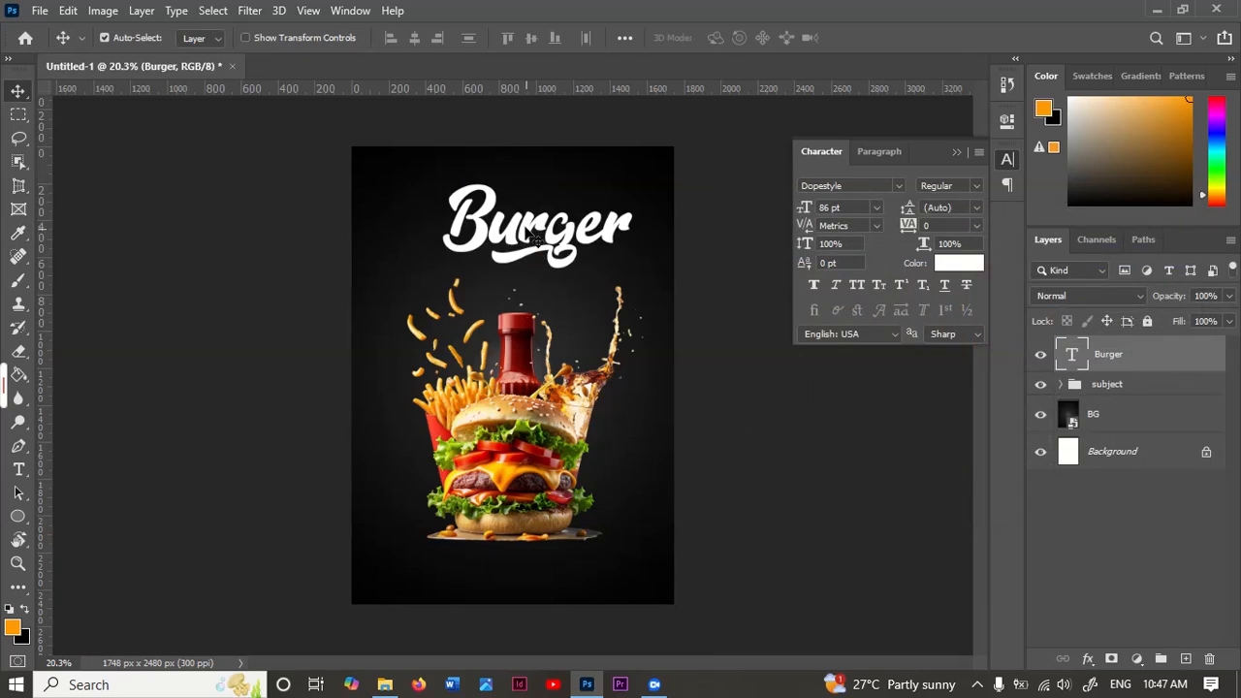
# Step: Add a separate white text layer "Special" above "Burger" and shift it slightly down and right
pyautogui.press('t')
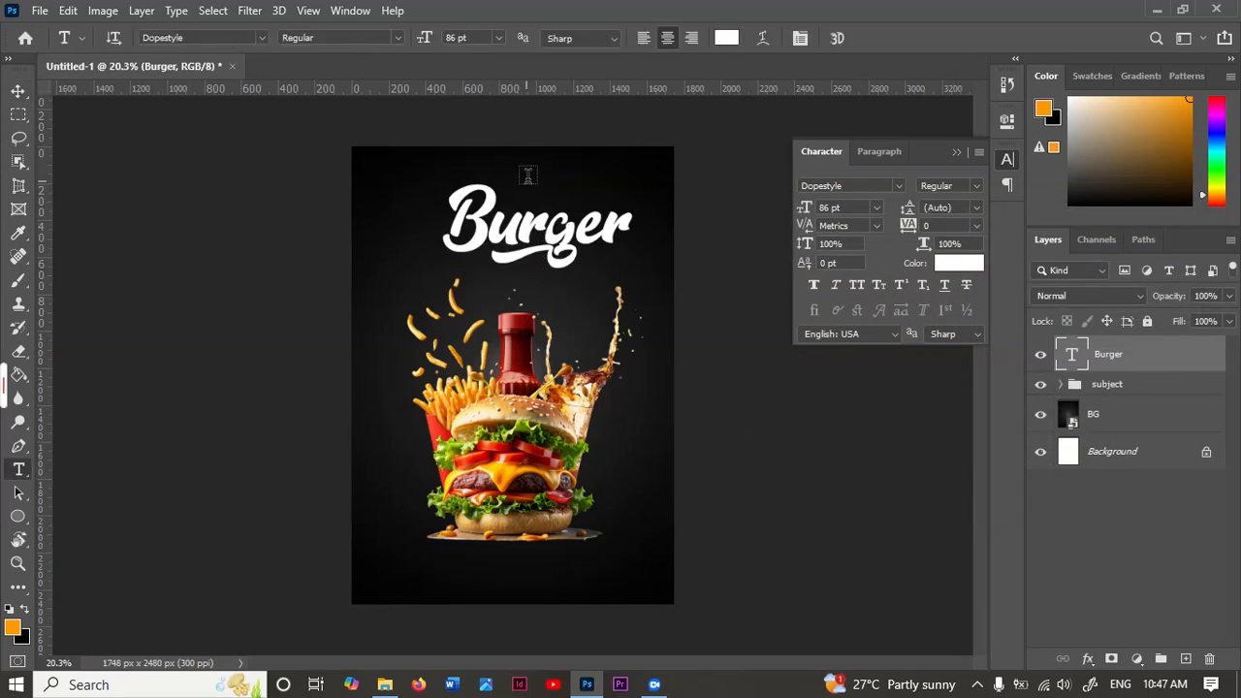
pyautogui.click(551, 162)
pyautogui.write('Y')
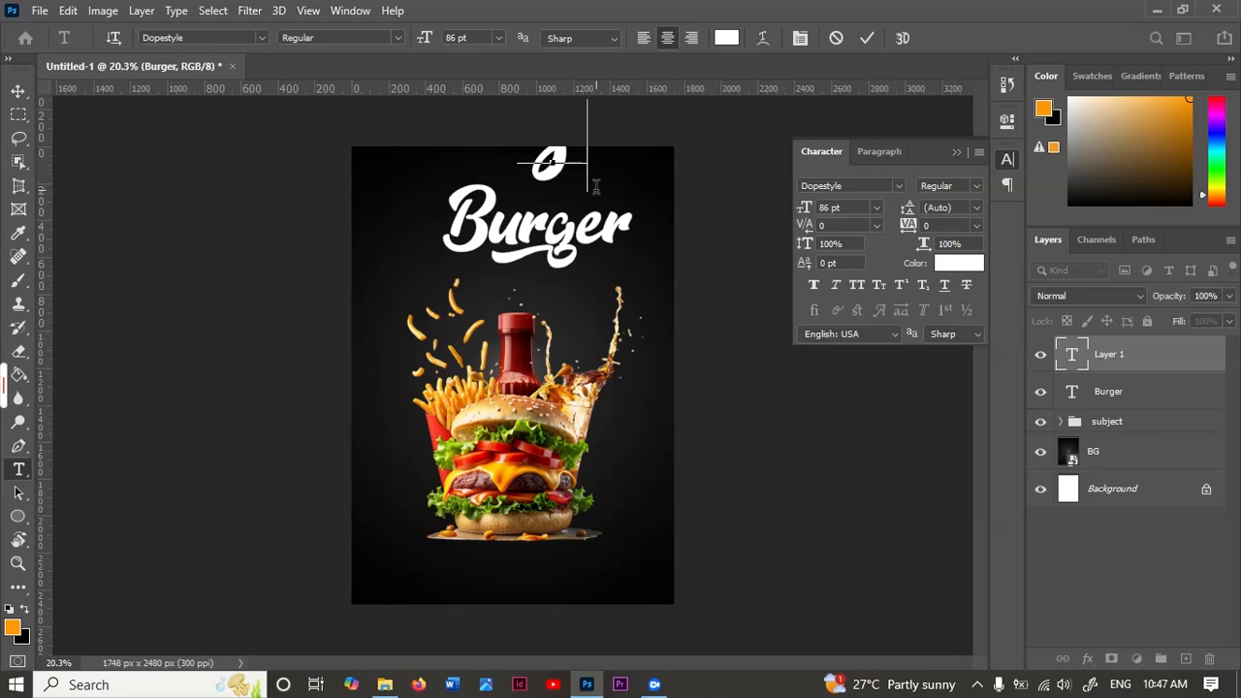
pyautogui.write('pecial')
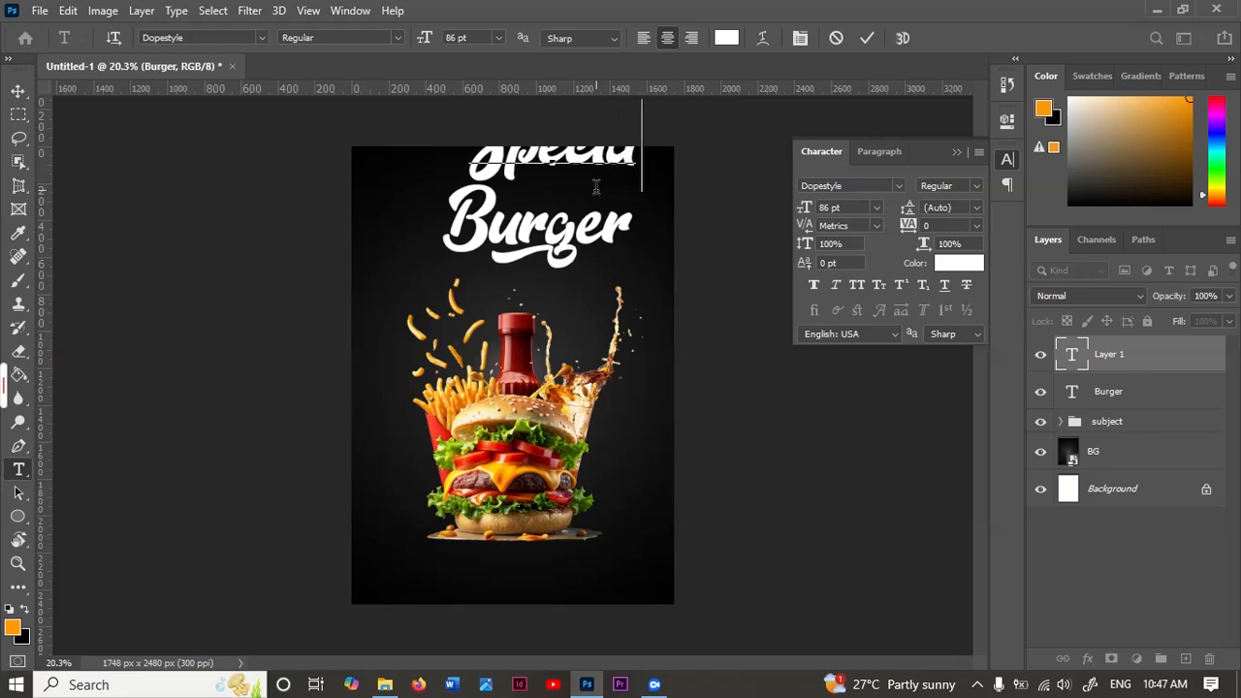
pyautogui.click(867, 38)
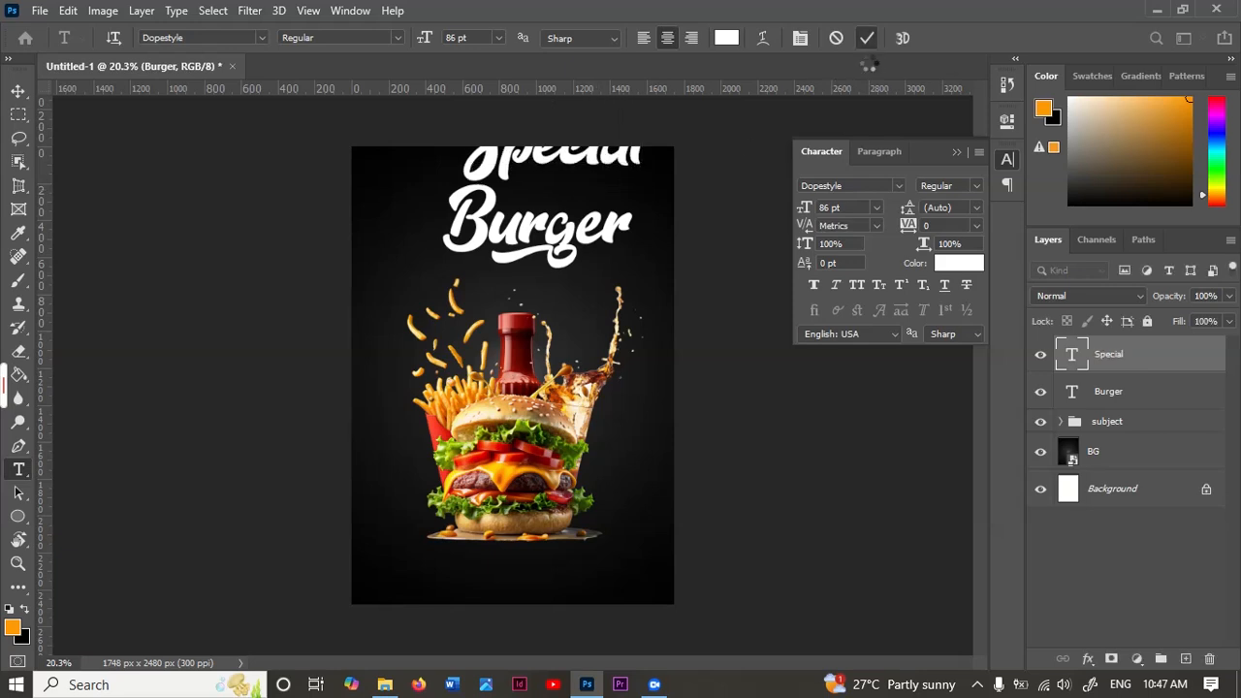
pyautogui.press('v')
pyautogui.moveTo(596, 158); pyautogui.dragTo(617, 183)
# Step: Format the "Special" text in Chief Blueprint Bold Italic at 52 pt and position it just above "Burger"
pyautogui.click(898, 186)
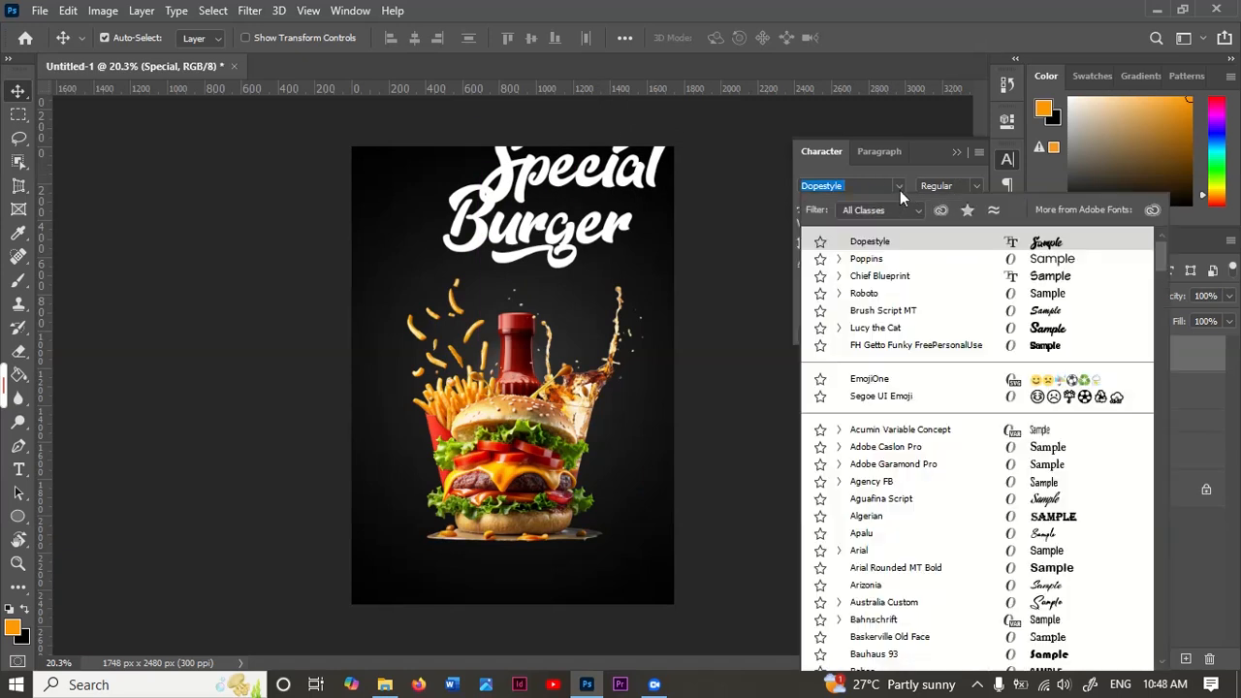
pyautogui.click(890, 277)
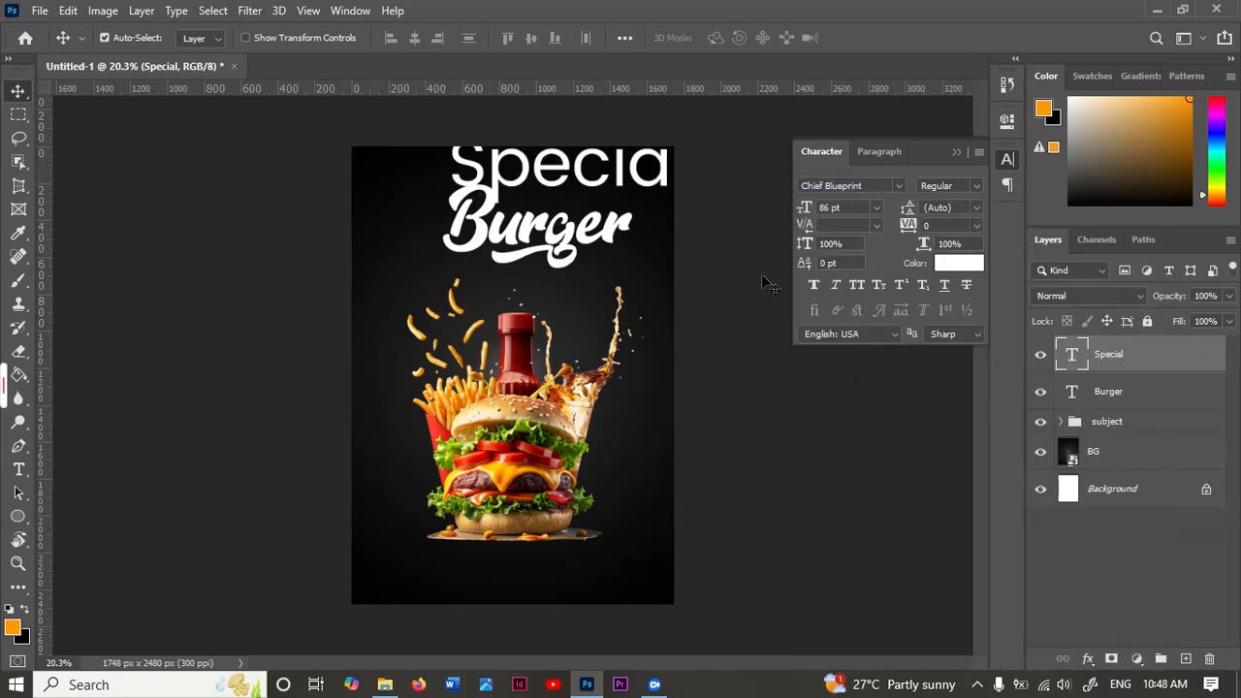
pyautogui.moveTo(582, 185); pyautogui.dragTo(561, 183)
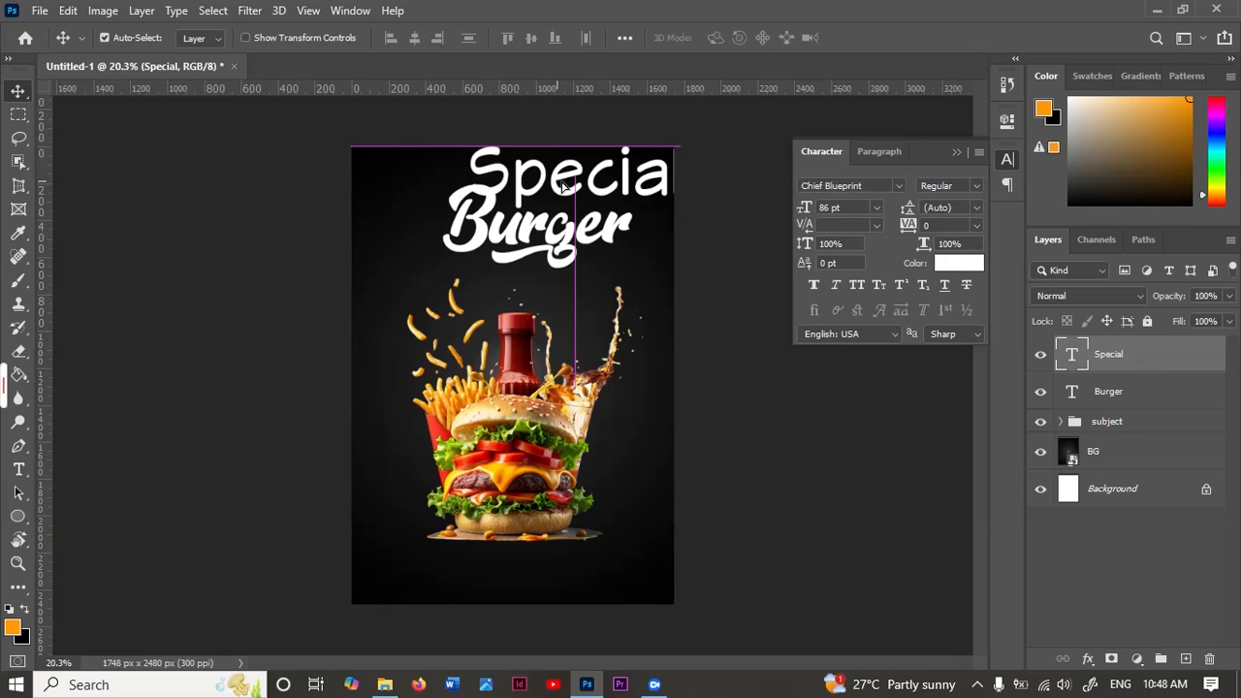
pyautogui.click(789, 208)
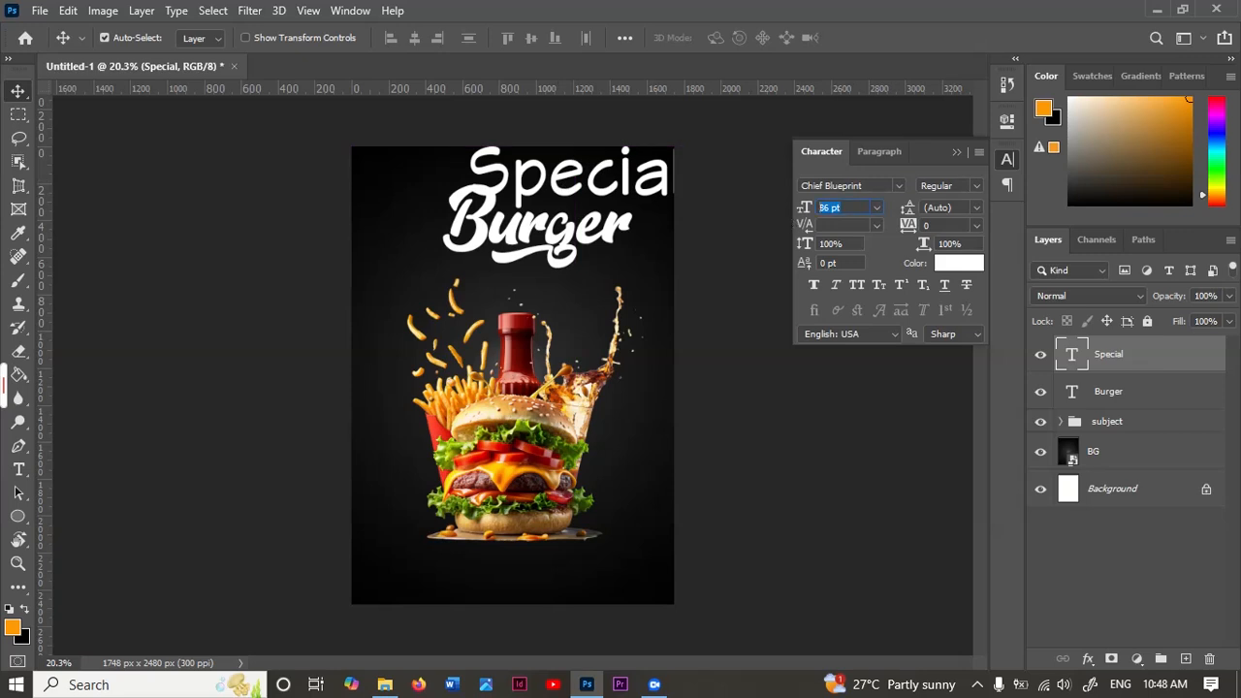
pyautogui.click(971, 204)
pyautogui.click(916, 247)
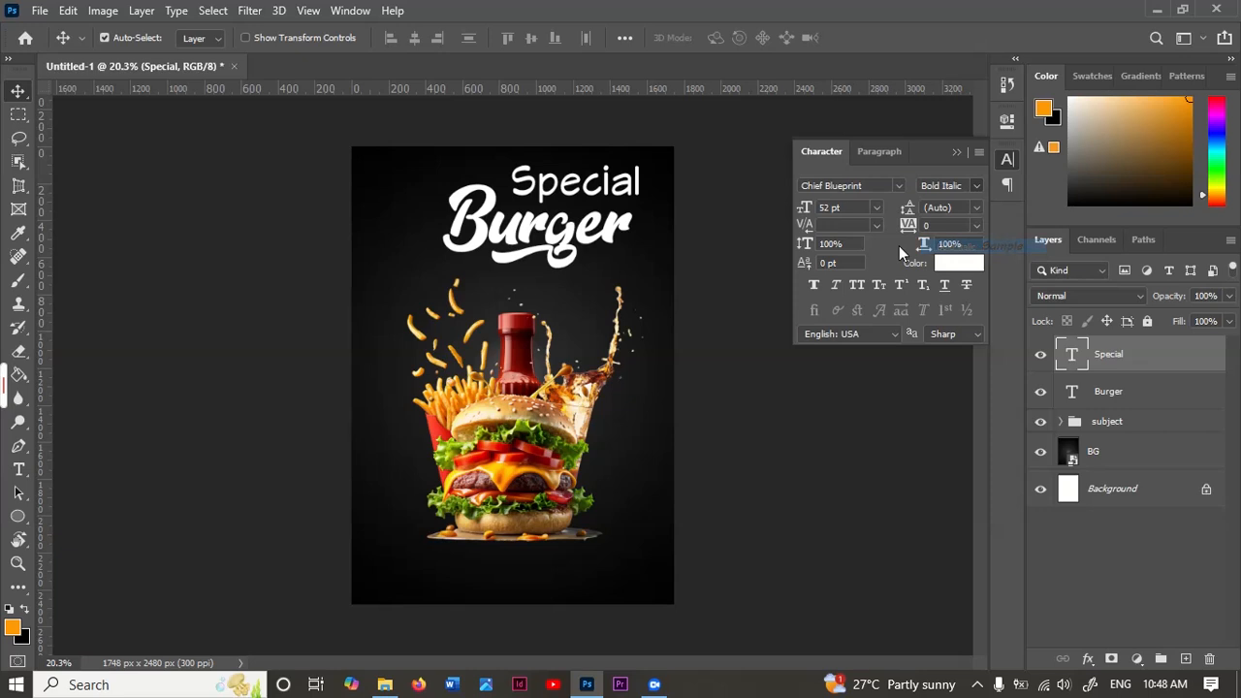
pyautogui.moveTo(556, 191); pyautogui.dragTo(539, 229)
# Step: Set the tracking of "Burger" to 40 and move "Special" down closer to it
pyautogui.click(536, 229)
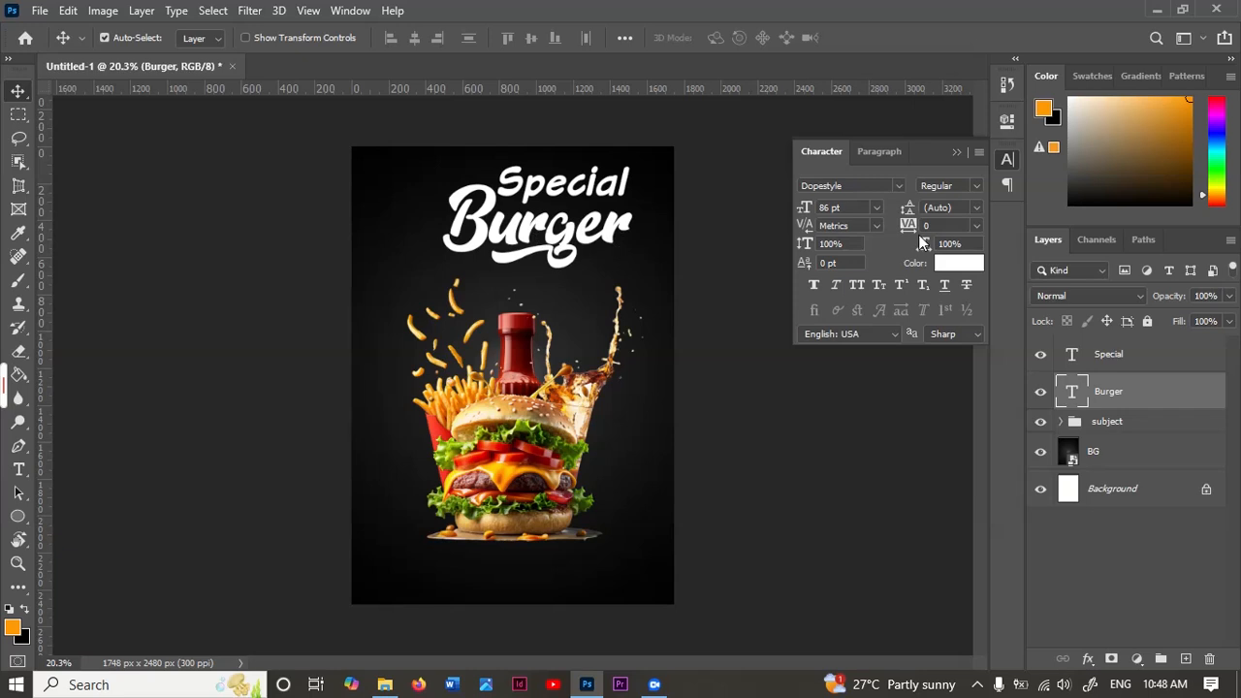
pyautogui.write('40')
pyautogui.press('Return')
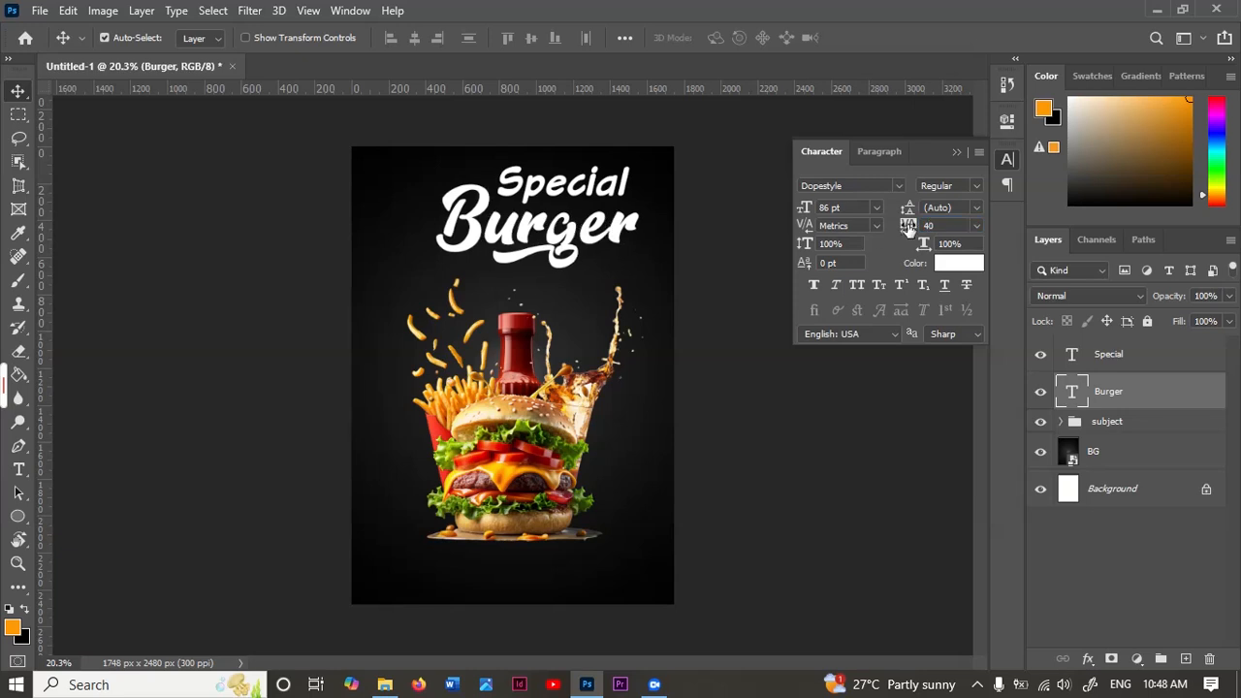
pyautogui.moveTo(537, 204); pyautogui.dragTo(529, 209)
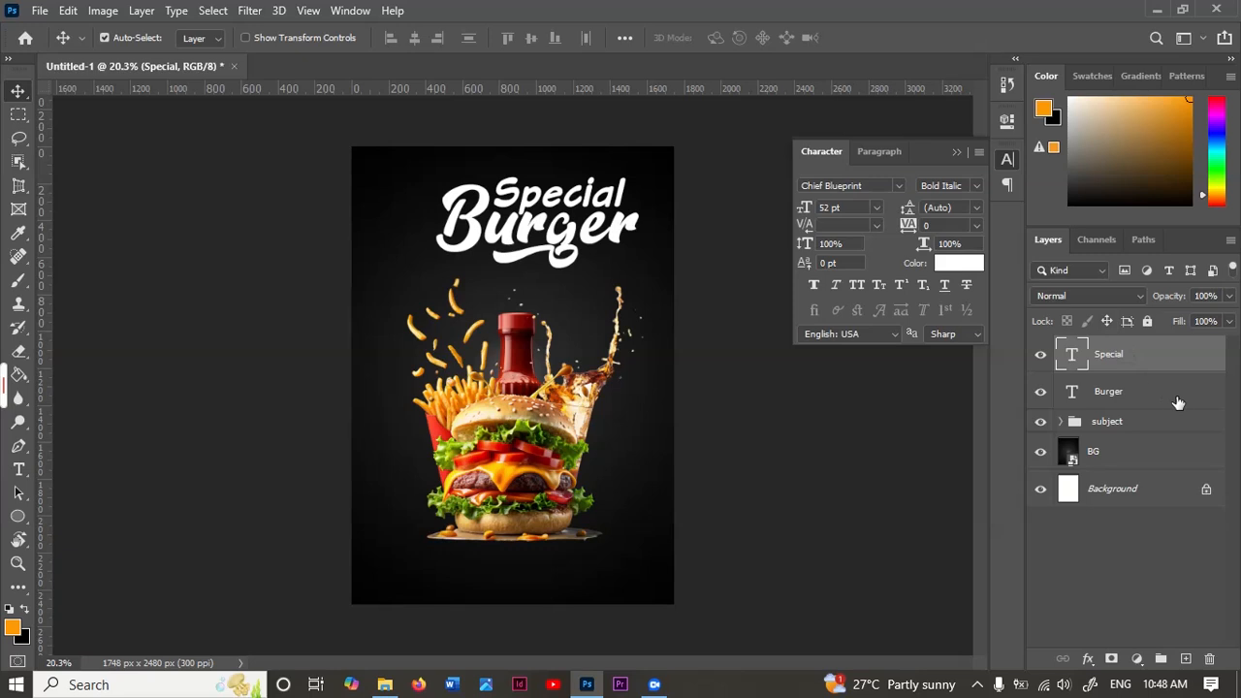
# Step: Transform the "Special" and "Burger" text layers together, moving them slightly to the right
pyautogui.keyDown('shift'); pyautogui.click(1128, 398); pyautogui.keyUp('shift')
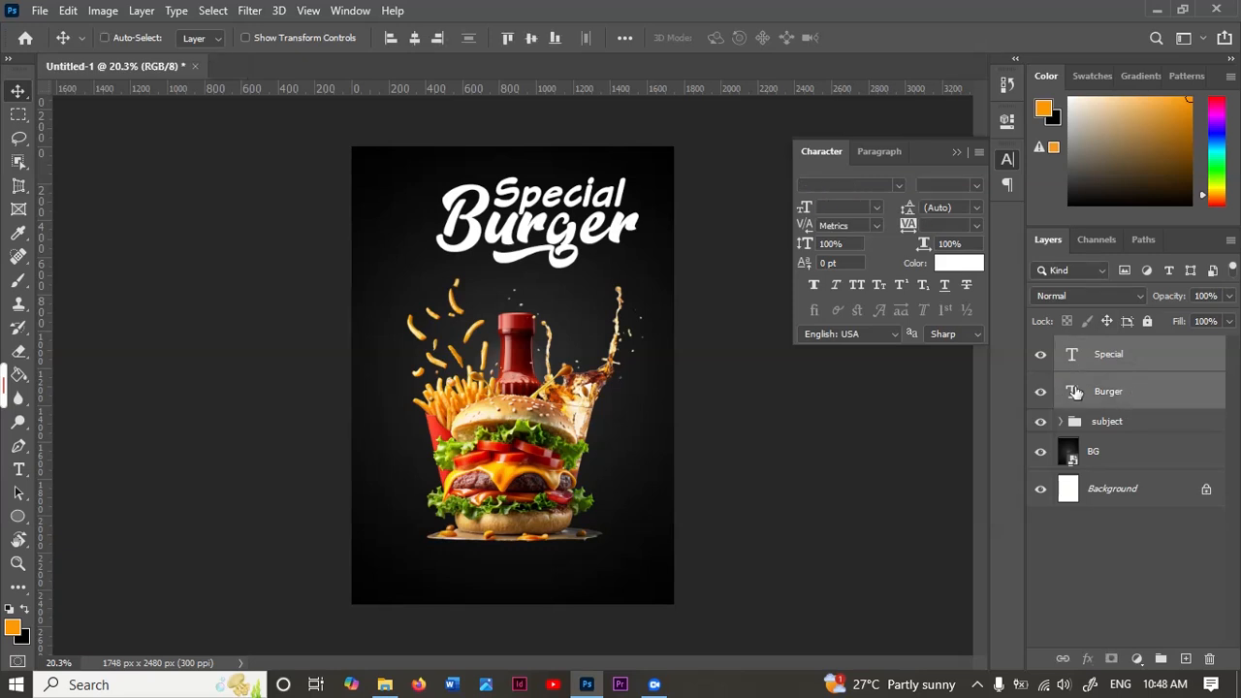
pyautogui.hotkey('ctrl', 't')
pyautogui.moveTo(515, 237)
pyautogui.mouseDown()
pyautogui.moveTo(535, 236)
pyautogui.moveTo(521, 237)
pyautogui.mouseUp()
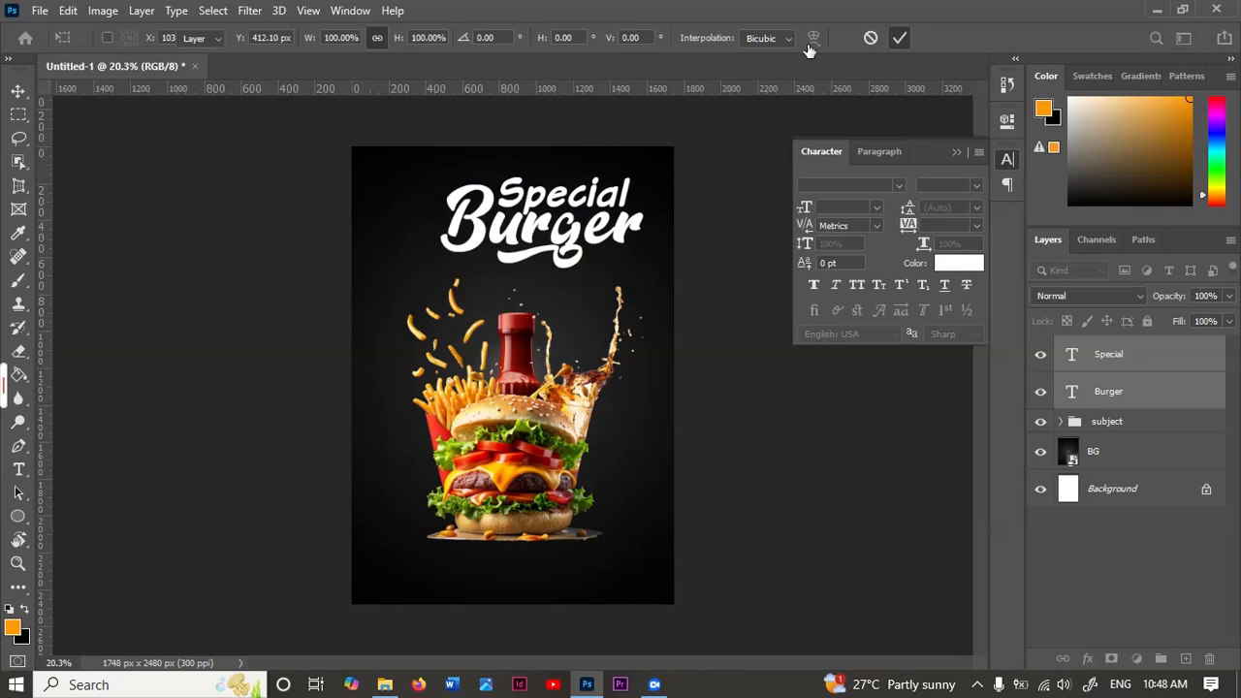
# Step: Add the white 19 pt text "SASANG FAST FOOD" on three lines in the poster's upper-left corner
pyautogui.press('t')
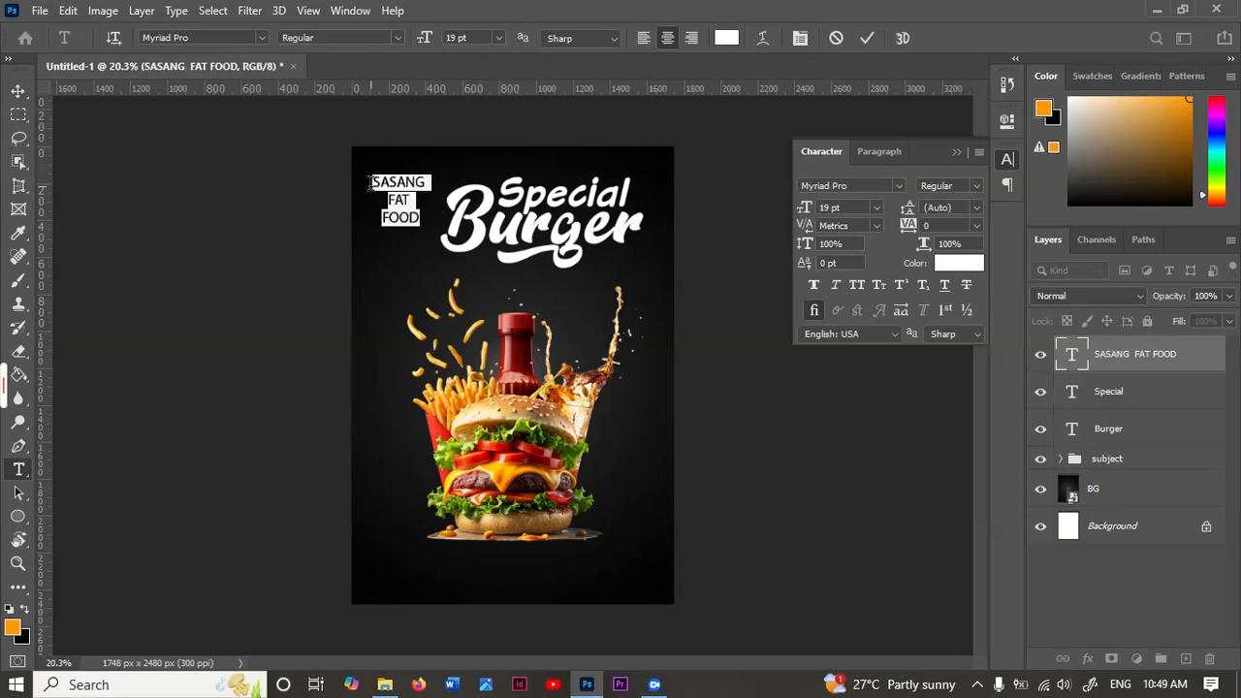
pyautogui.click(416, 183)
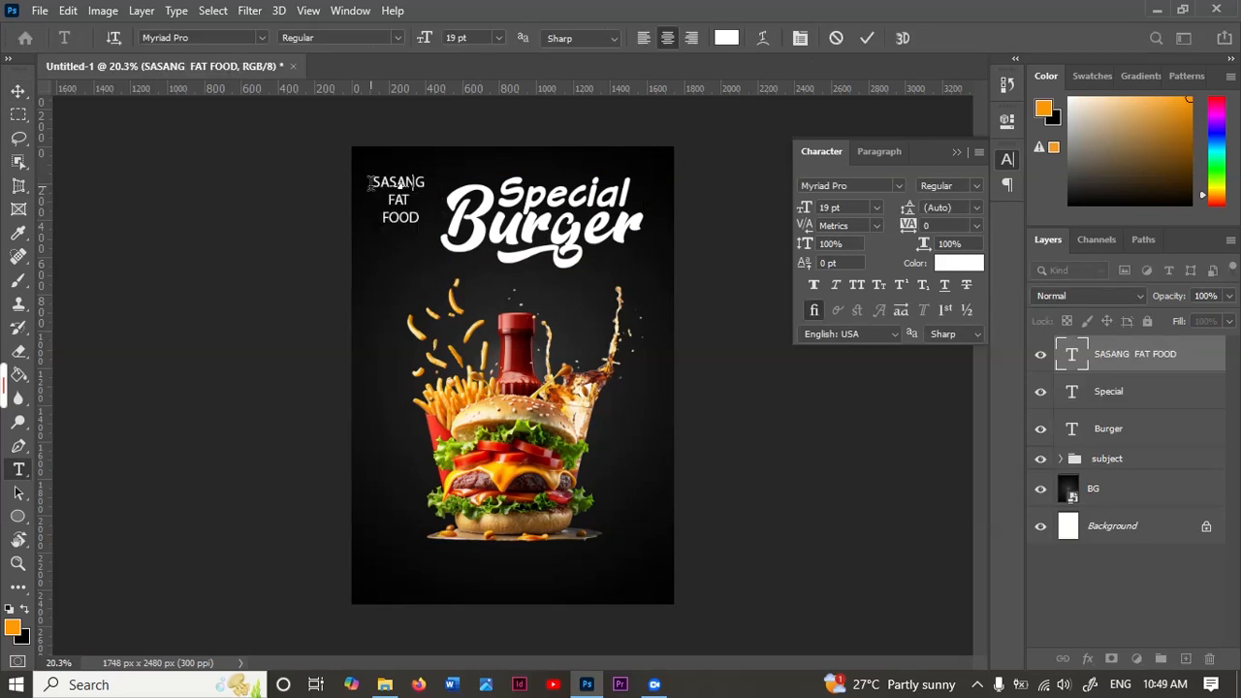
pyautogui.hotkey('ctrl', 'a')
pyautogui.write('SAN')
pyautogui.write('ANG')
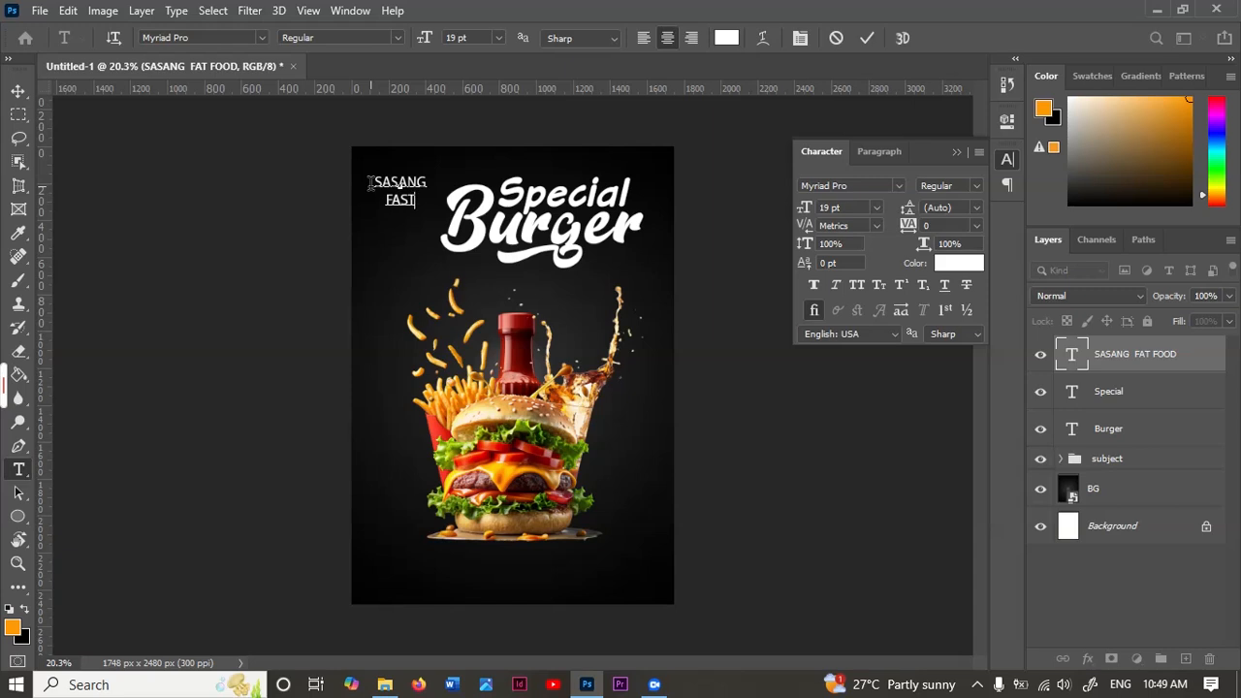
pyautogui.write('OD')
pyautogui.click(869, 39)
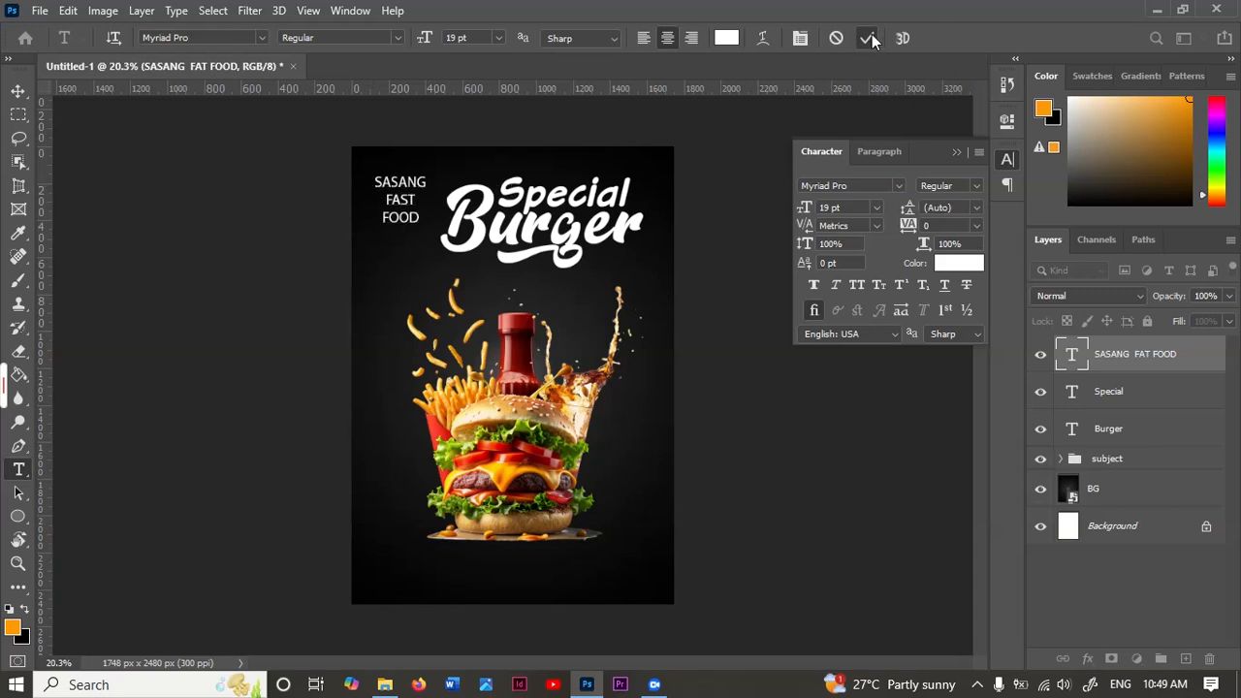
# Step: Change the font of the "SASANG FAST FOOD" text to Poppins Bold
pyautogui.click(899, 185)
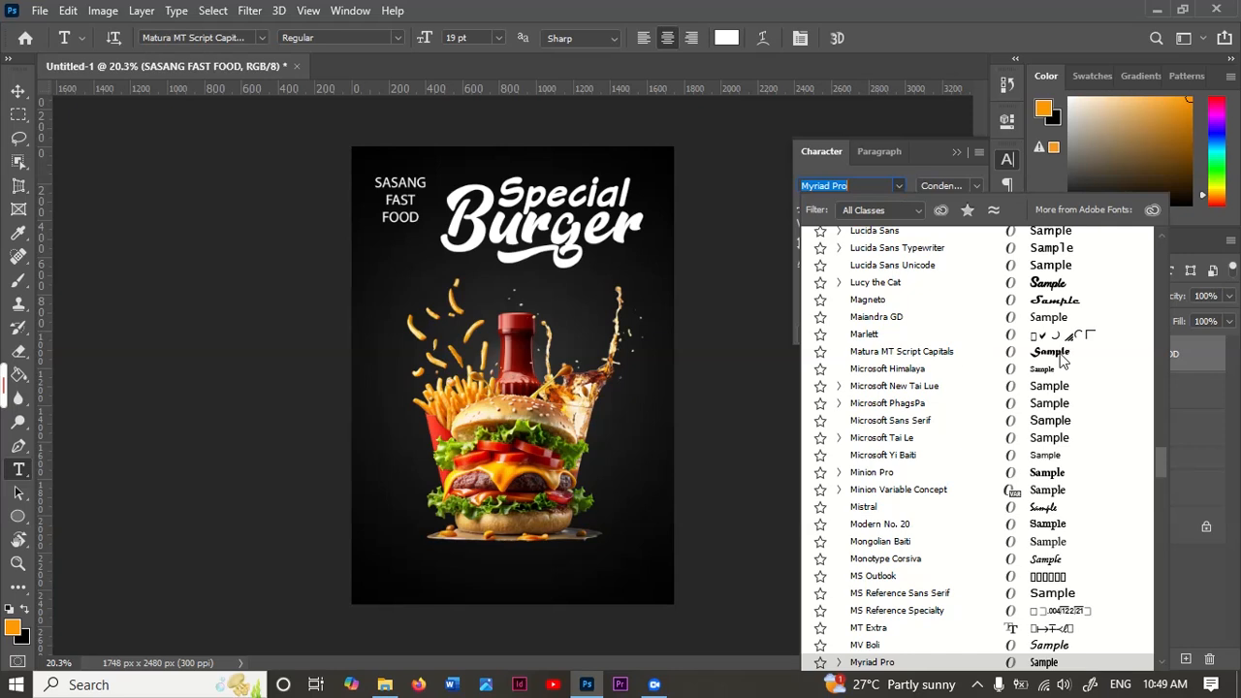
pyautogui.moveTo(1163, 462); pyautogui.dragTo(1170, 230)
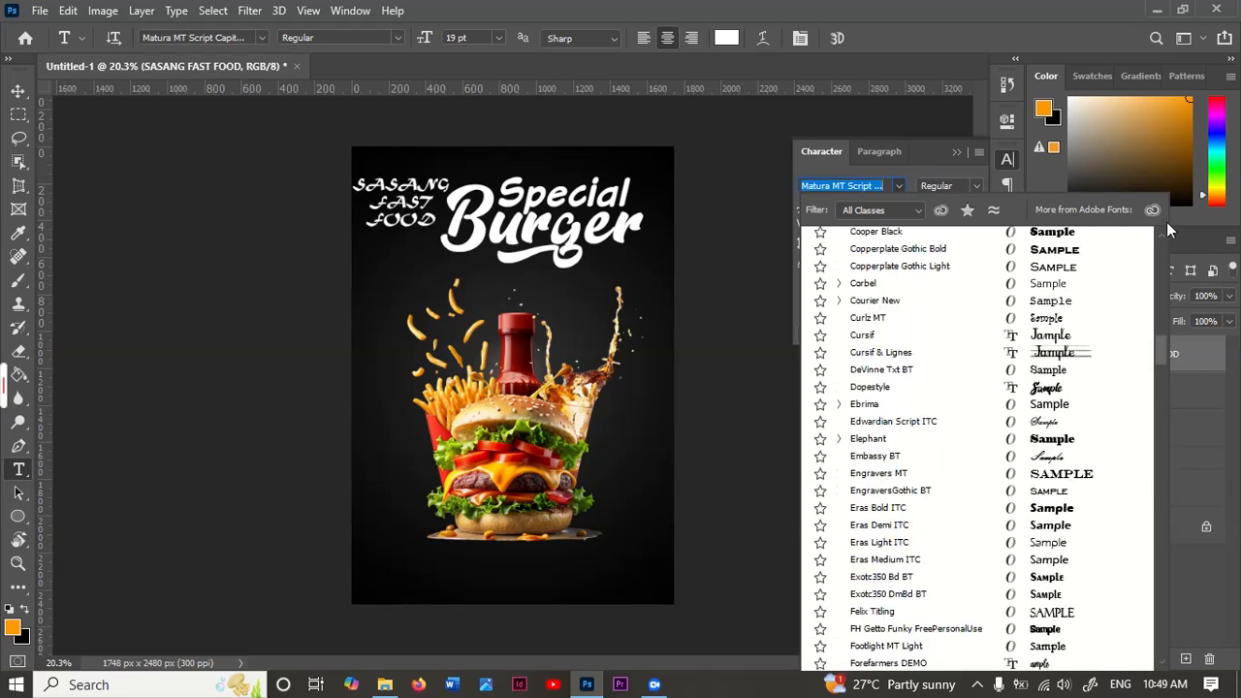
pyautogui.write('POPP')
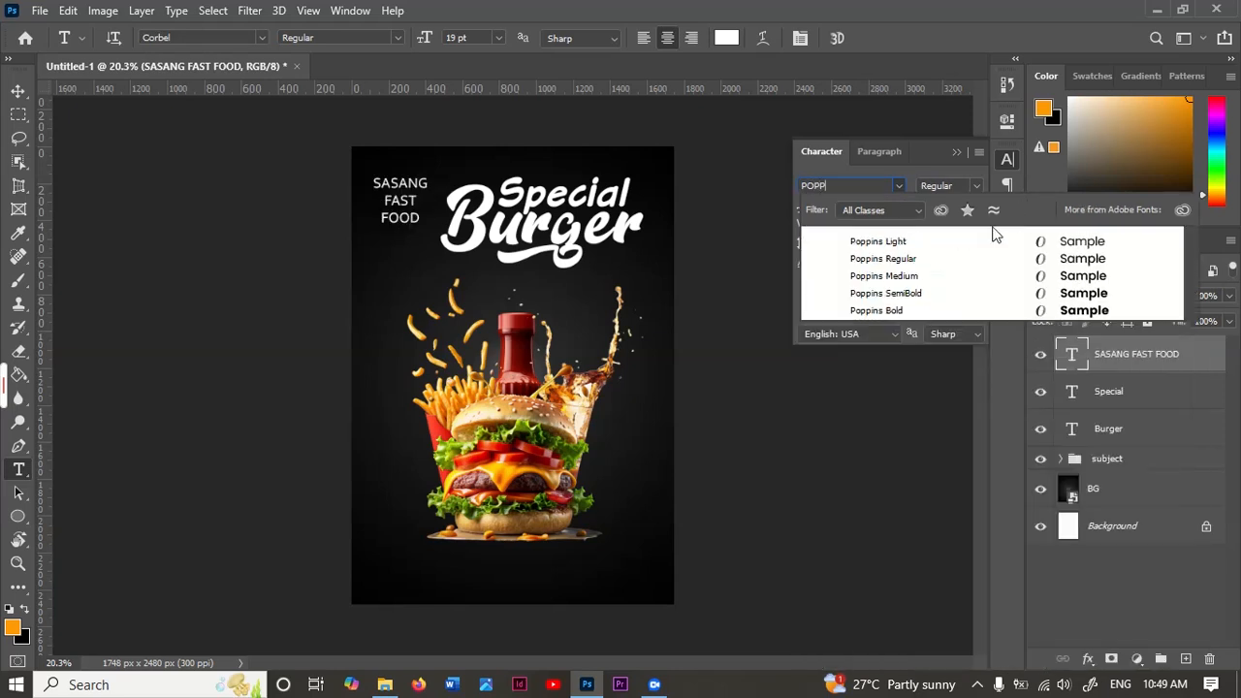
pyautogui.press('Return')
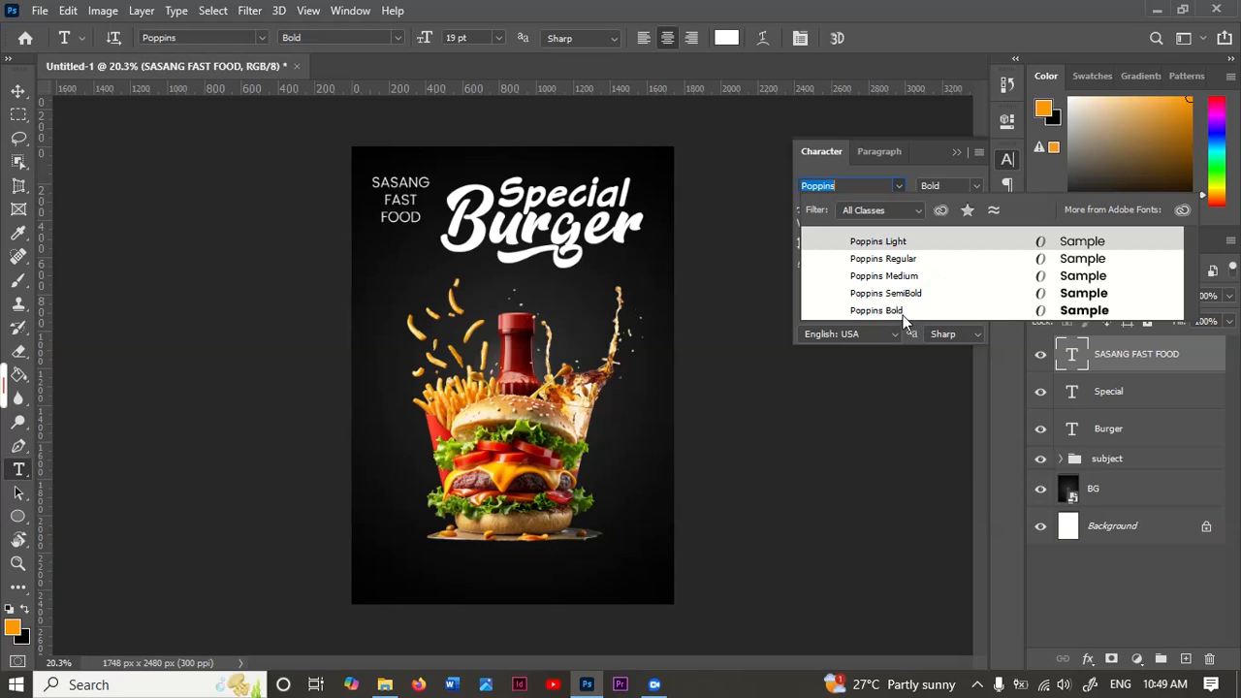
pyautogui.click(904, 311)
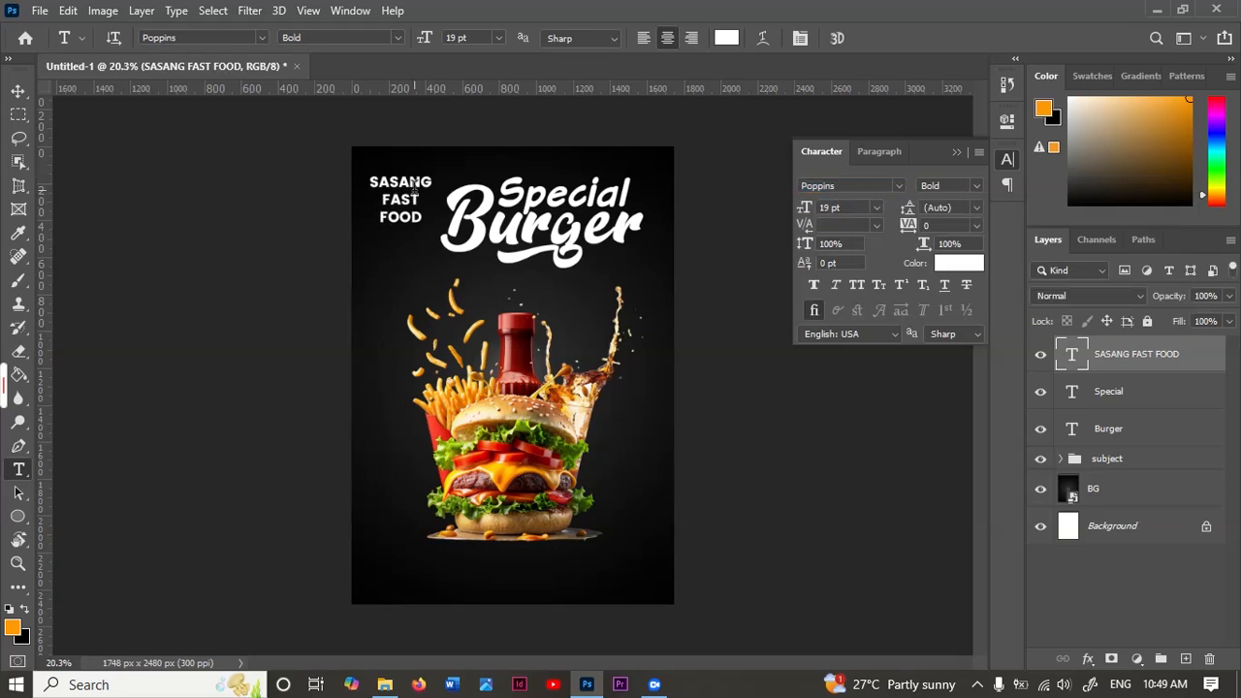
# Step: Enlarge the "SASANG FAST FOOD" text to 29 pt and place it inside the poster's upper-left corner
pyautogui.press('v')
pyautogui.moveTo(427, 194); pyautogui.dragTo(417, 196)
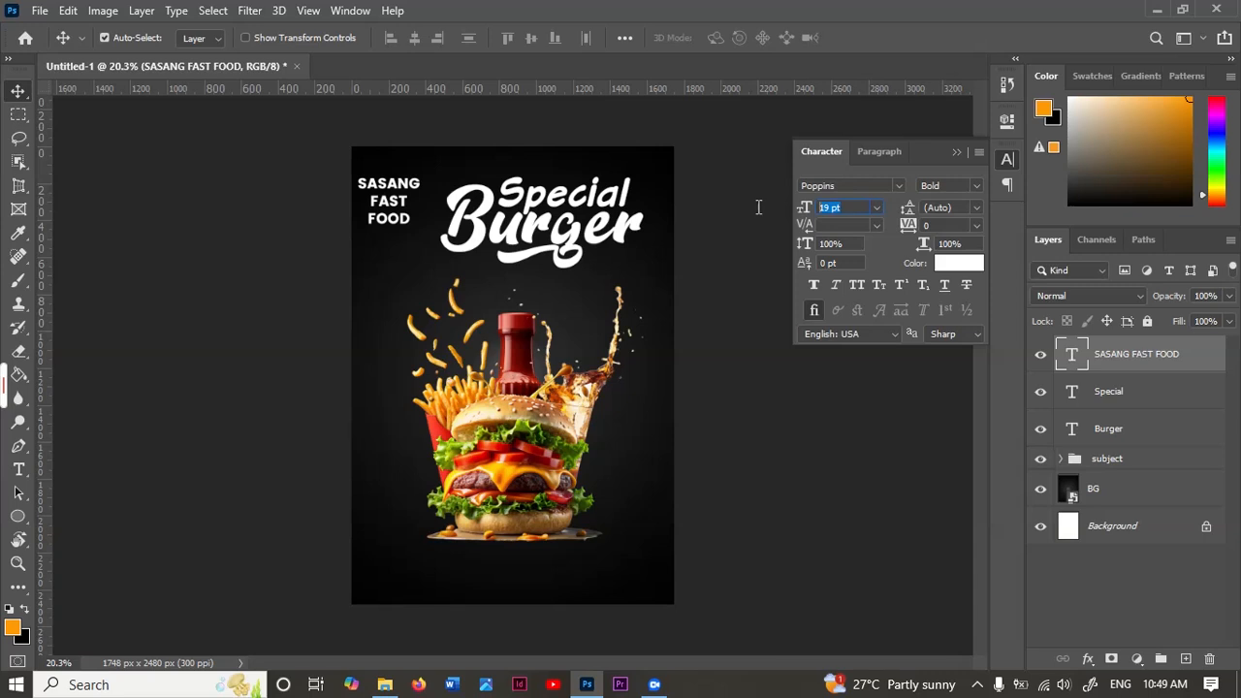
pyautogui.press('Return')
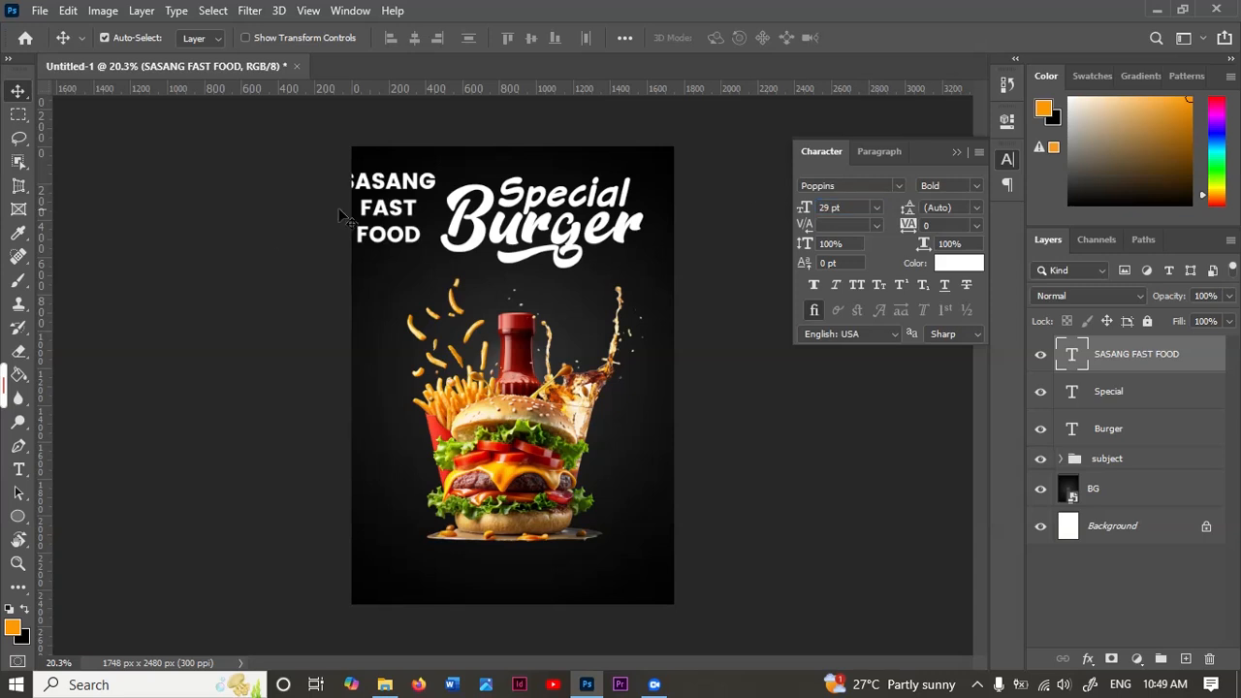
pyautogui.moveTo(396, 184); pyautogui.dragTo(412, 168)
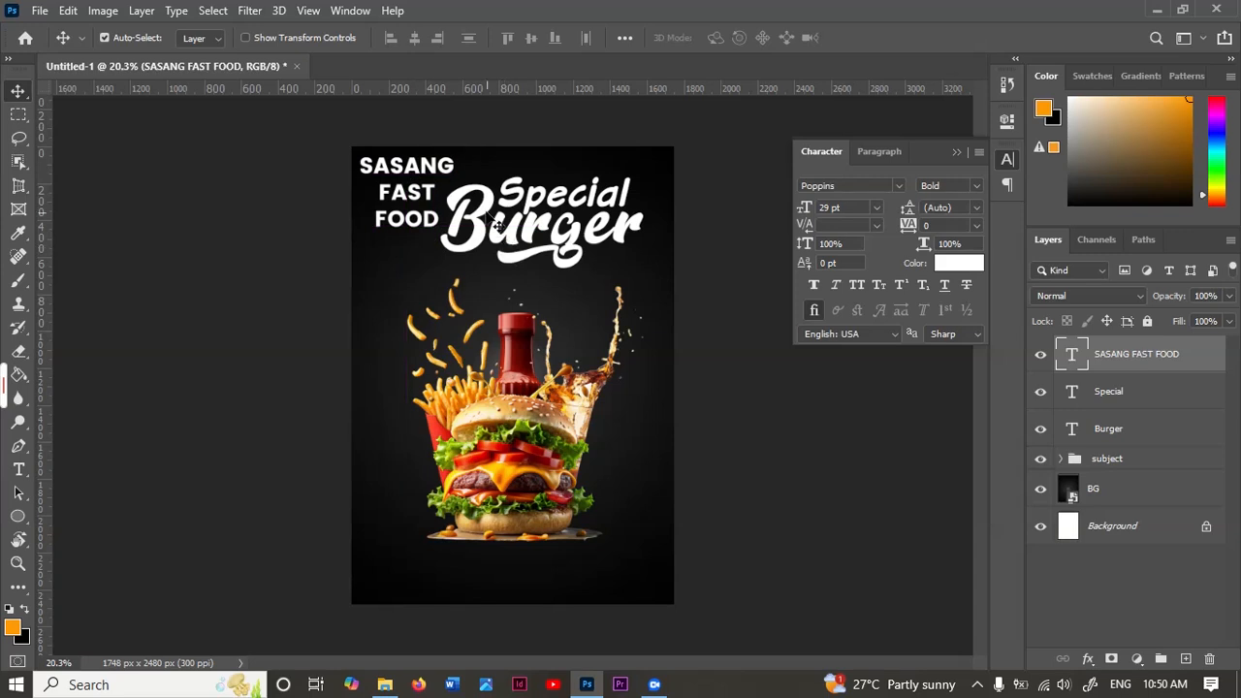
# Step: Move "Burger" and "Special" slightly down and left, nudging "Special" to sit tightly above "Burger"
pyautogui.moveTo(468, 205); pyautogui.dragTo(522, 217)
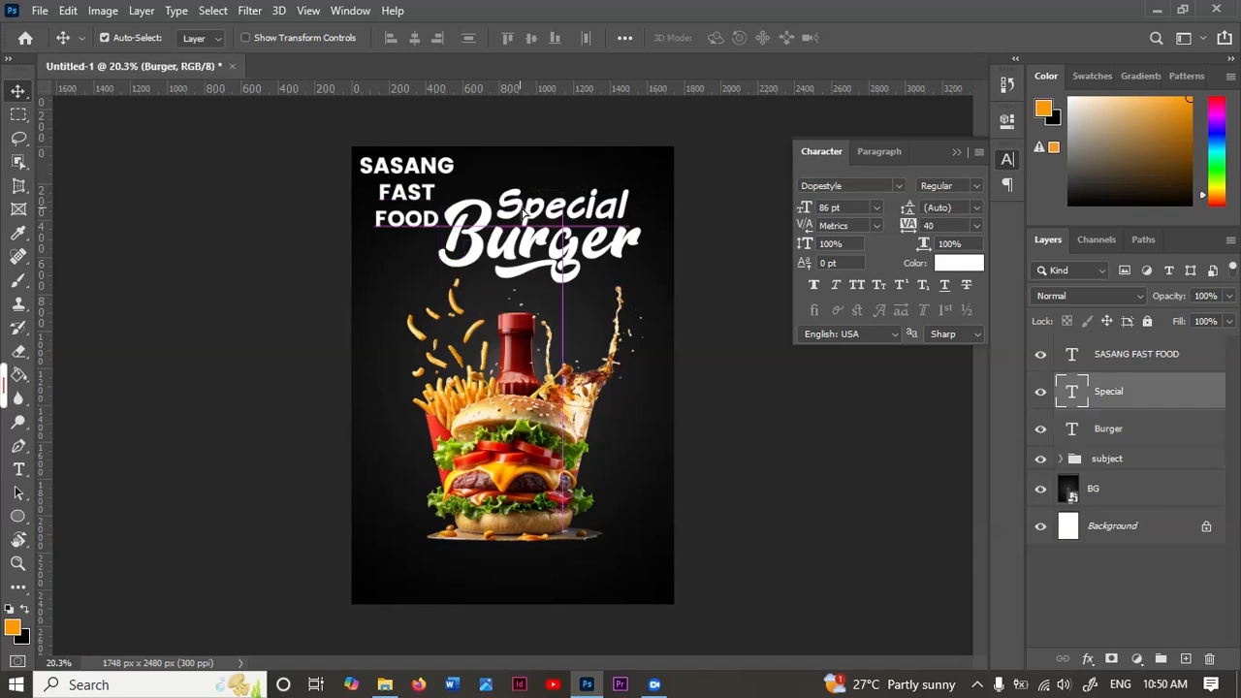
pyautogui.hotkey('shift', 'Left')
pyautogui.hotkey('shift', 'Down')
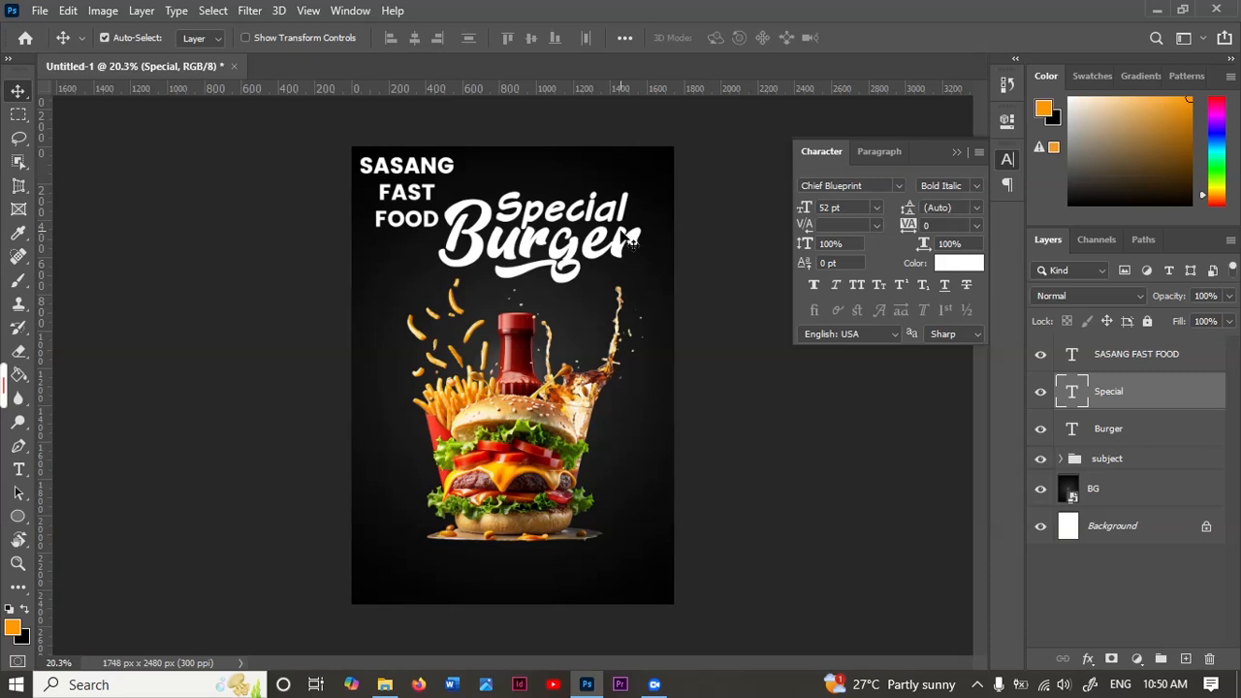
pyautogui.hotkey('shift', 'Down')
# Step: Set the colour of the "Special" text to orange FD9903
pyautogui.click(963, 267)
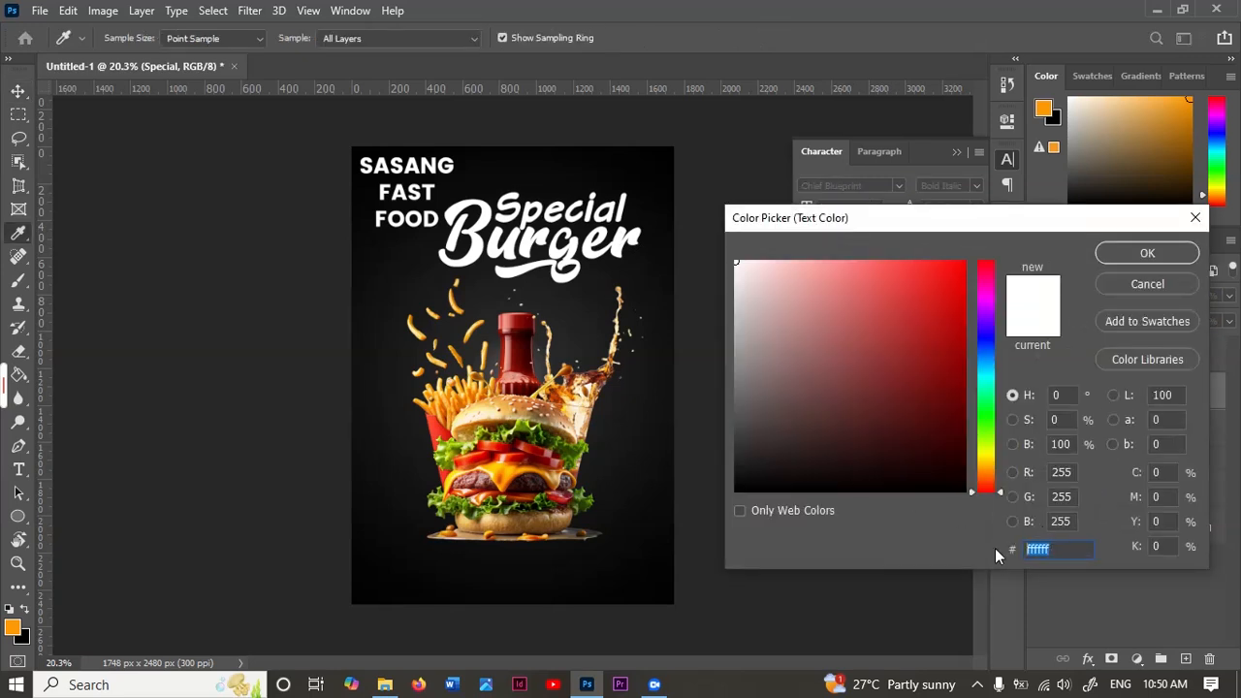
pyautogui.write('FD9903')
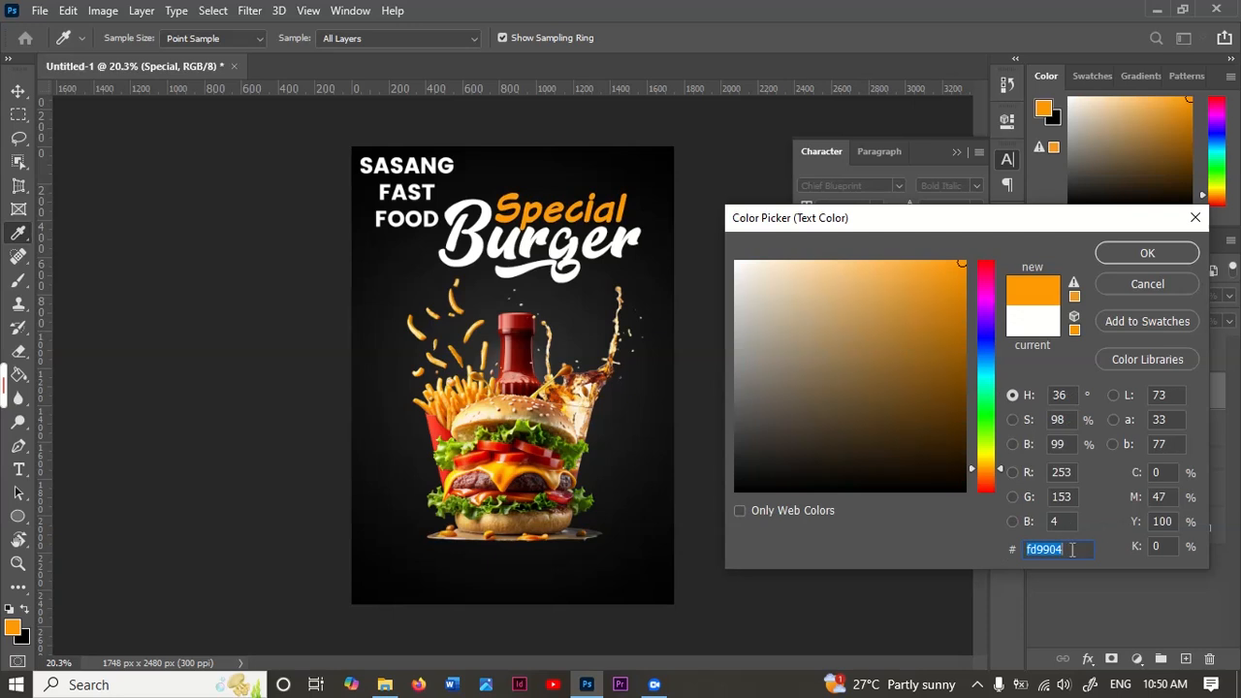
pyautogui.write('fd9903')
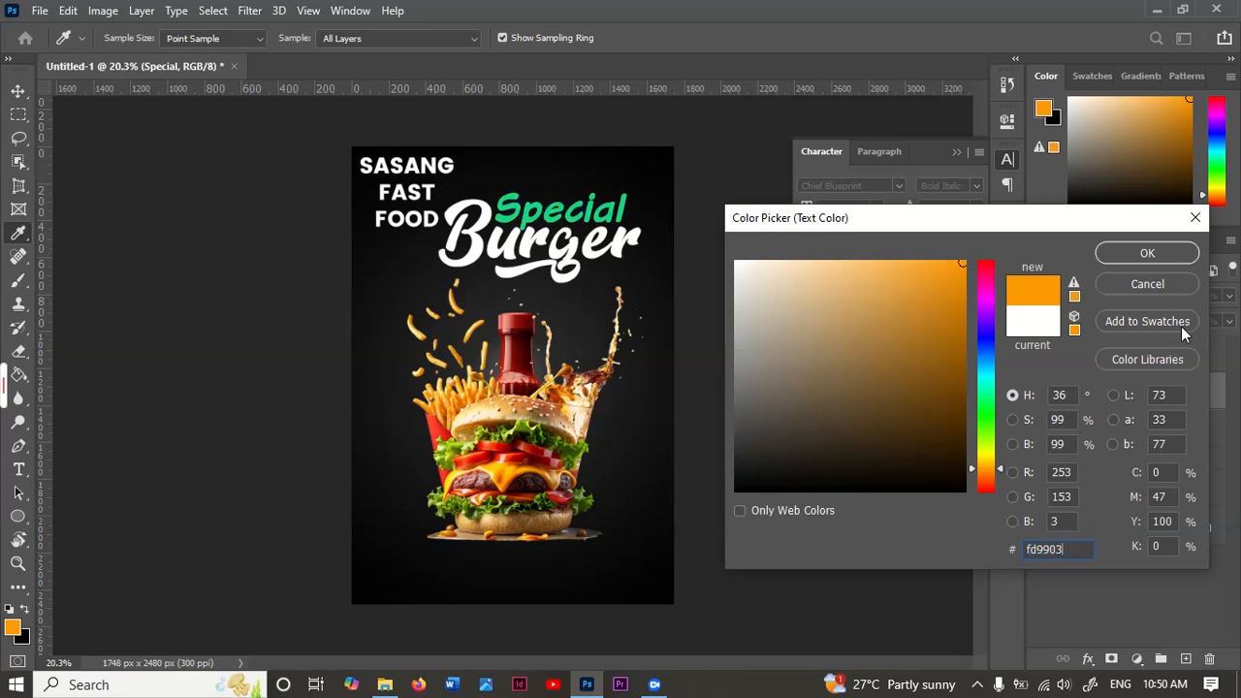
pyautogui.click(1147, 253)
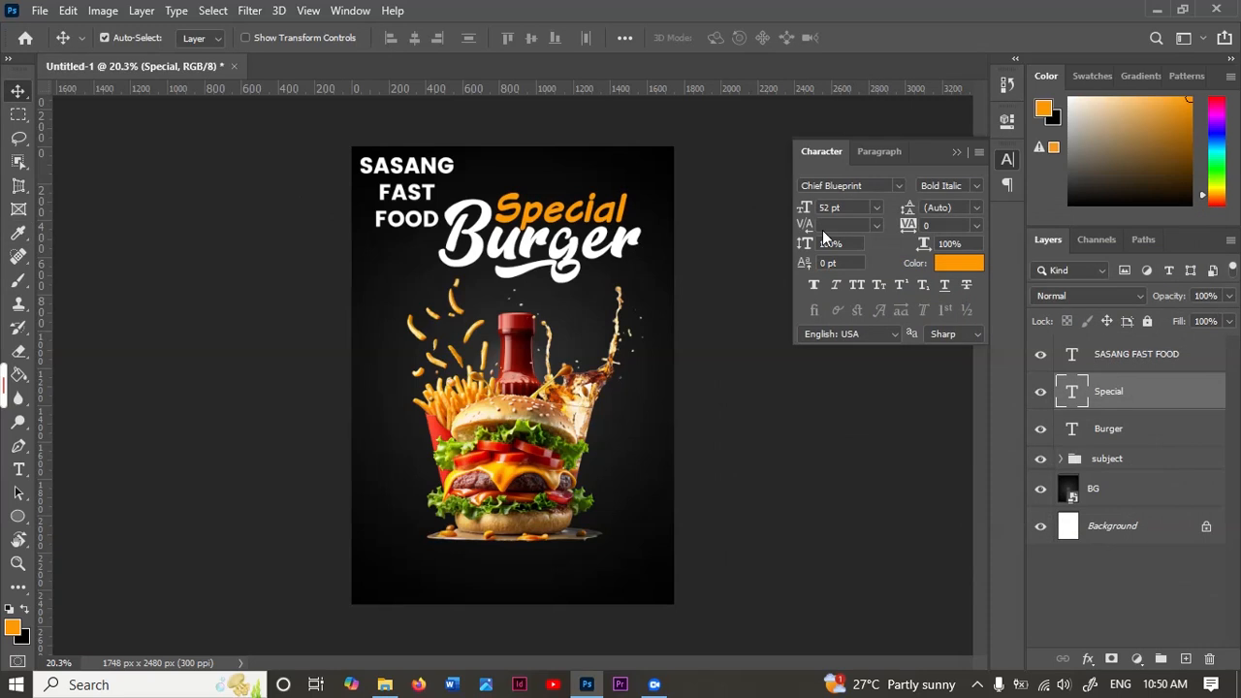
# Step: Recolour the "SASANG FAST FOOD" text with the same orange, FD9903
pyautogui.click(415, 172)
pyautogui.click(963, 264)
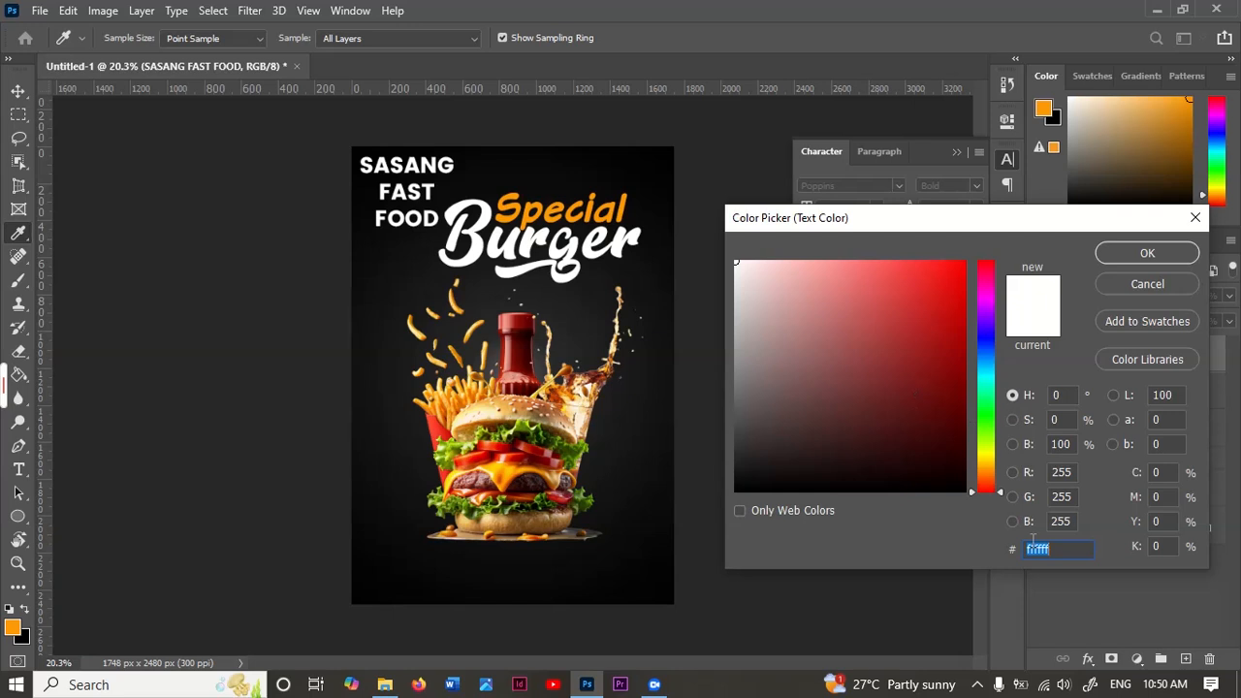
pyautogui.write('FD9903')
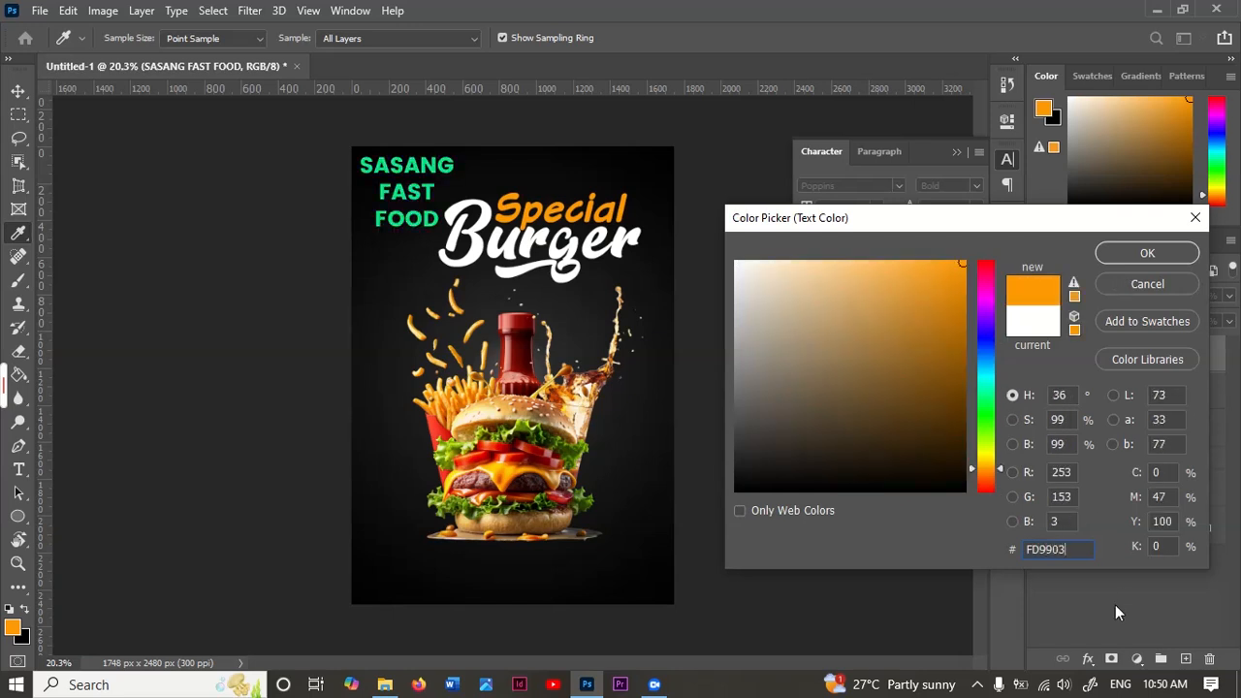
pyautogui.moveTo(1075, 556); pyautogui.dragTo(993, 572)
pyautogui.click(1146, 254)
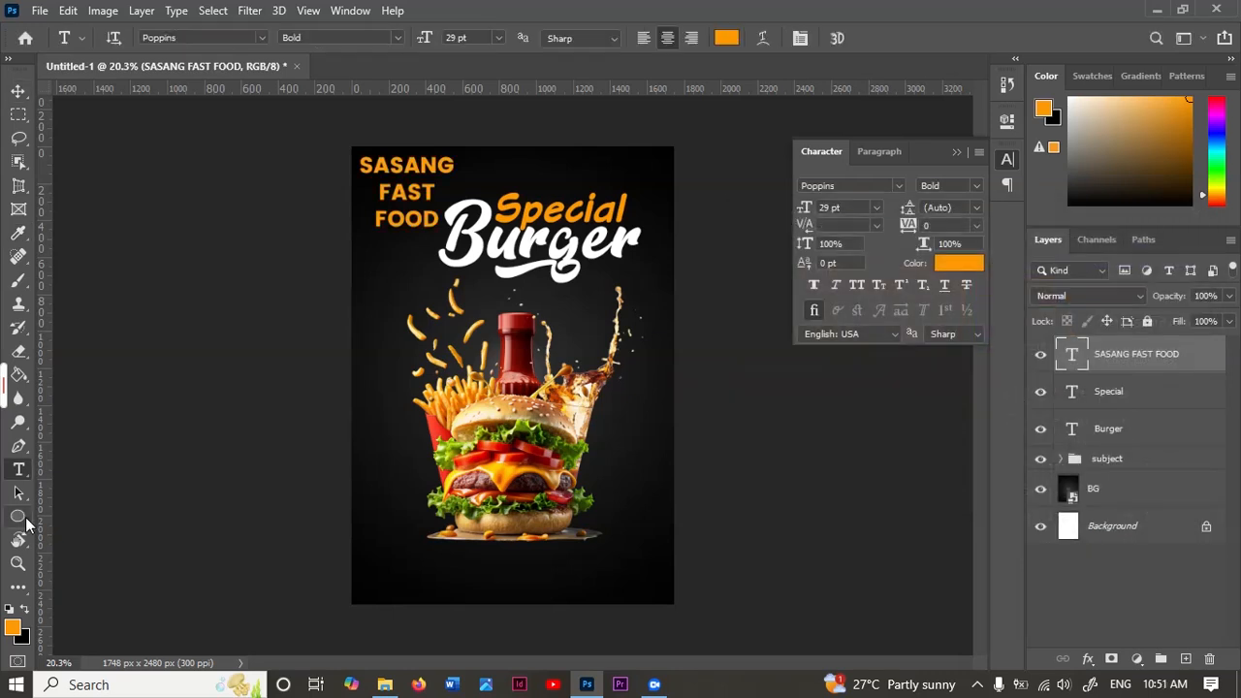
# Step: Draw a rectangle about 538 by 95 px near the poster's lower-left corner and round all its corners to 47.5 px
pyautogui.rightClick(27, 524)
pyautogui.click(97, 515)
pyautogui.keyDown('alt'); pyautogui.scroll(3, 394, 567); pyautogui.keyUp('alt')
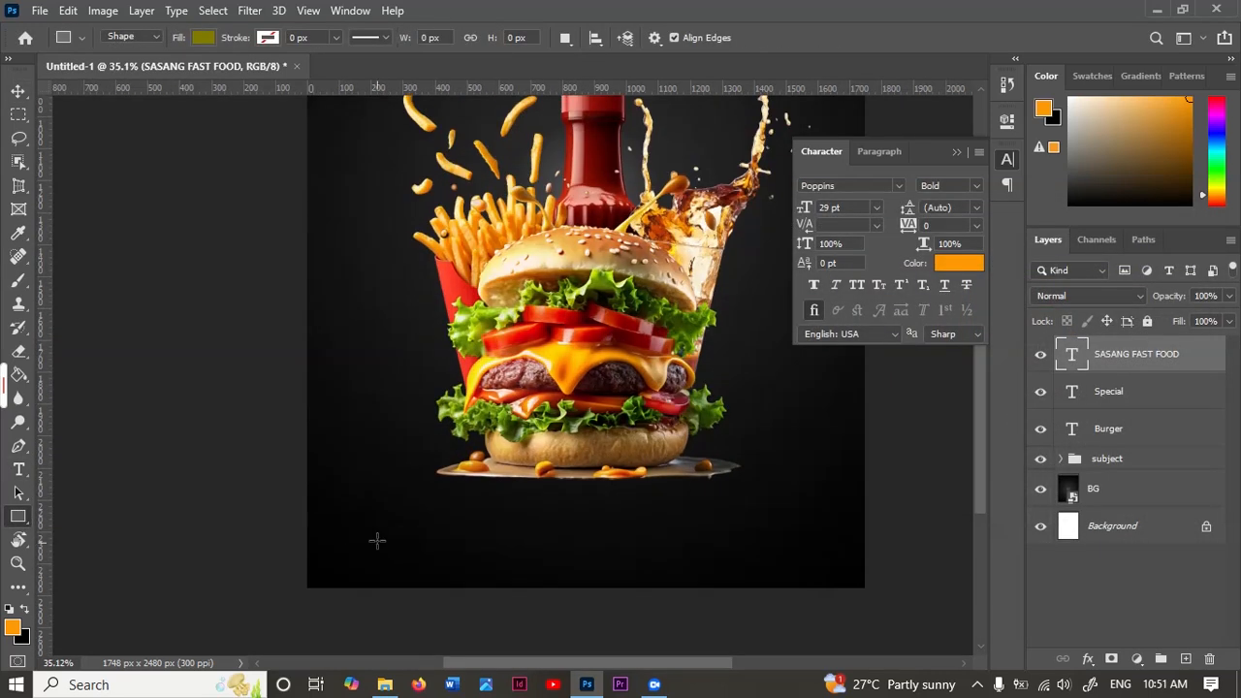
pyautogui.moveTo(358, 536); pyautogui.dragTo(530, 567)
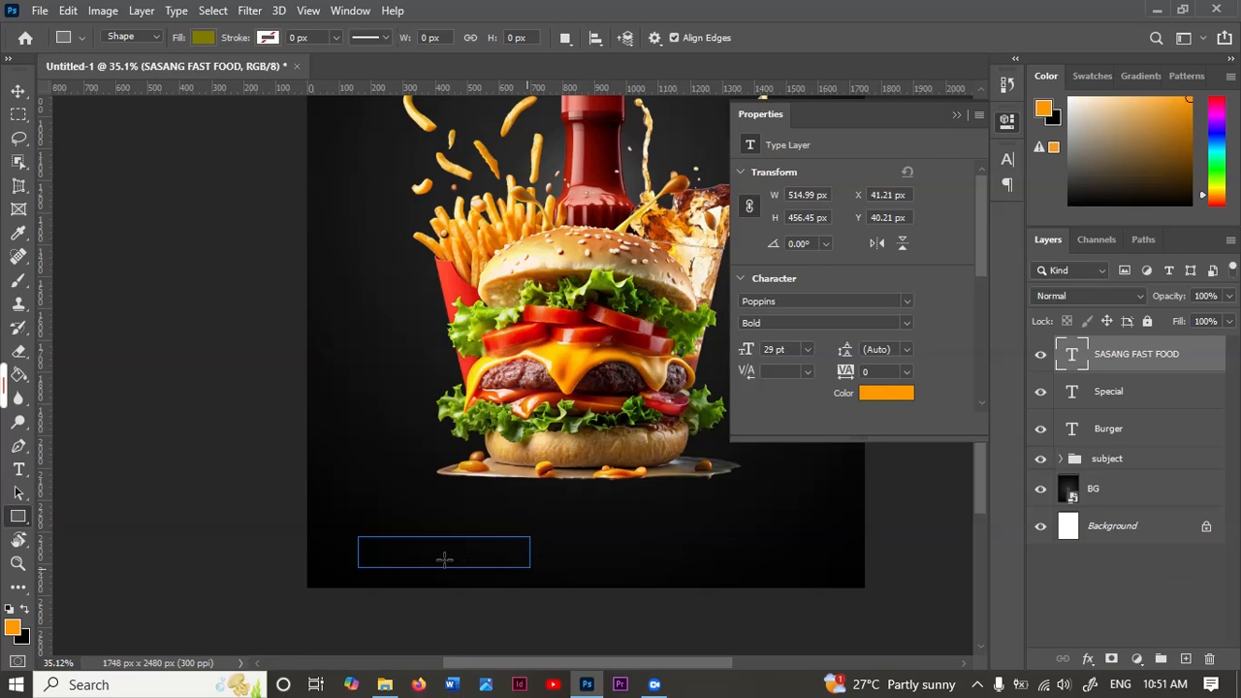
pyautogui.keyDown('alt'); pyautogui.scroll(3, 407, 582); pyautogui.keyUp('alt')
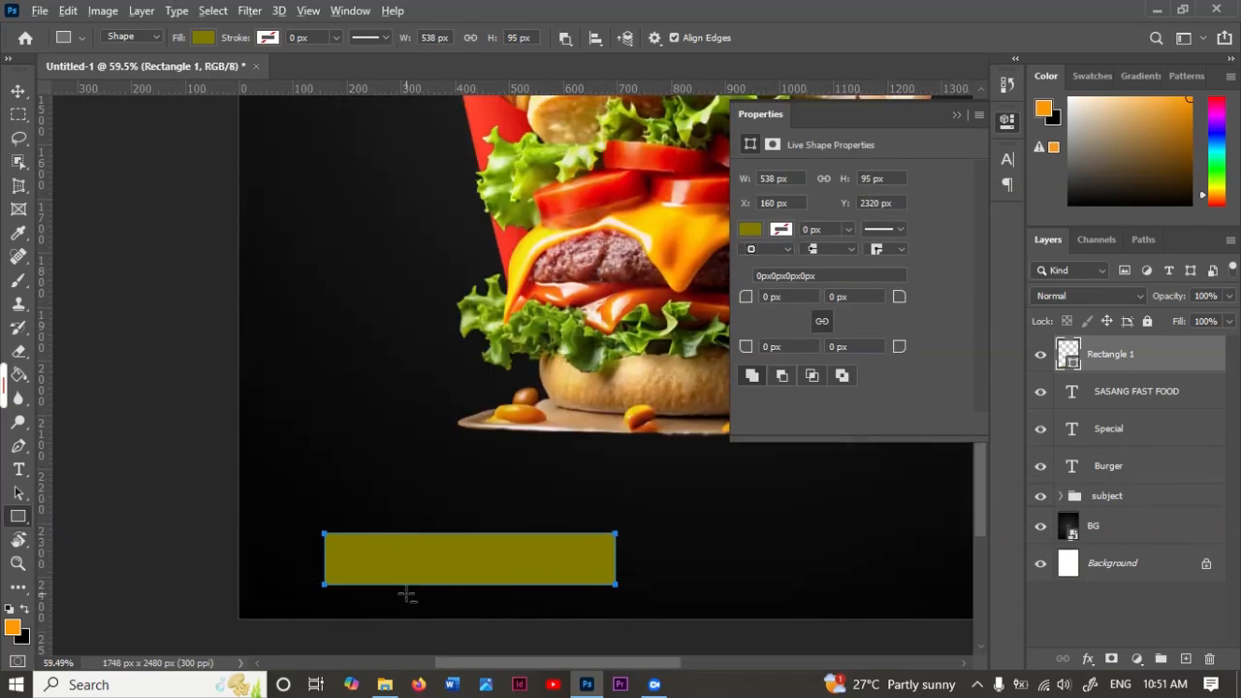
pyautogui.click(768, 297)
pyautogui.moveTo(747, 300); pyautogui.dragTo(803, 309)
pyautogui.click(821, 317)
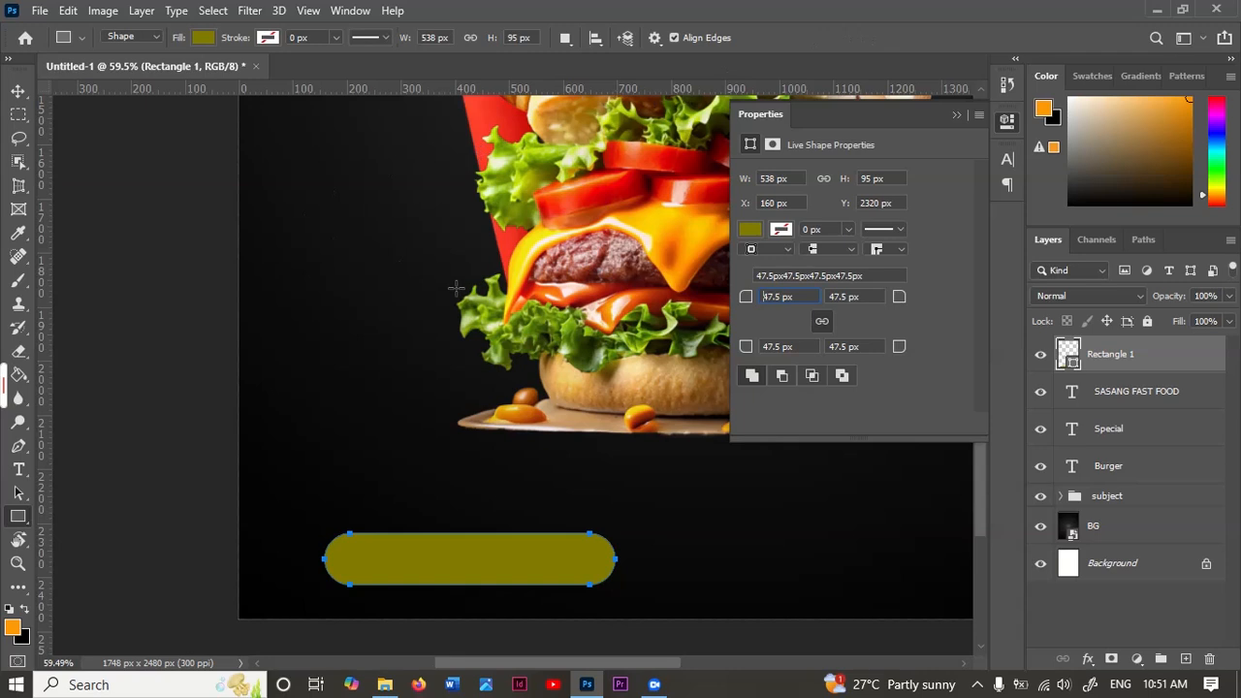
# Step: Fill the rounded rectangle with orange FD9903
pyautogui.click(750, 230)
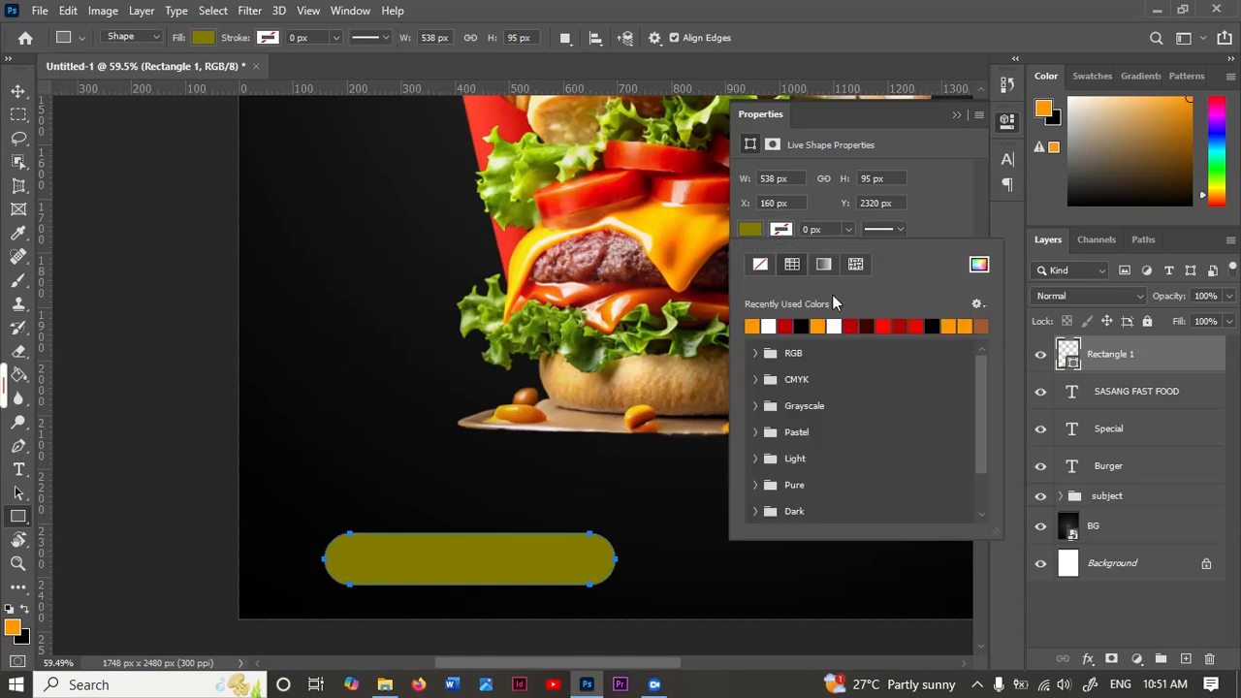
pyautogui.click(984, 266)
pyautogui.moveTo(1079, 553); pyautogui.dragTo(1008, 555)
pyautogui.write('fd9902')
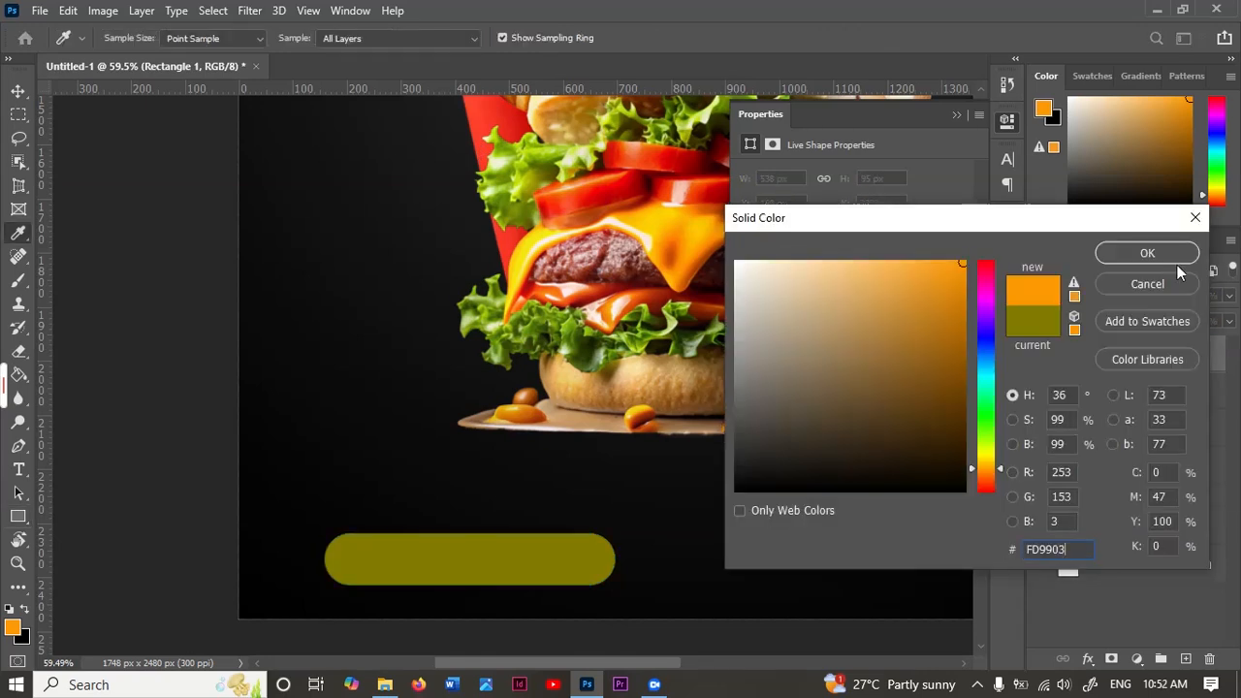
pyautogui.click(1144, 254)
# Step: Add the text "ORDER NOW" in Poppins Bold 29 pt beside the orange rounded rectangle
pyautogui.press('t')
pyautogui.click(760, 551)
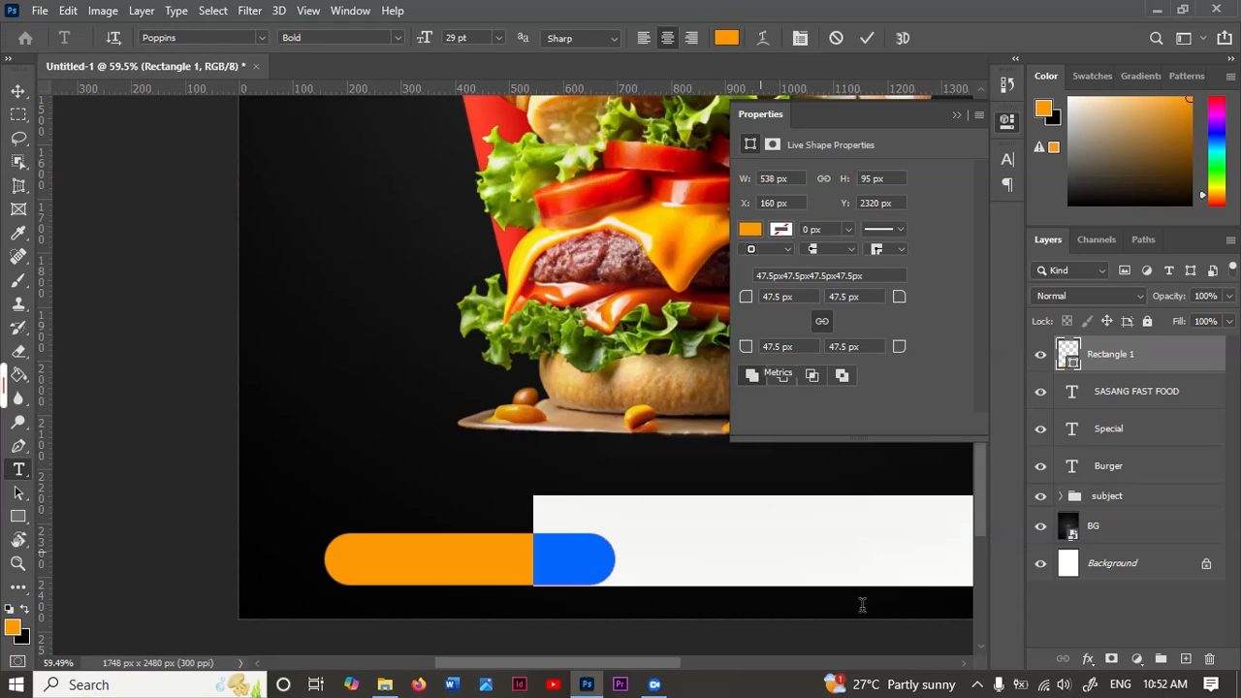
pyautogui.write('ORDER NOW')
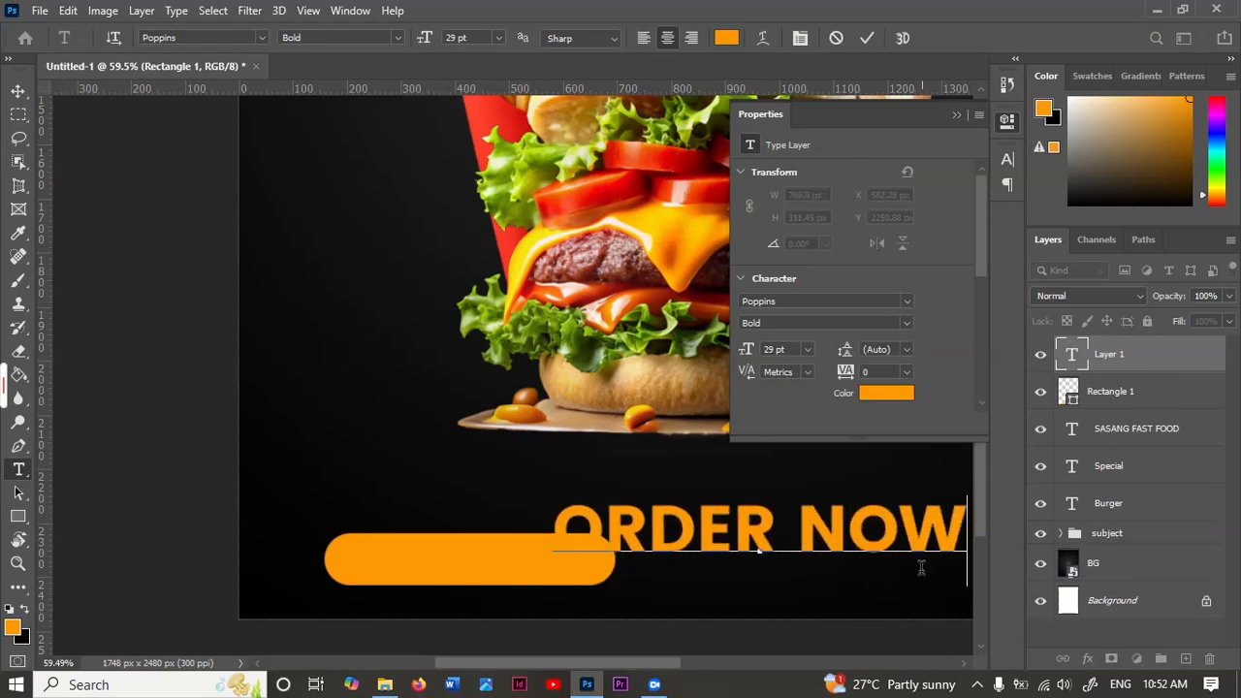
pyautogui.click(872, 43)
pyautogui.click(955, 114)
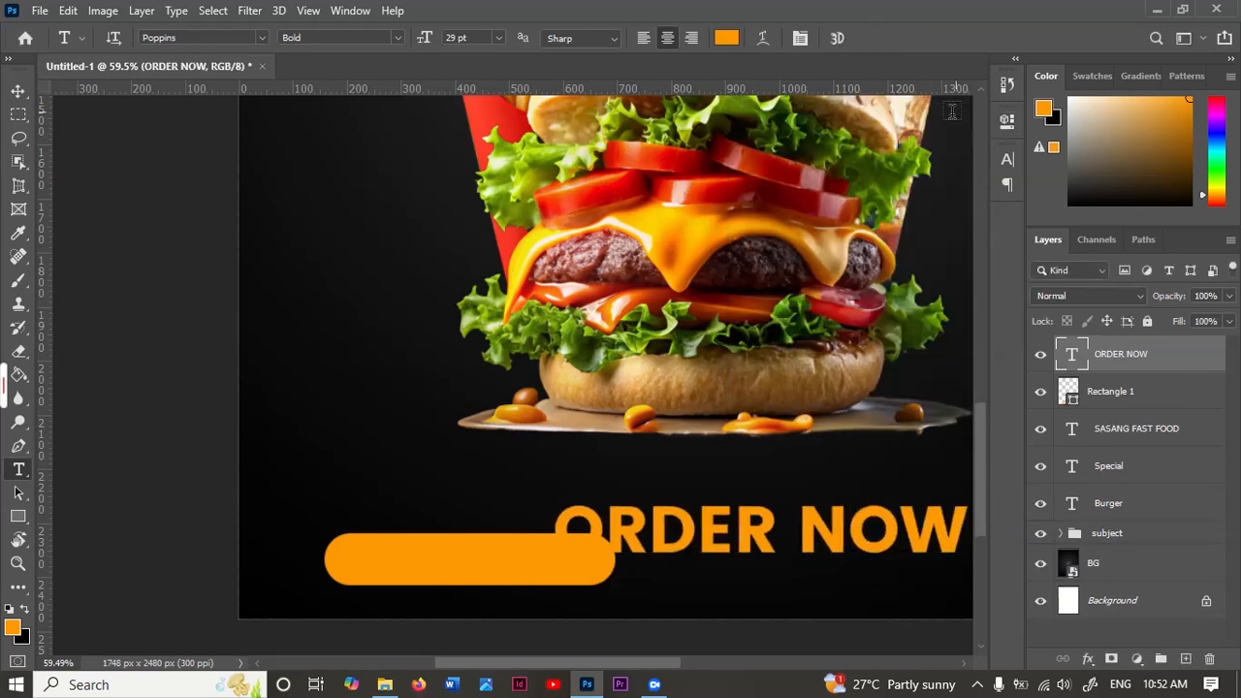
# Step: Move the "ORDER NOW" text onto the orange rounded rectangle and recolour it black
pyautogui.click(800, 37)
pyautogui.press('v')
pyautogui.moveTo(620, 552); pyautogui.dragTo(549, 563)
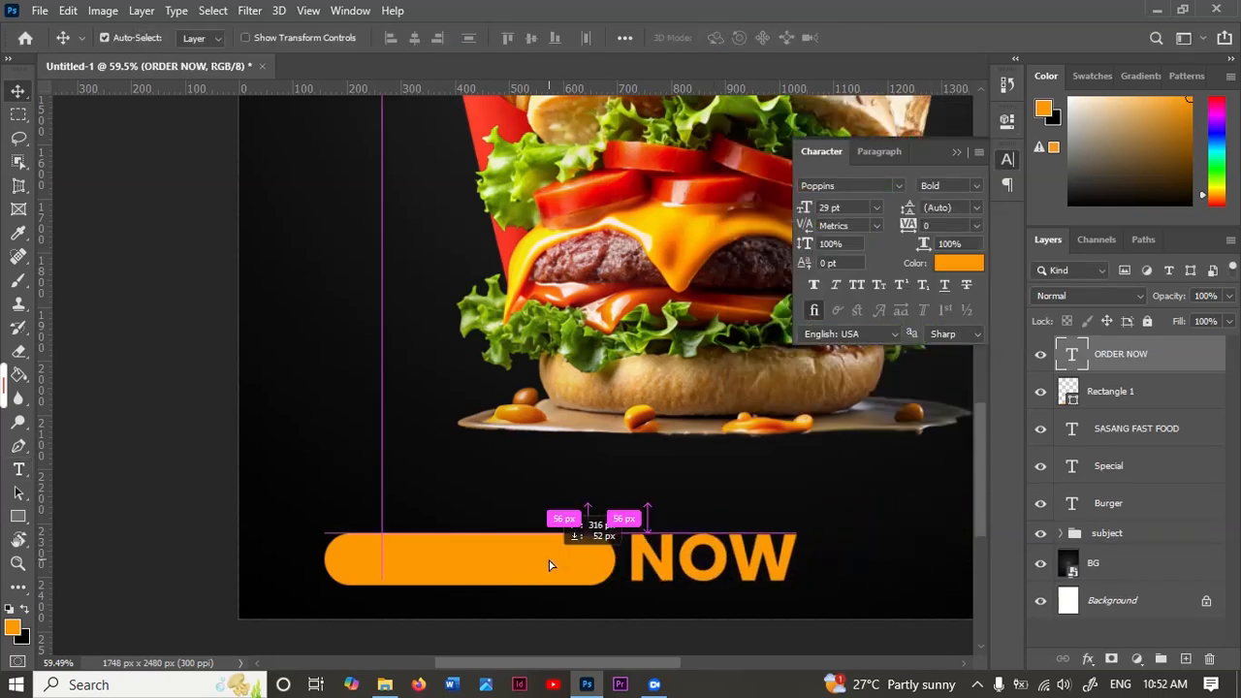
pyautogui.click(966, 260)
pyautogui.click(684, 514)
pyautogui.click(1141, 250)
pyautogui.moveTo(699, 555); pyautogui.dragTo(664, 553)
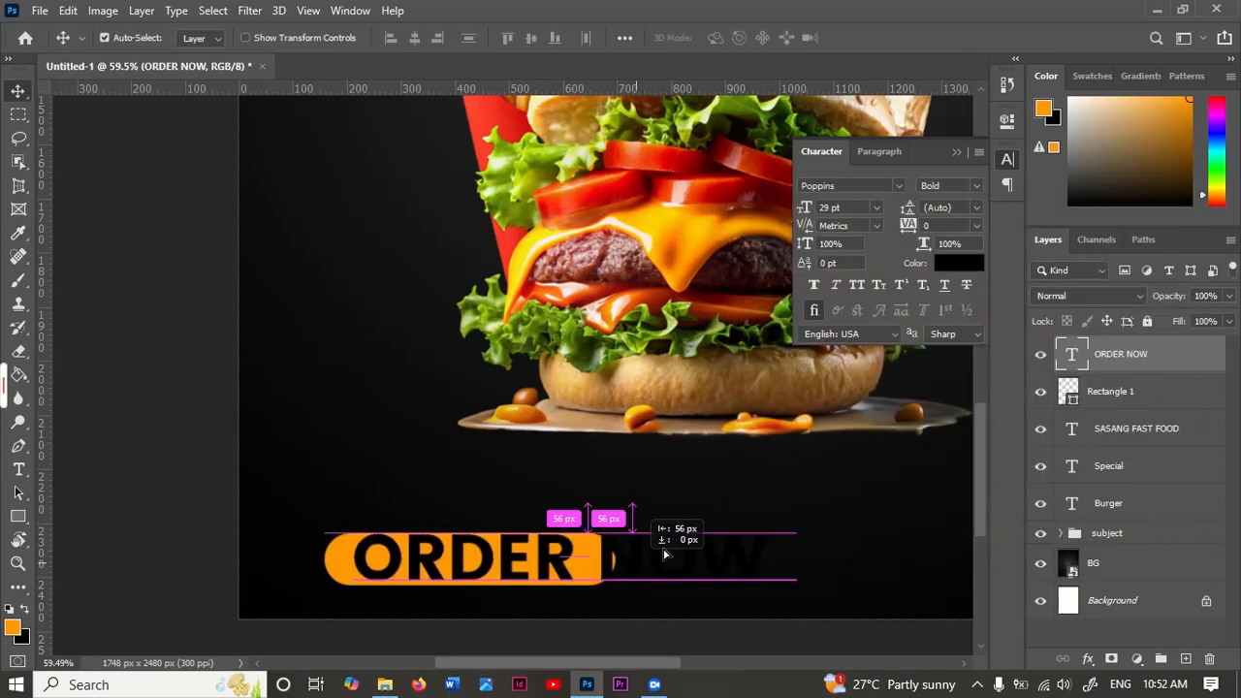
# Step: Scale "ORDER NOW" down to fit inside the orange rounded rectangle and set its size to 19 pt
pyautogui.hotkey('ctrl', 't')
pyautogui.moveTo(764, 526); pyautogui.dragTo(540, 572)
pyautogui.click(901, 38)
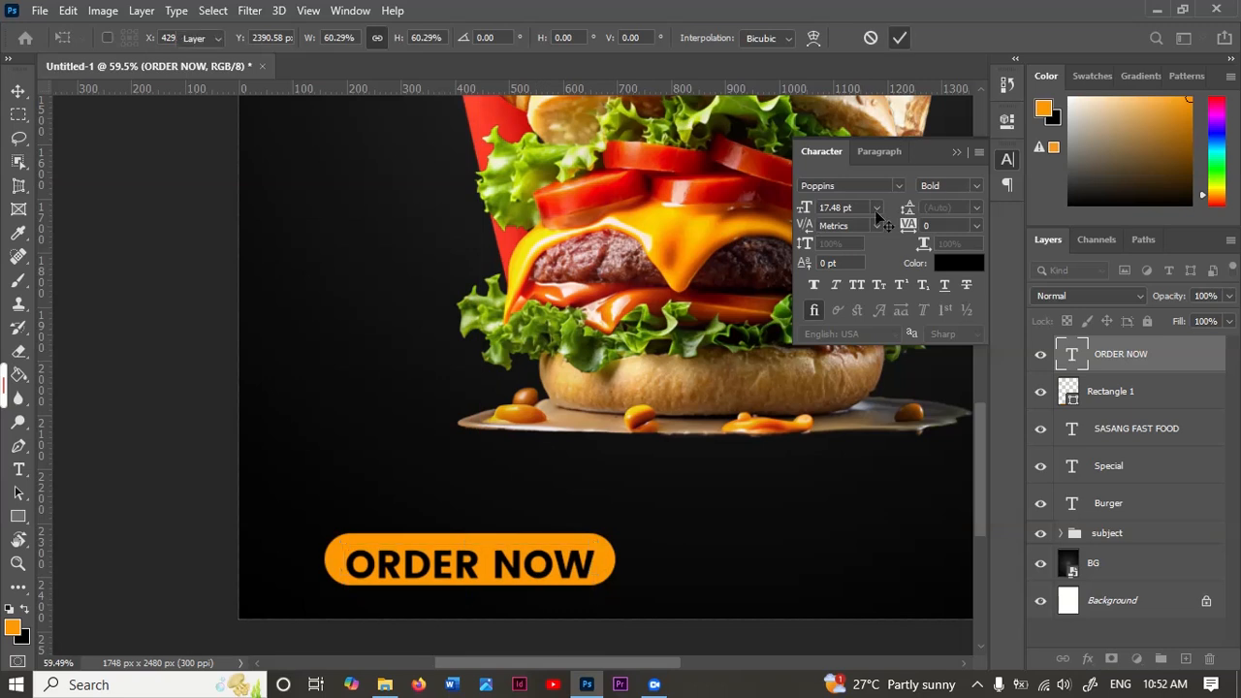
pyautogui.click(805, 209)
pyautogui.write('19')
pyautogui.press('Return')
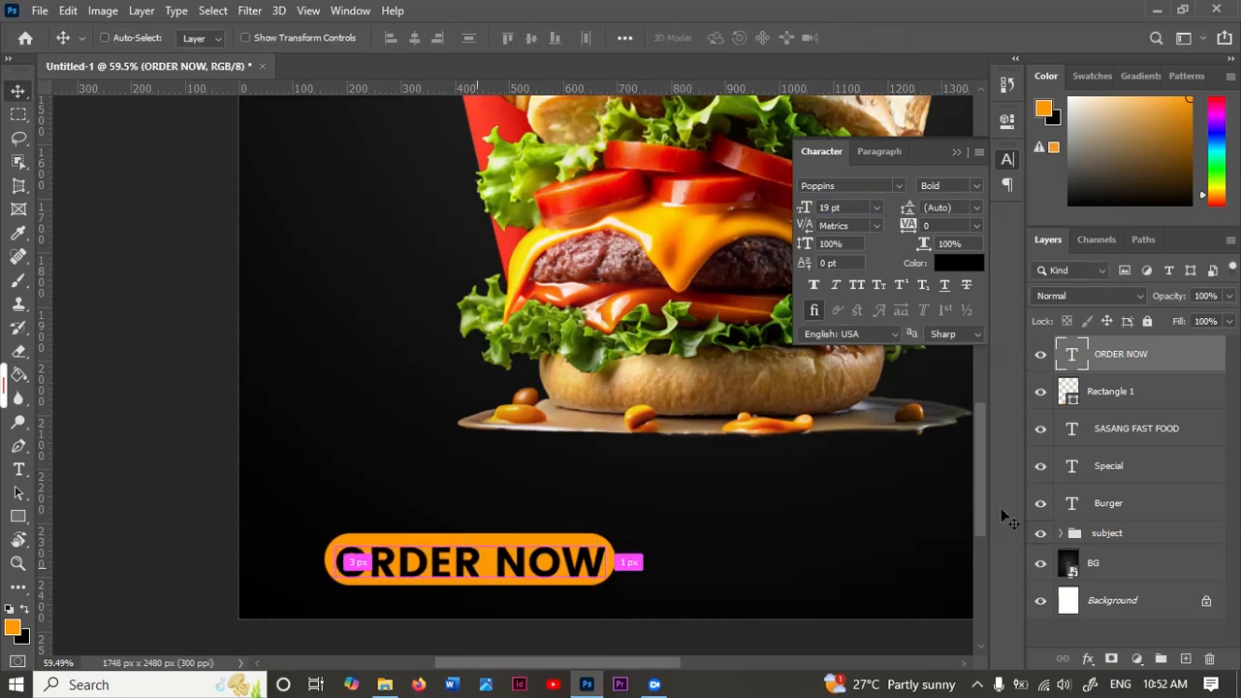
# Step: Reduce the orange rounded rectangle's height to about 75% and nudge it up and right to centre it behind "ORDER NOW"
pyautogui.click(1159, 402)
pyautogui.hotkey('ctrl', 't')
pyautogui.moveTo(469, 533); pyautogui.dragTo(470, 545)
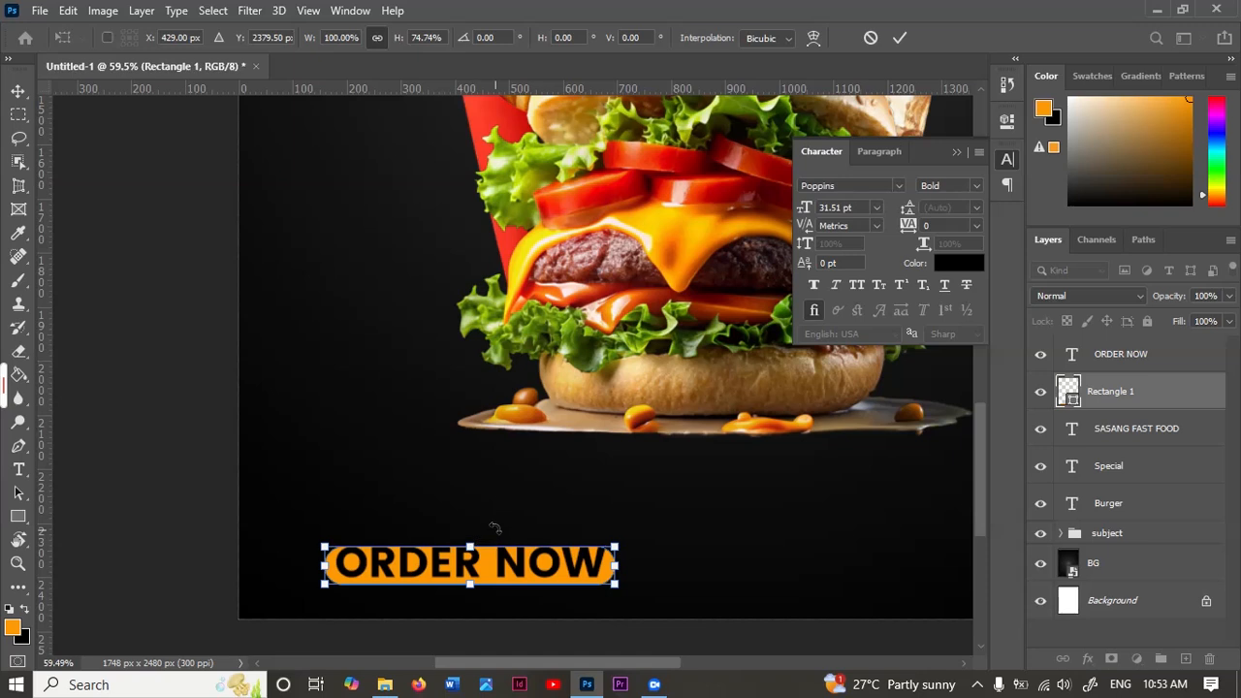
pyautogui.press('Up')
pyautogui.press('Up')
pyautogui.press('Up')
pyautogui.press('Right')
pyautogui.press('Right')
pyautogui.press('Right')
pyautogui.press('Right')
pyautogui.press('Up')
pyautogui.press('Up')
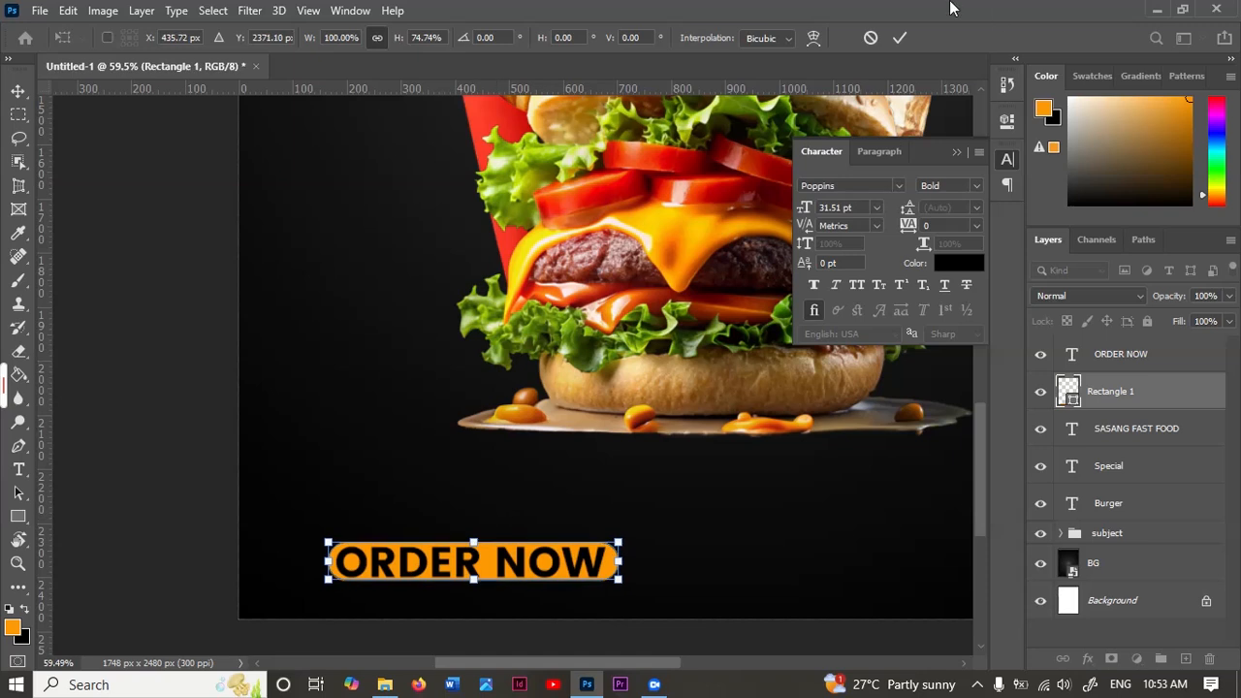
pyautogui.click(901, 39)
# Step: Add a two-line text in the poster's lower-right area with "Contact us" and the contact phone number
pyautogui.scroll(-3, 501, 571)
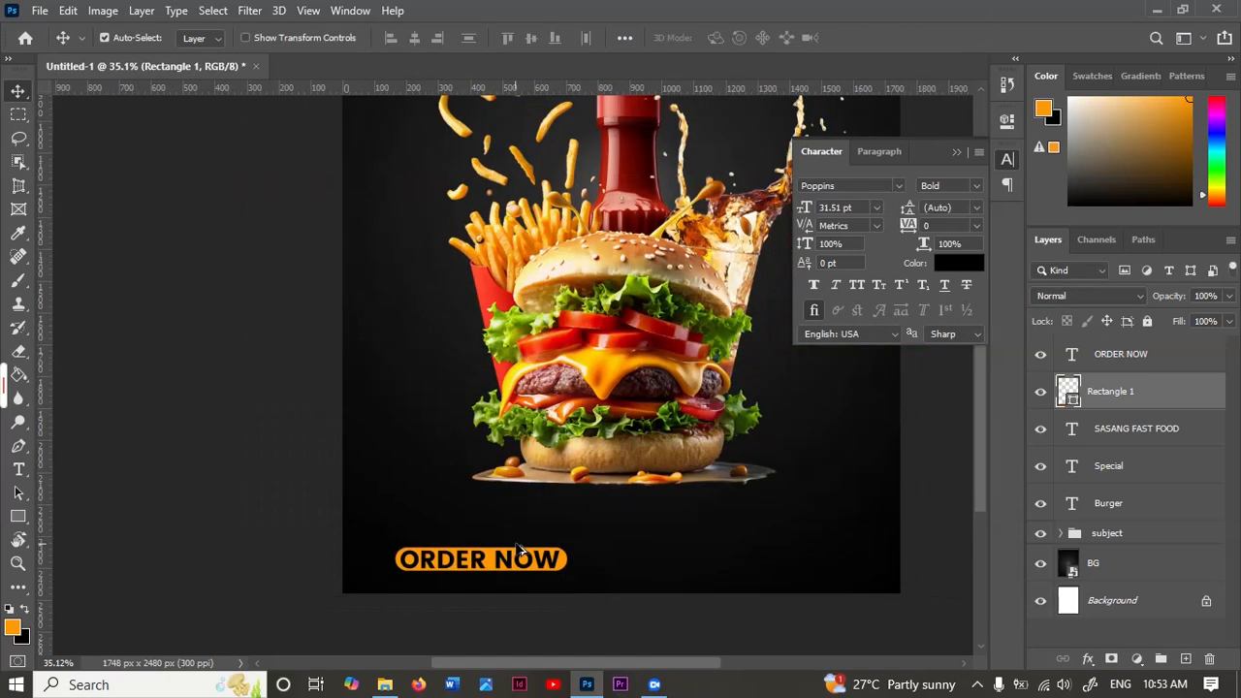
pyautogui.scroll(-3, 532, 505)
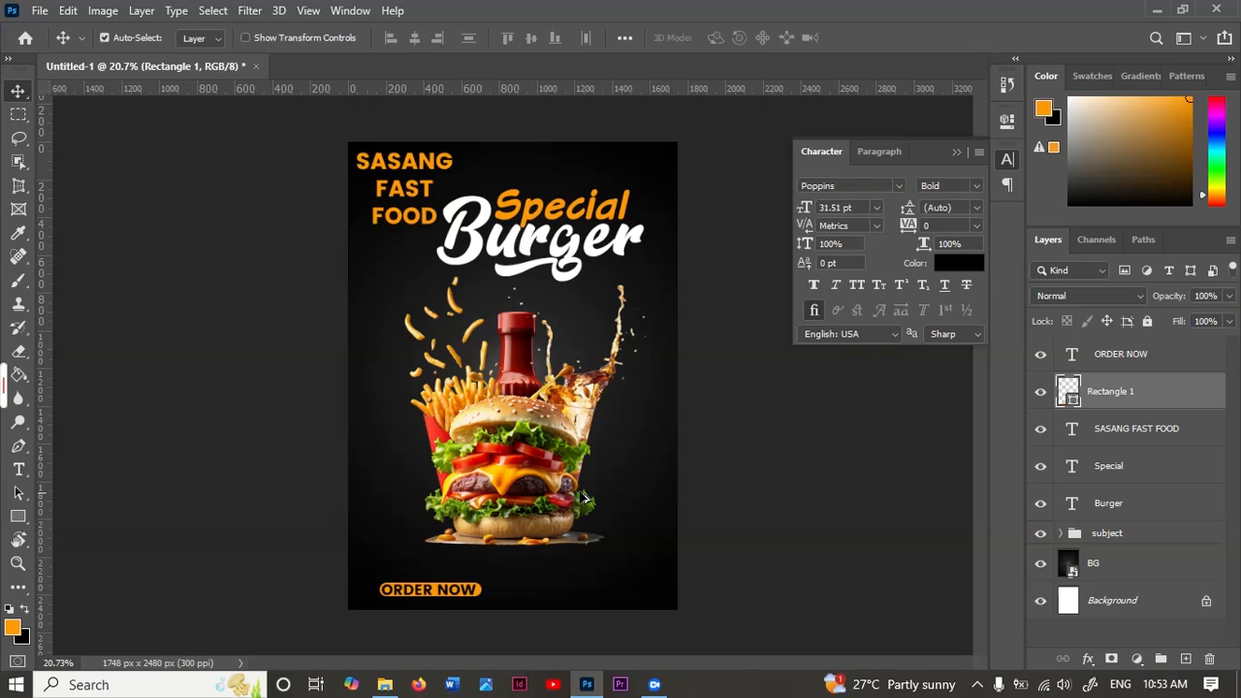
pyautogui.click(19, 470)
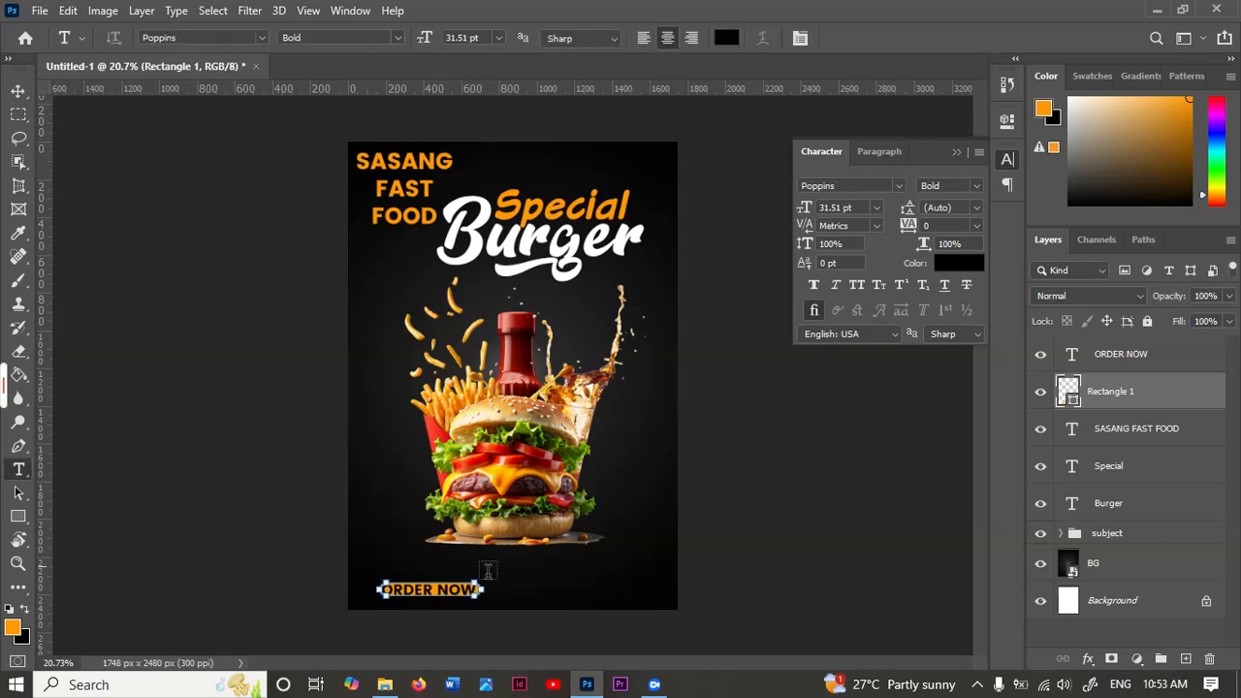
pyautogui.click(580, 572)
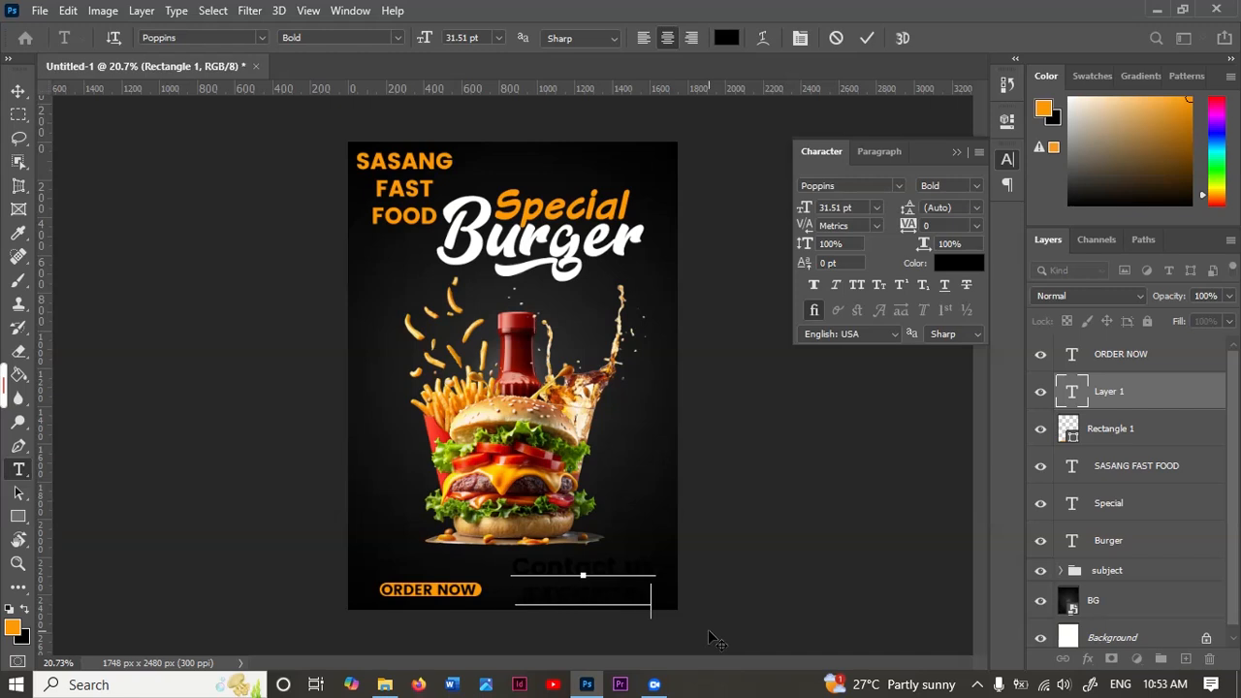
pyautogui.click(867, 38)
pyautogui.click(19, 92)
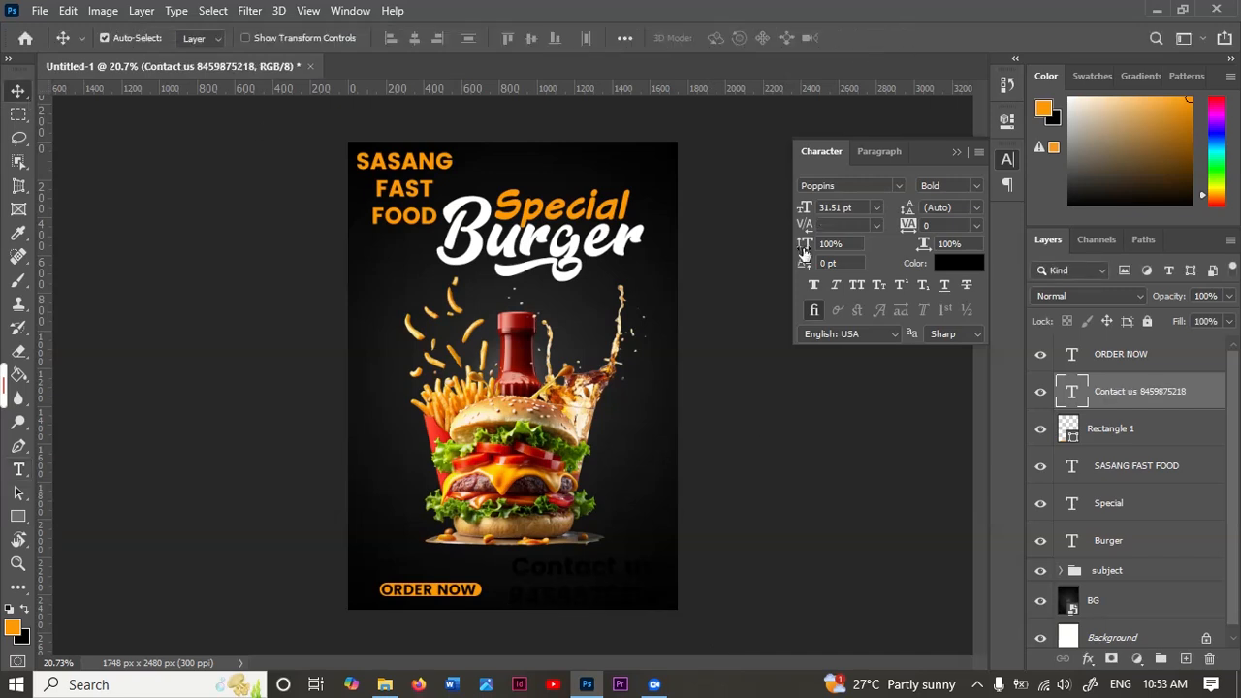
# Step: Set the contact text's colour to orange FD9903 and its size to 18 pt
pyautogui.click(959, 262)
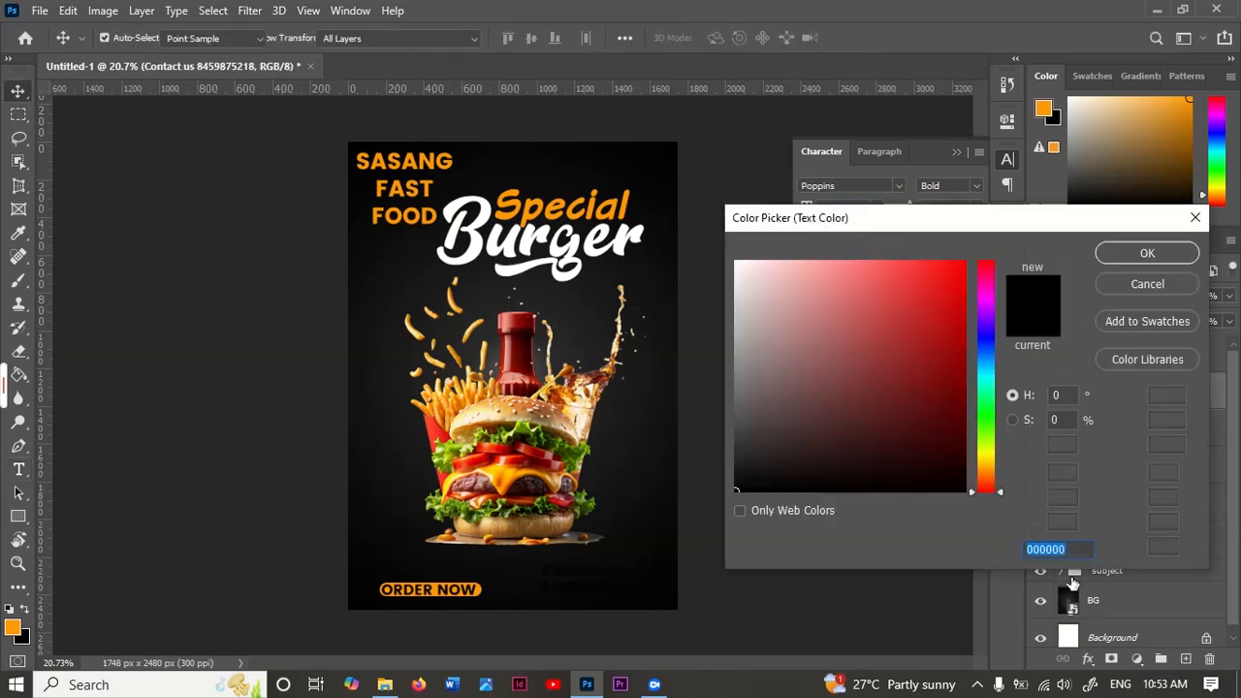
pyautogui.write('fd9902')
pyautogui.click(1148, 253)
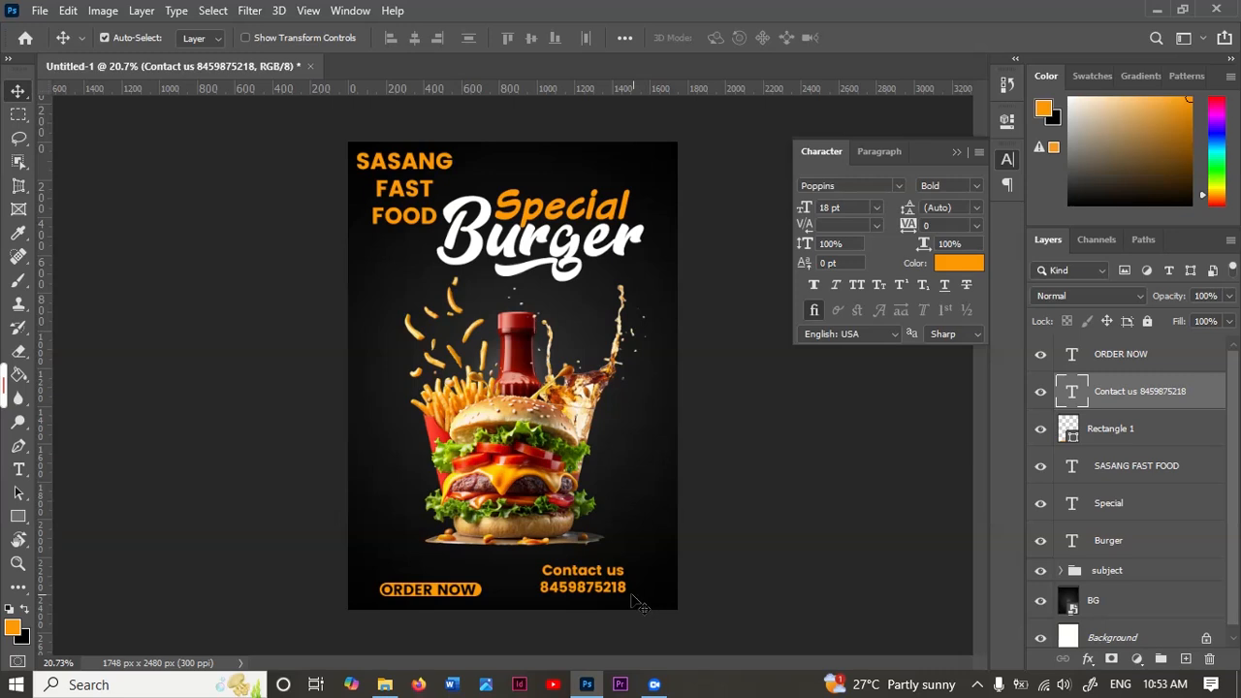
# Step: Move the contact text closer to the poster's lower-right corner and change its font style to Poppins Regular
pyautogui.scroll(1, 635, 576)
pyautogui.click(977, 186)
pyautogui.click(936, 229)
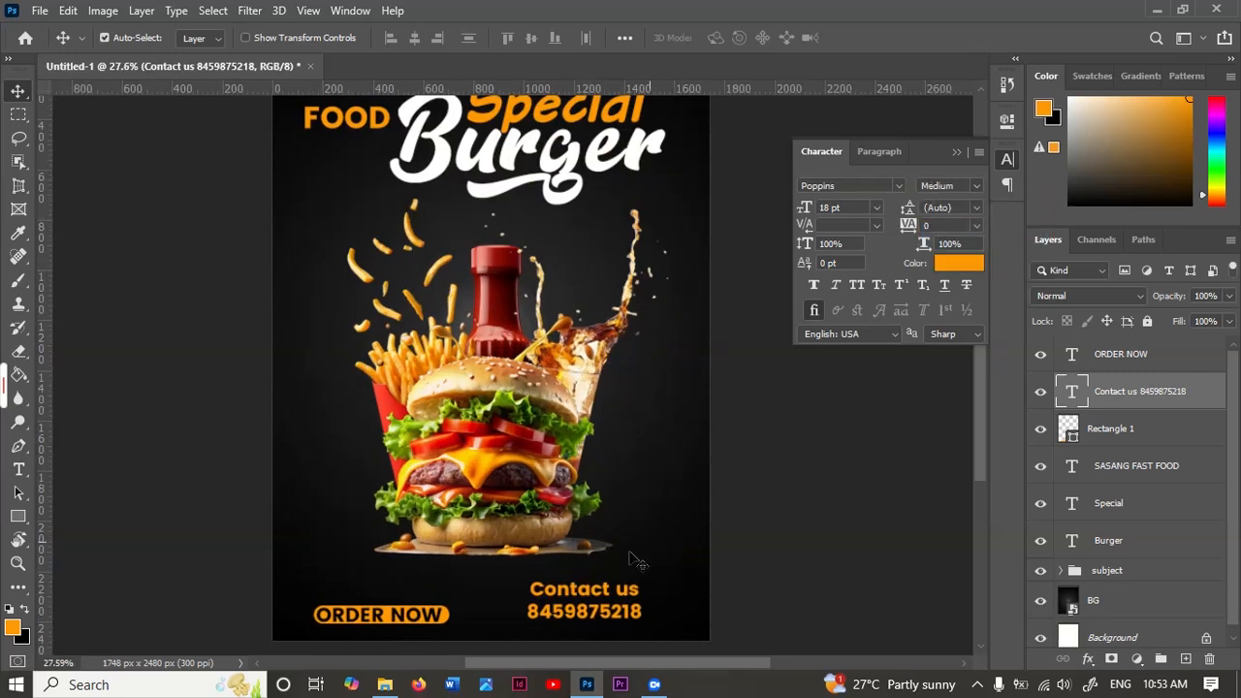
pyautogui.moveTo(580, 600); pyautogui.dragTo(630, 599)
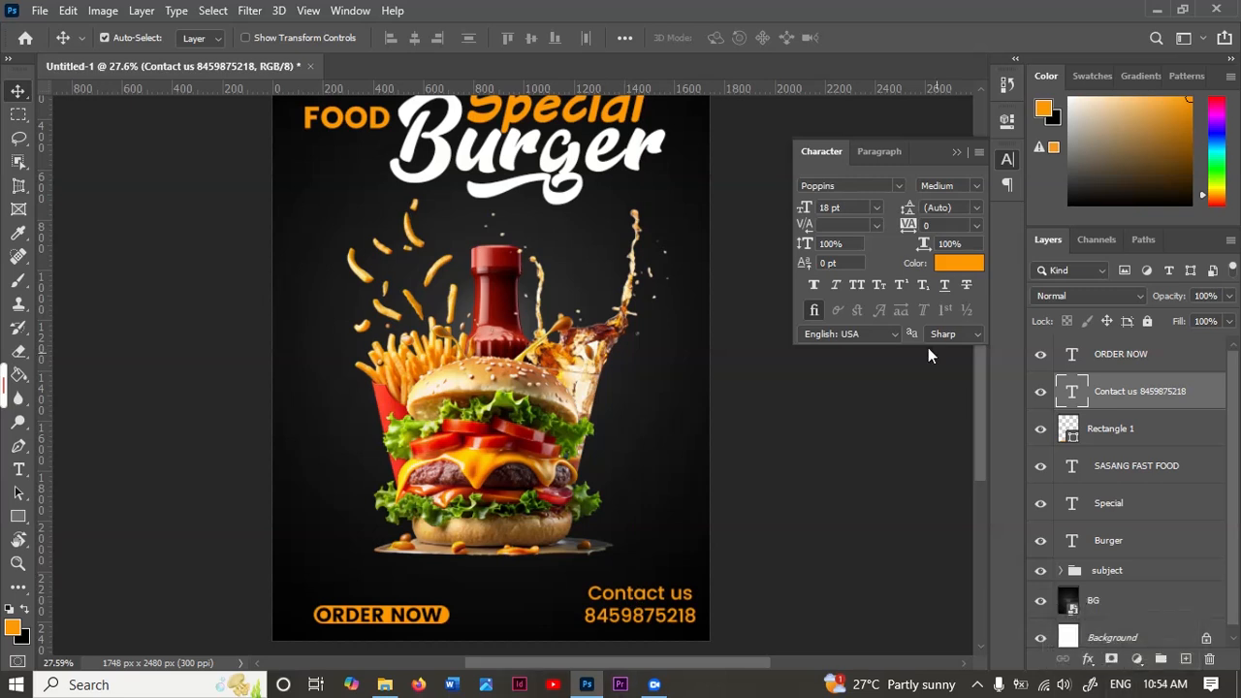
pyautogui.click(955, 186)
pyautogui.click(972, 212)
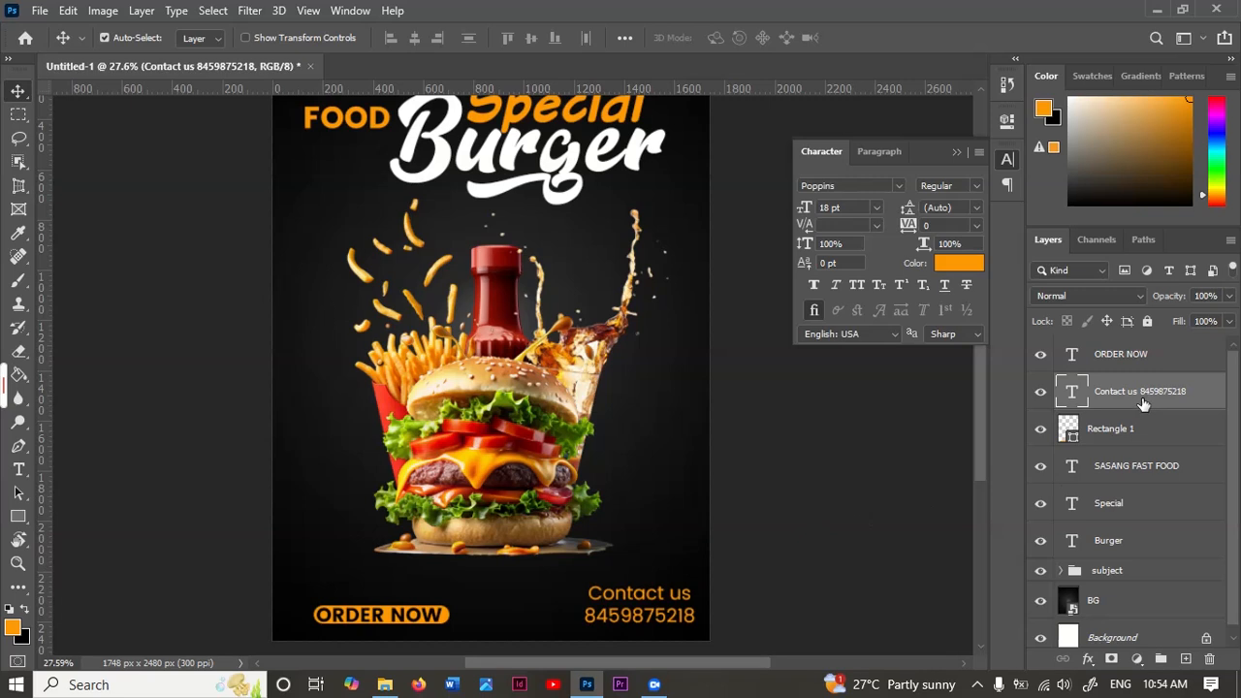
# Step: Place the "ORDER NOW" layer directly above its orange rectangle's layer and nudge both up about 29 px
pyautogui.moveTo(1149, 360); pyautogui.dragTo(1150, 405)
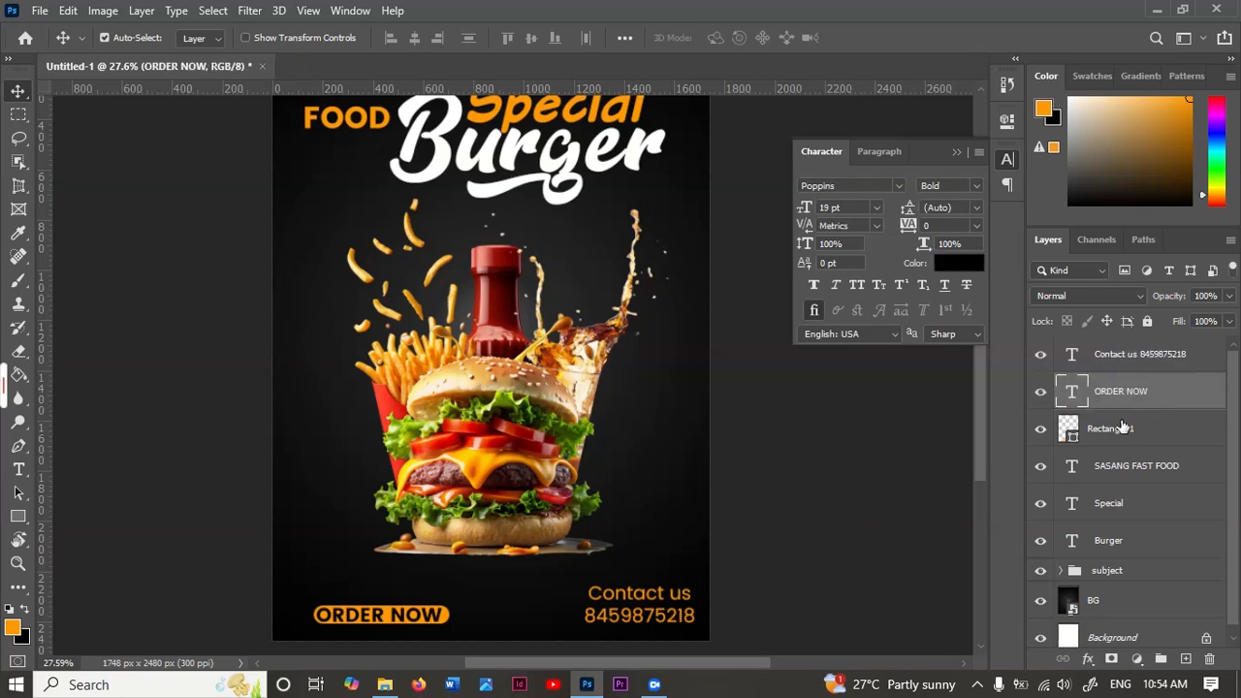
pyautogui.keyDown('shift'); pyautogui.click(1110, 429); pyautogui.keyUp('shift')
pyautogui.hotkey('ctrl', 't')
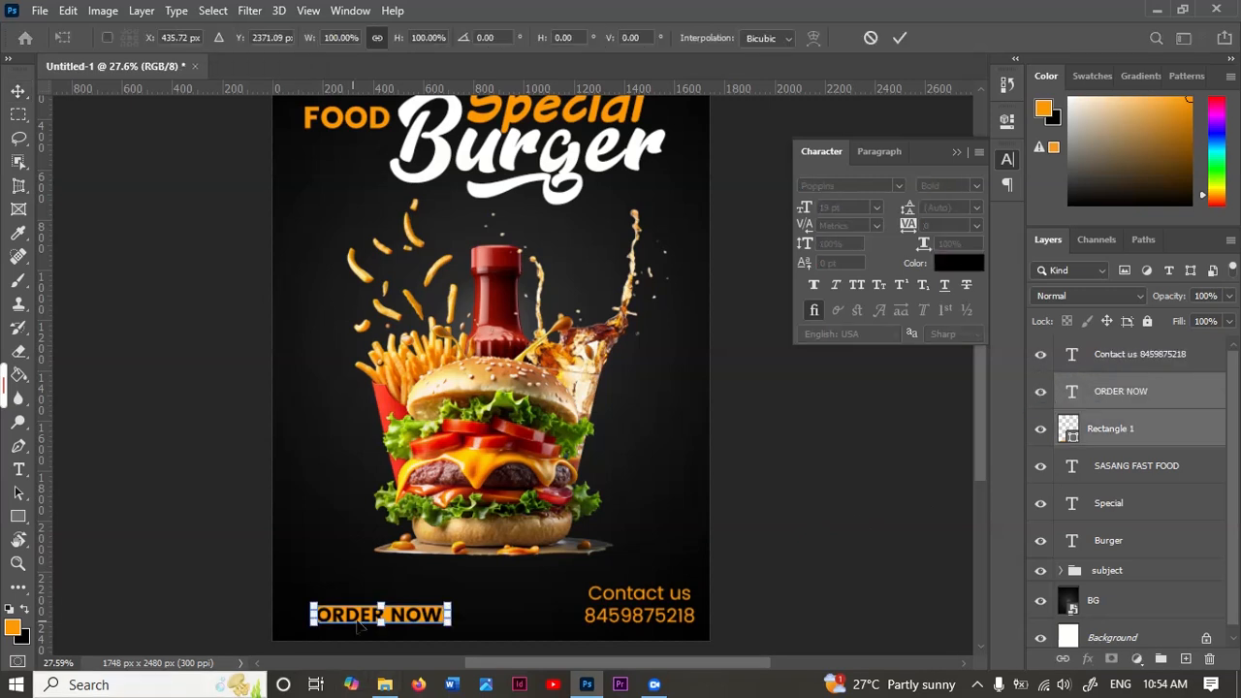
pyautogui.press('Up')
pyautogui.press('Up')
pyautogui.press('Up')
pyautogui.press('Up')
pyautogui.press('Up')
pyautogui.press('Up')
pyautogui.press('Up')
pyautogui.press('Up')
pyautogui.press('Up')
pyautogui.press('Up')
pyautogui.press('Up')
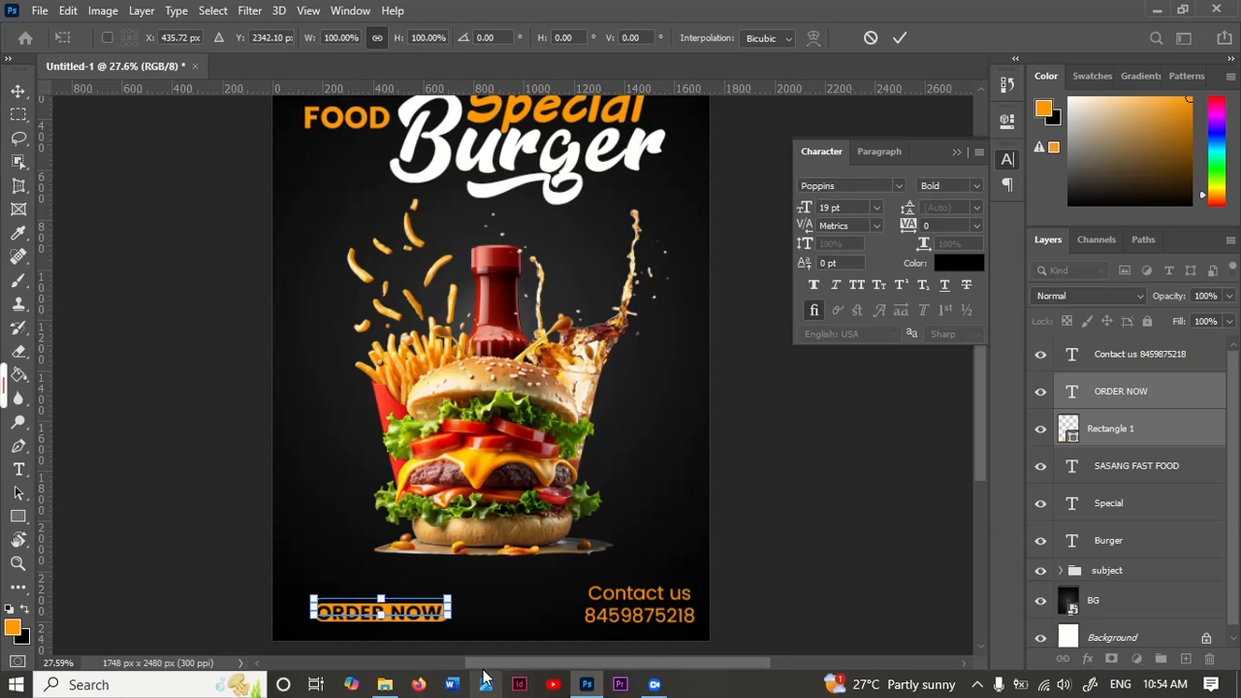
pyautogui.click(900, 37)
# Step: Scale the subject group up to about 109%, align it near the poster's left edge and shift it down towards the bottom texts
pyautogui.scroll(-3, 528, 431)
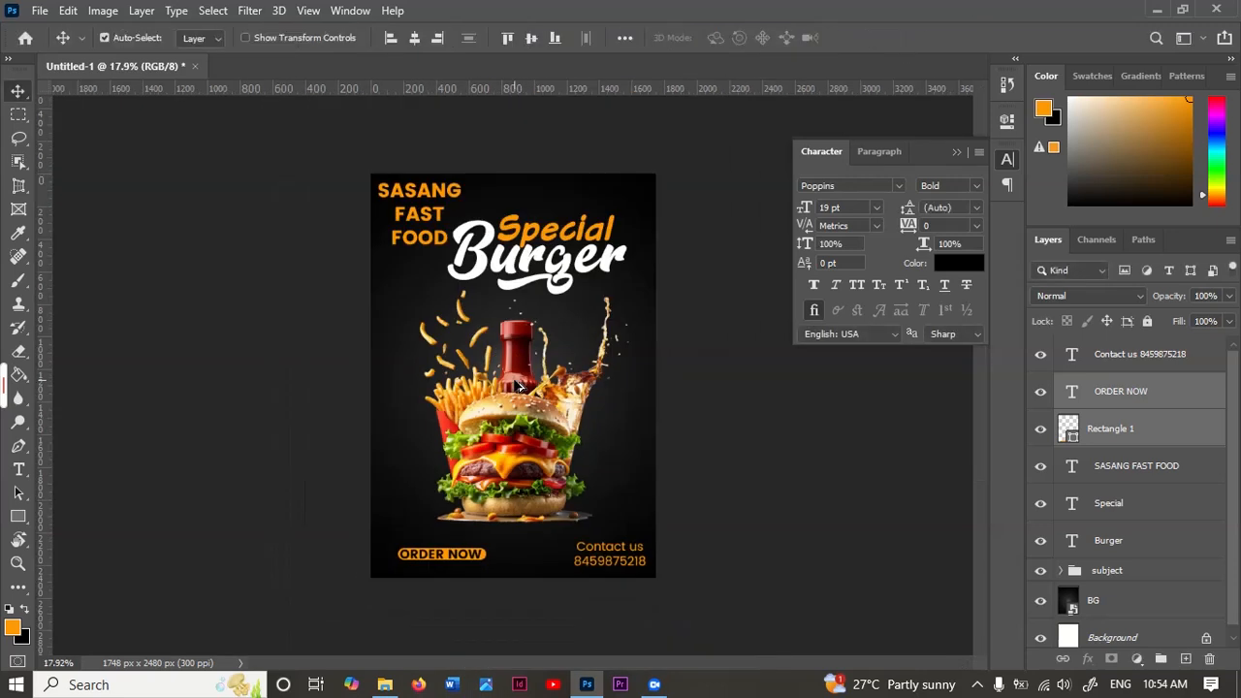
pyautogui.scroll(2, 524, 432)
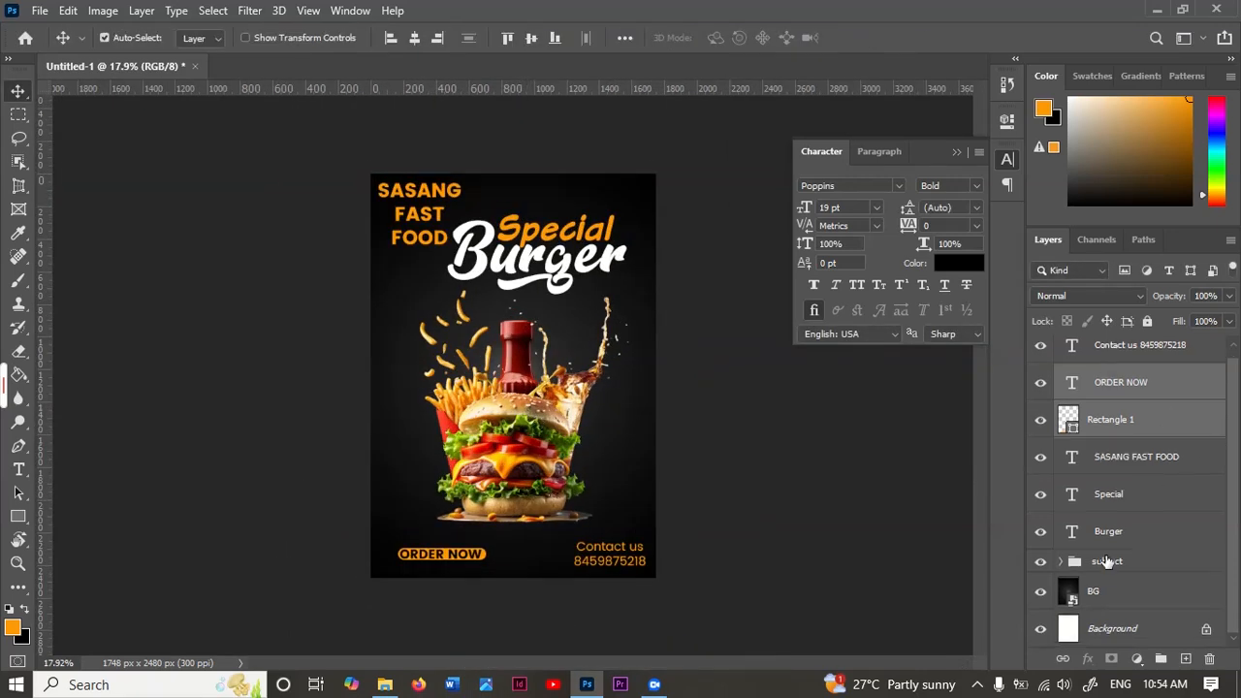
pyautogui.scroll(-1, 1173, 472)
pyautogui.click(1107, 562)
pyautogui.hotkey('ctrl', 't')
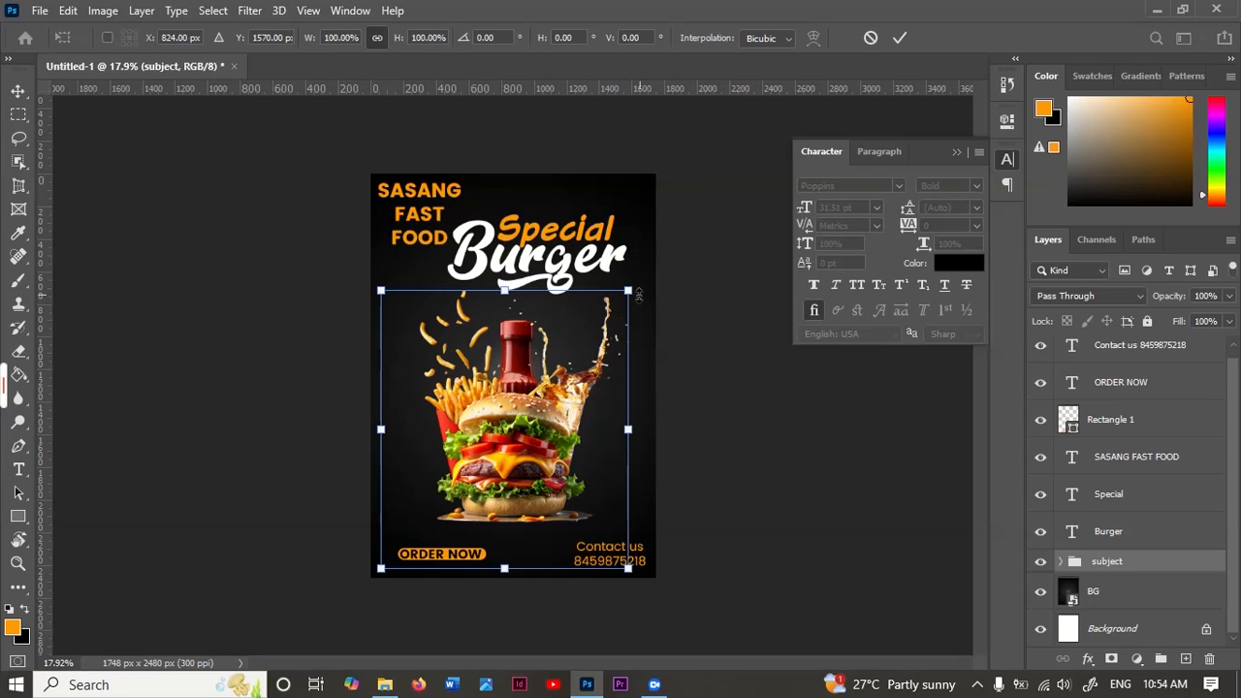
pyautogui.moveTo(629, 291); pyautogui.dragTo(644, 272)
pyautogui.moveTo(559, 410); pyautogui.dragTo(548, 411)
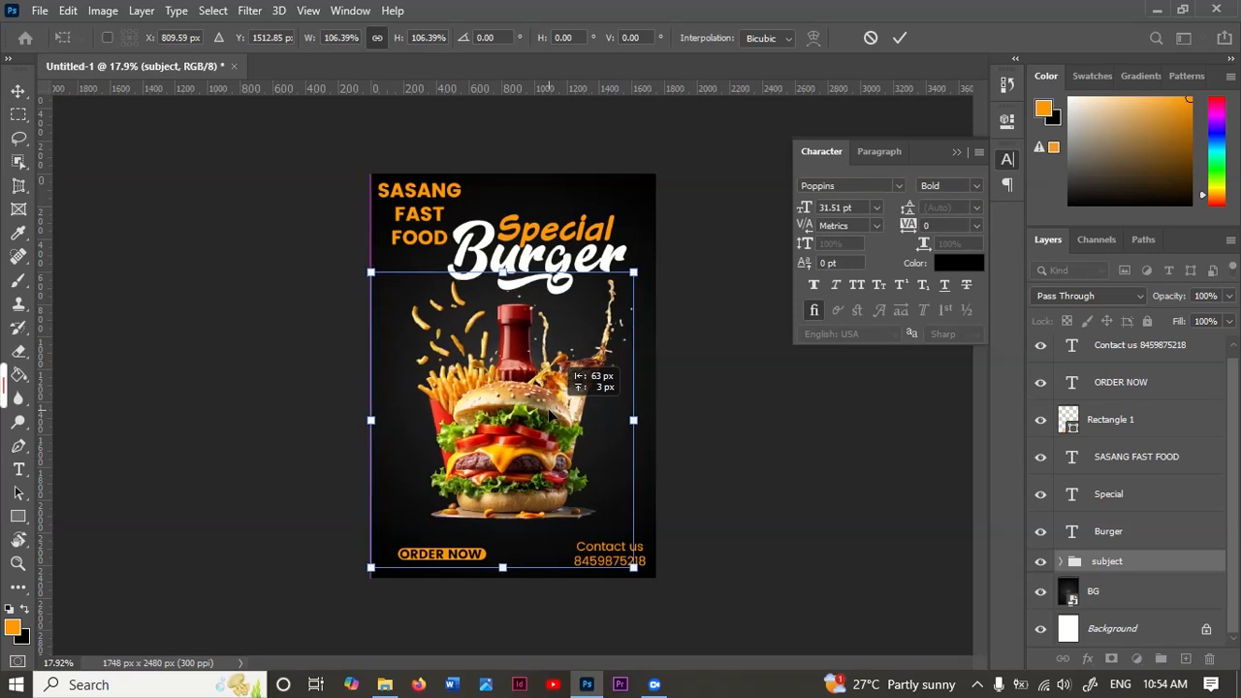
pyautogui.moveTo(634, 273); pyautogui.dragTo(640, 264)
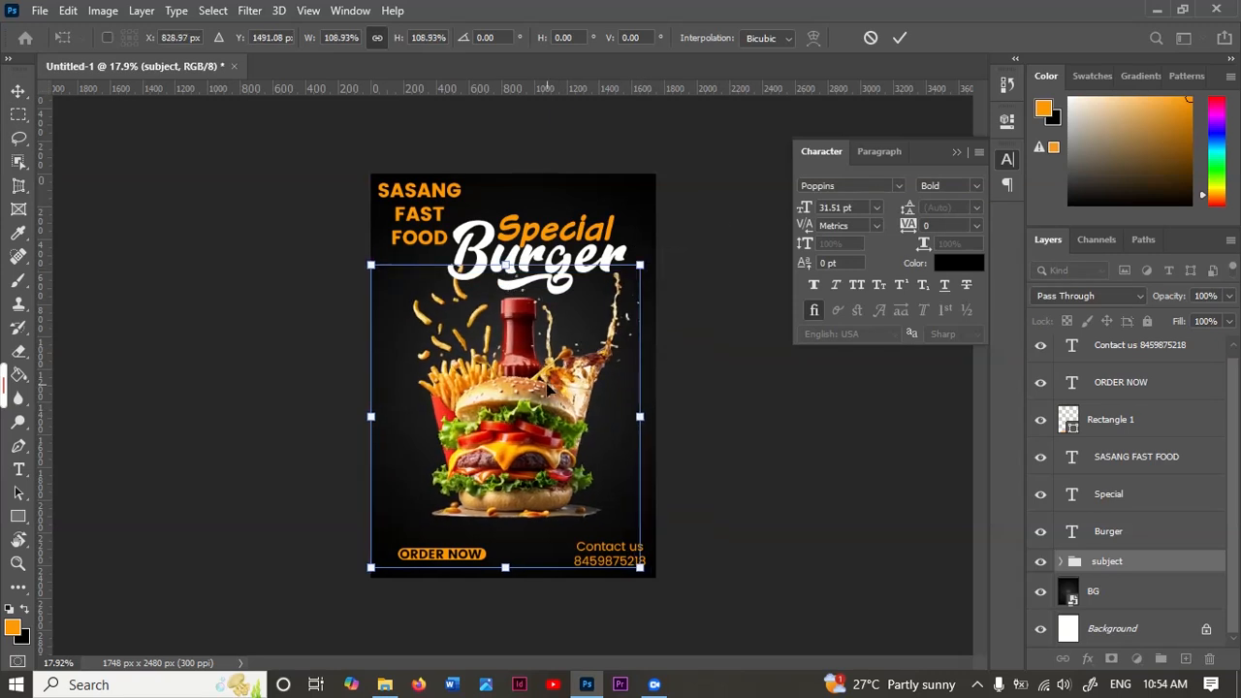
pyautogui.moveTo(548, 390)
pyautogui.mouseDown()
pyautogui.moveTo(517, 409)
pyautogui.moveTo(518, 427)
pyautogui.moveTo(548, 407)
pyautogui.mouseUp()
# Step: Enlarge the subject group further to about 114% and shift it slightly left and up on the poster
pyautogui.scroll(3, 502, 417)
pyautogui.scroll(2, 502, 419)
pyautogui.scroll(-3, 561, 444)
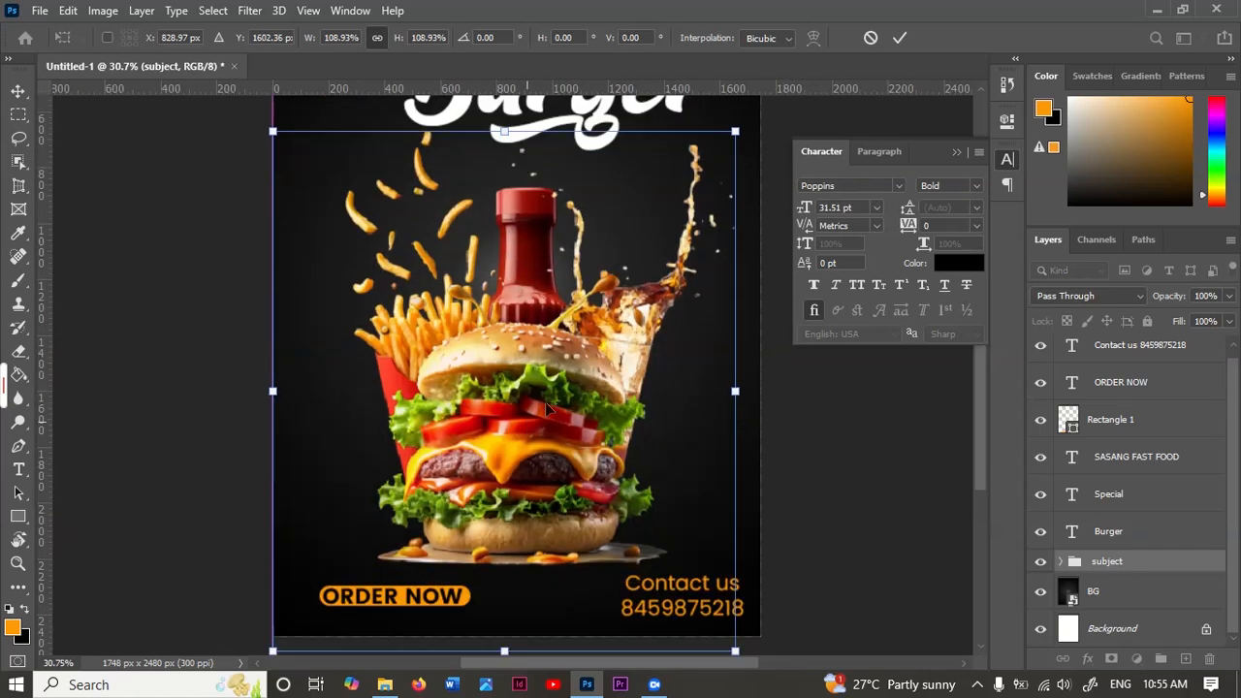
pyautogui.moveTo(736, 131); pyautogui.dragTo(747, 116)
pyautogui.moveTo(583, 352); pyautogui.dragTo(569, 340)
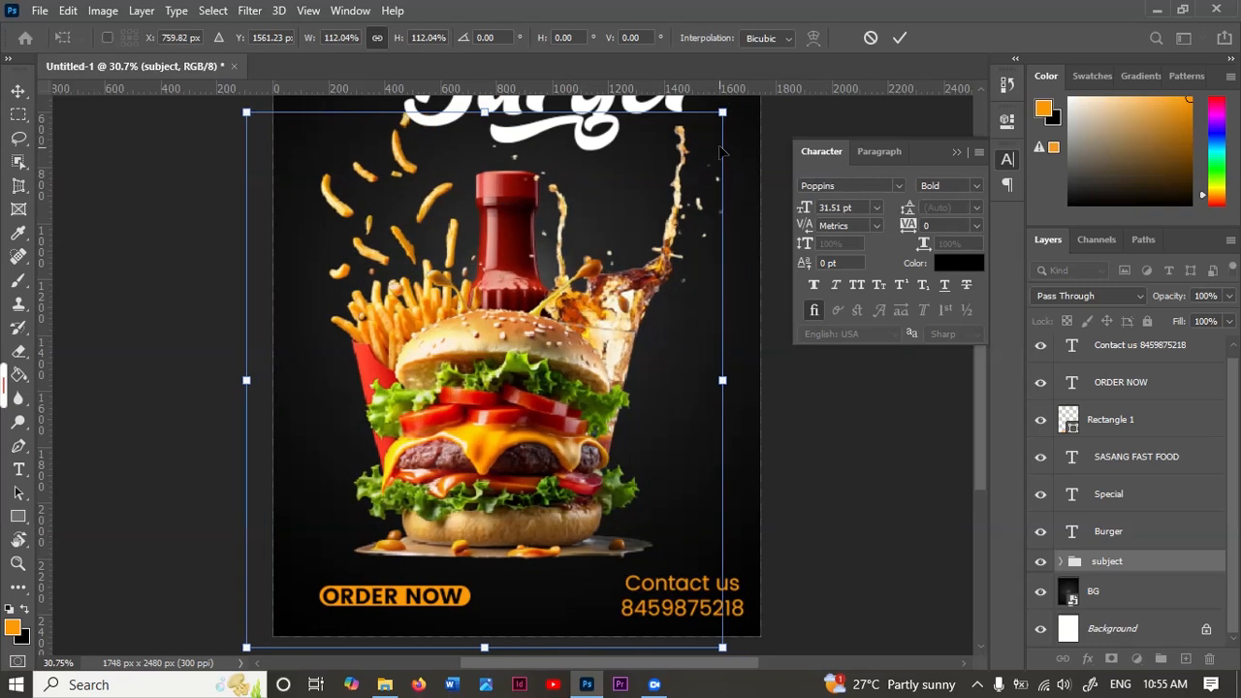
pyautogui.moveTo(724, 113); pyautogui.dragTo(732, 105)
pyautogui.click(900, 38)
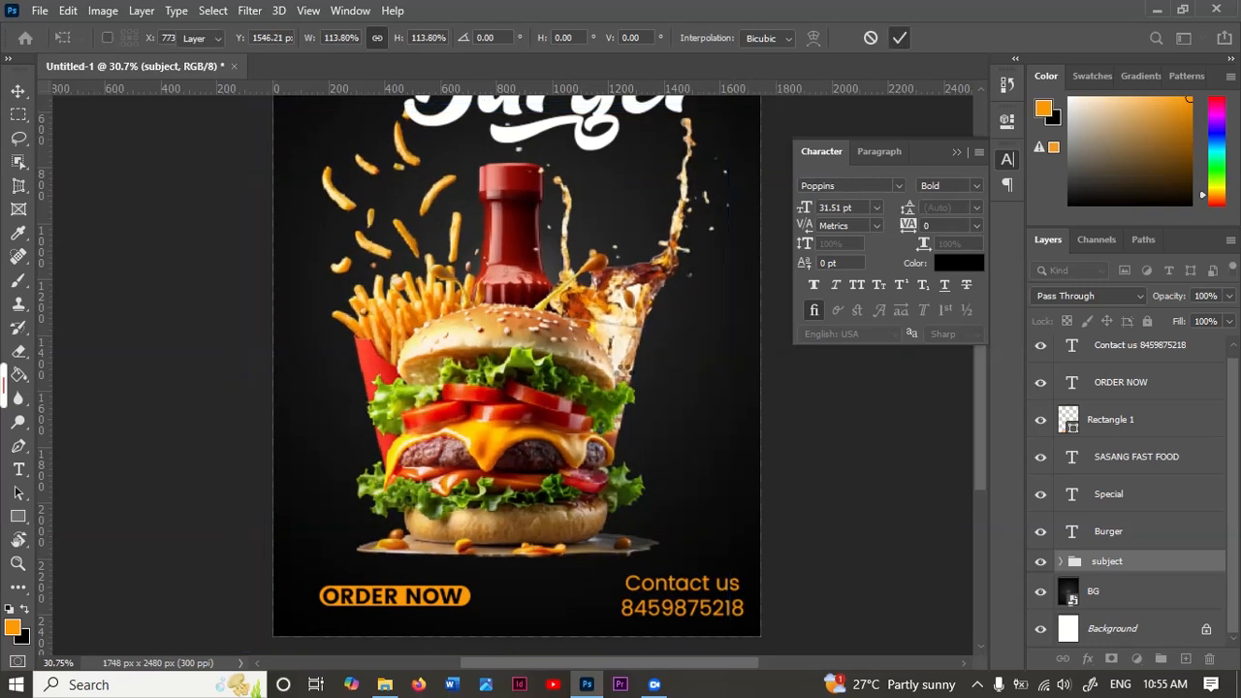
# Step: Draw a circle about 308 px in diameter with the Ellipse tool, just beside the burger's lower right side
pyautogui.scroll(-4, 596, 360)
pyautogui.scroll(4, 586, 372)
pyautogui.scroll(-4, 581, 376)
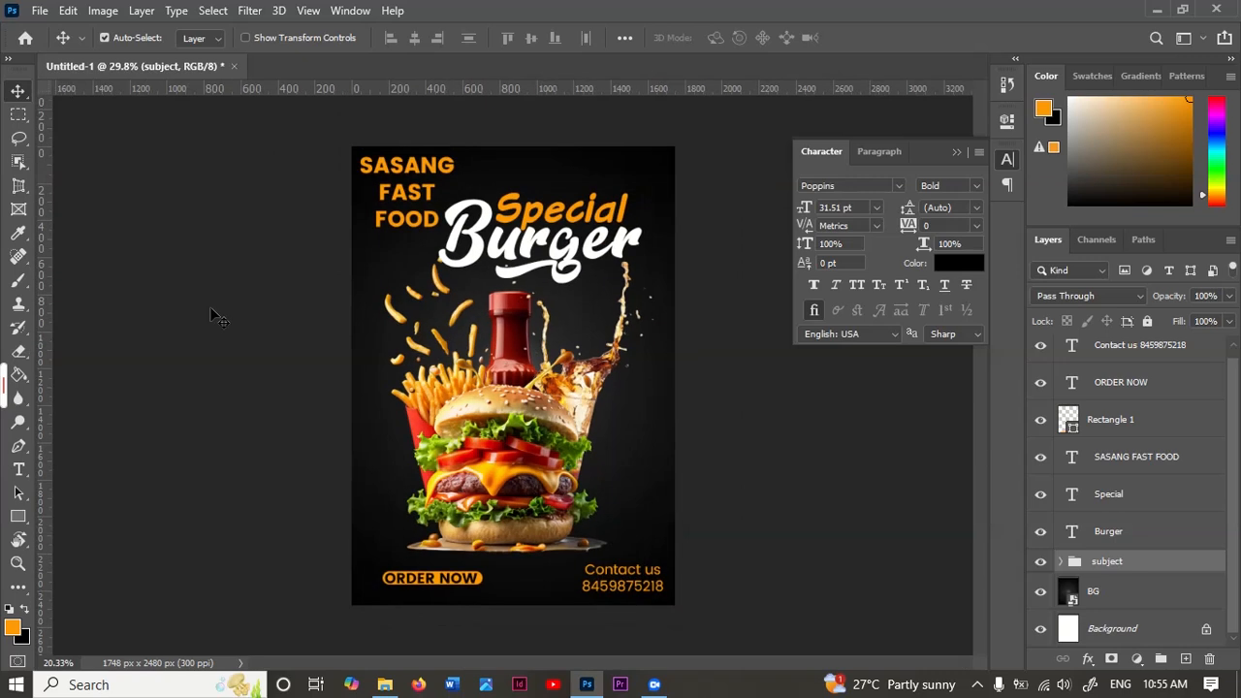
pyautogui.click(17, 524)
pyautogui.rightClick(18, 524)
pyautogui.click(60, 516)
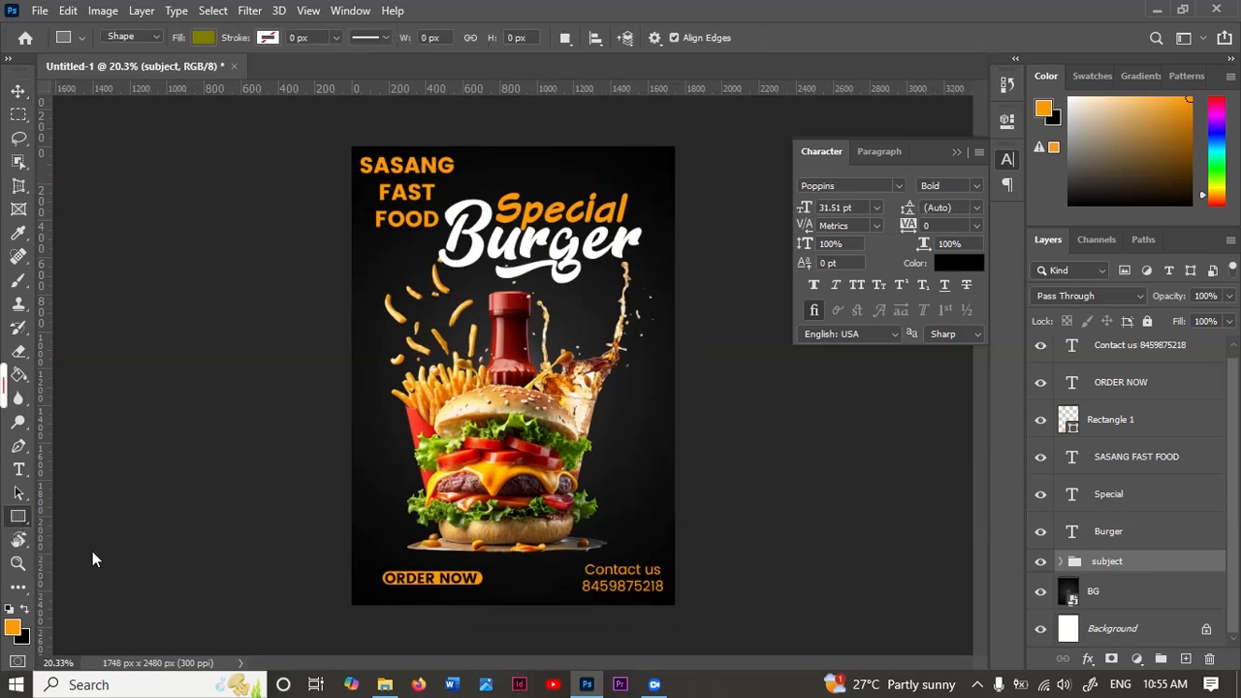
pyautogui.scroll(1, 636, 489)
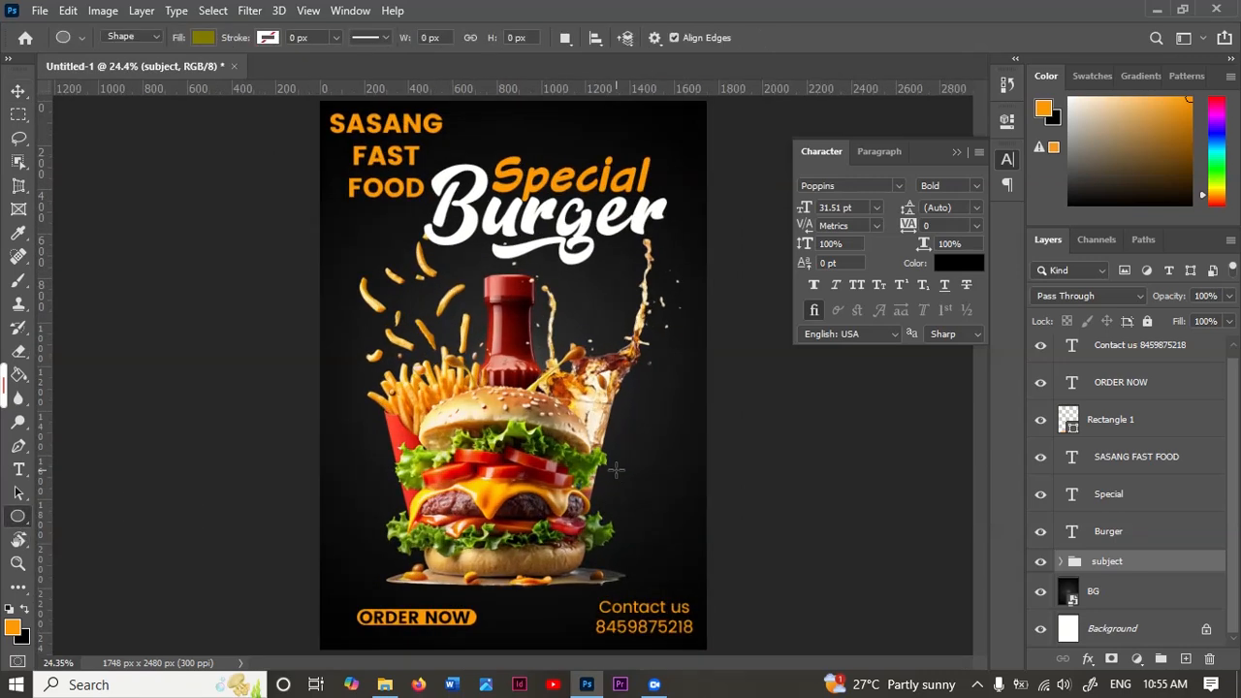
pyautogui.moveTo(601, 466); pyautogui.dragTo(669, 531)
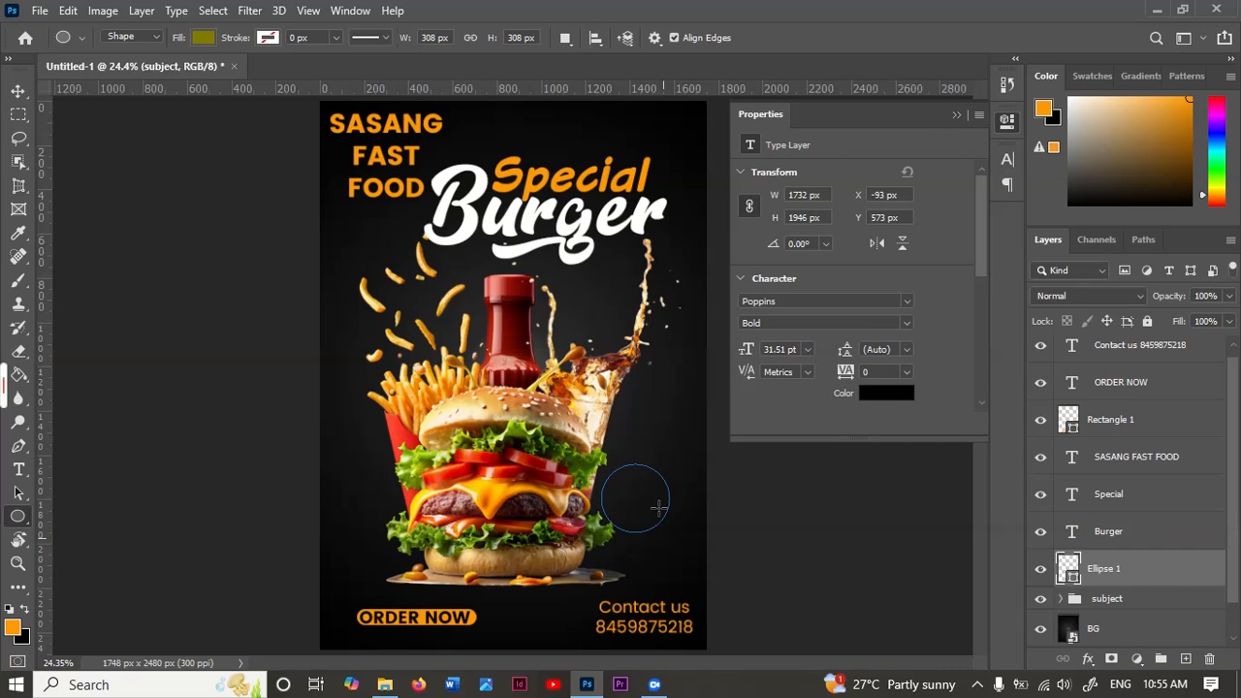
# Step: Try filling the circle with dark red 5e0601 sampled from the ketchup bottle
pyautogui.click(750, 259)
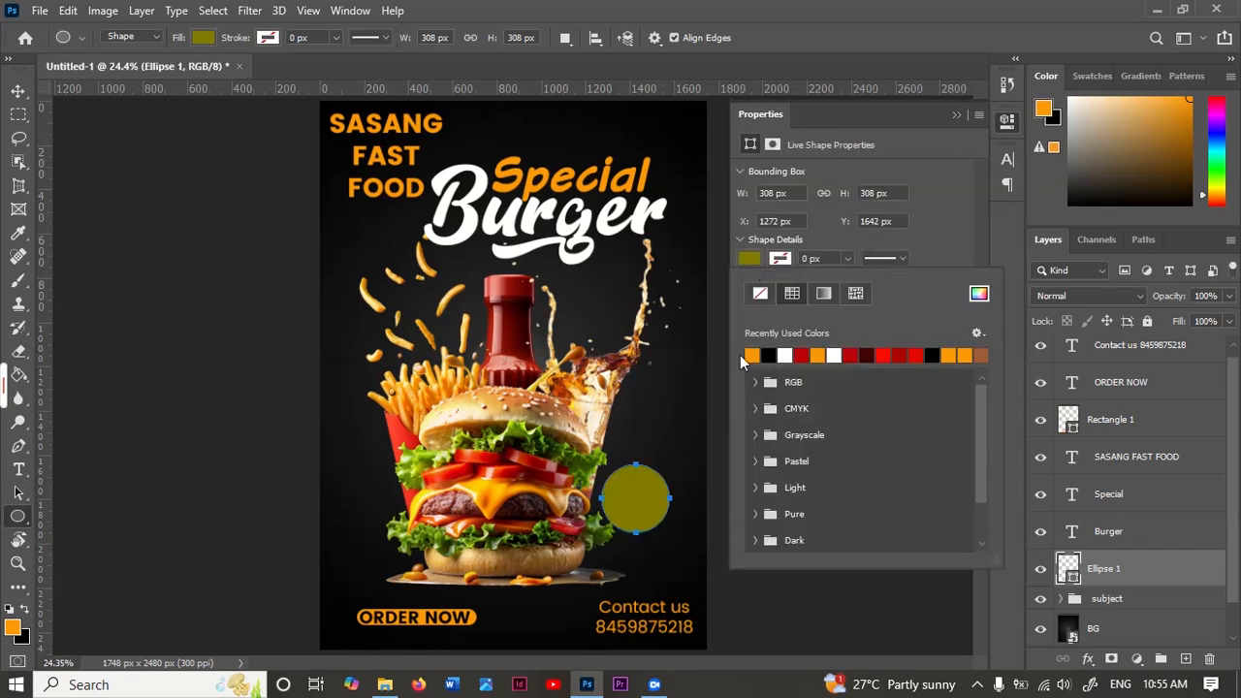
pyautogui.click(979, 294)
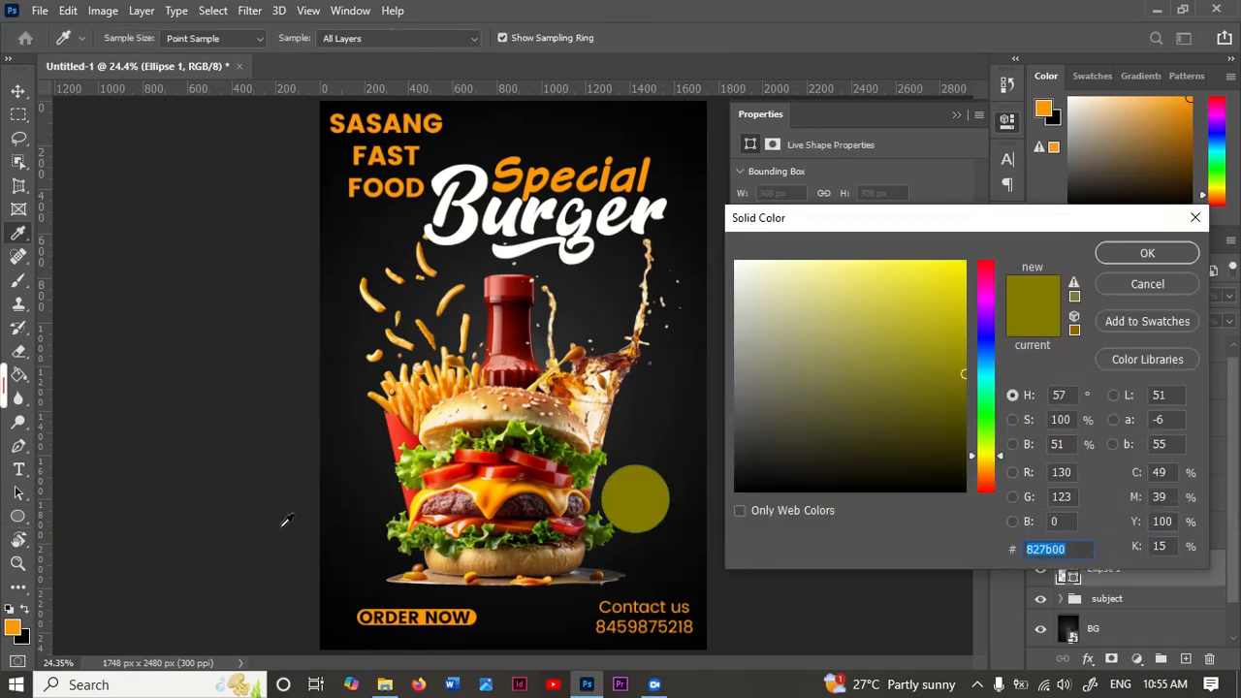
pyautogui.click(520, 334)
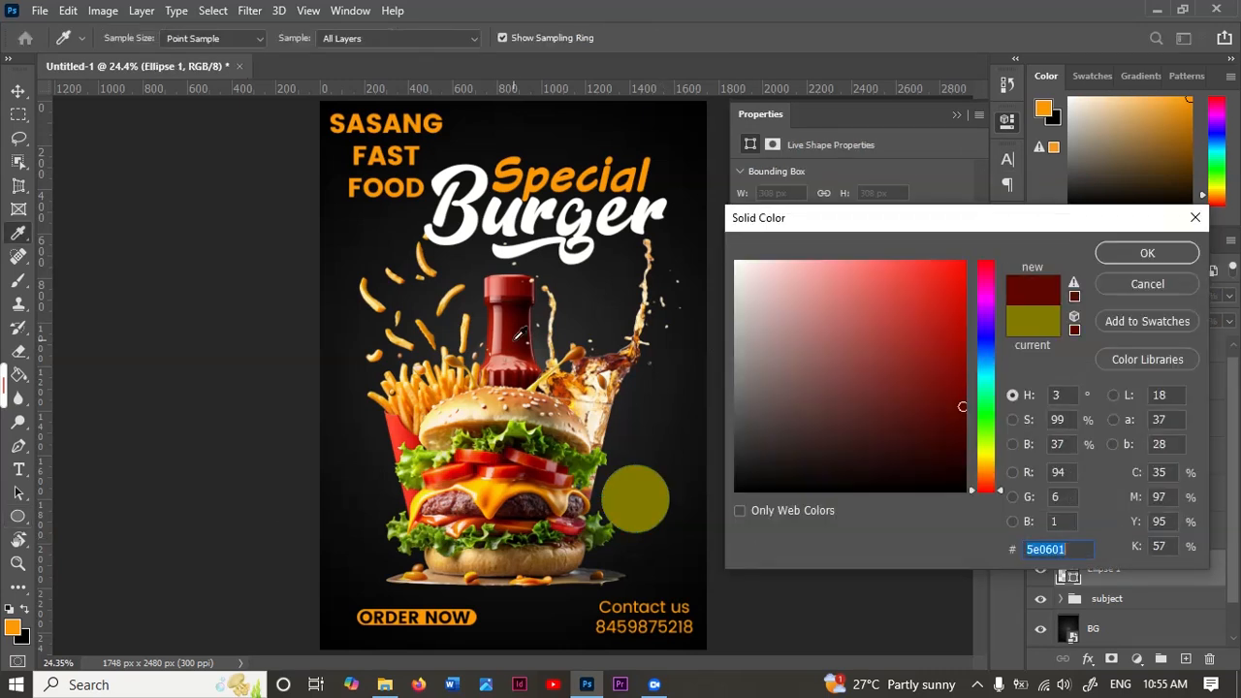
pyautogui.click(1148, 254)
# Step: Fill the circle with a bright red sampled from the burger's tomato slices
pyautogui.click(980, 294)
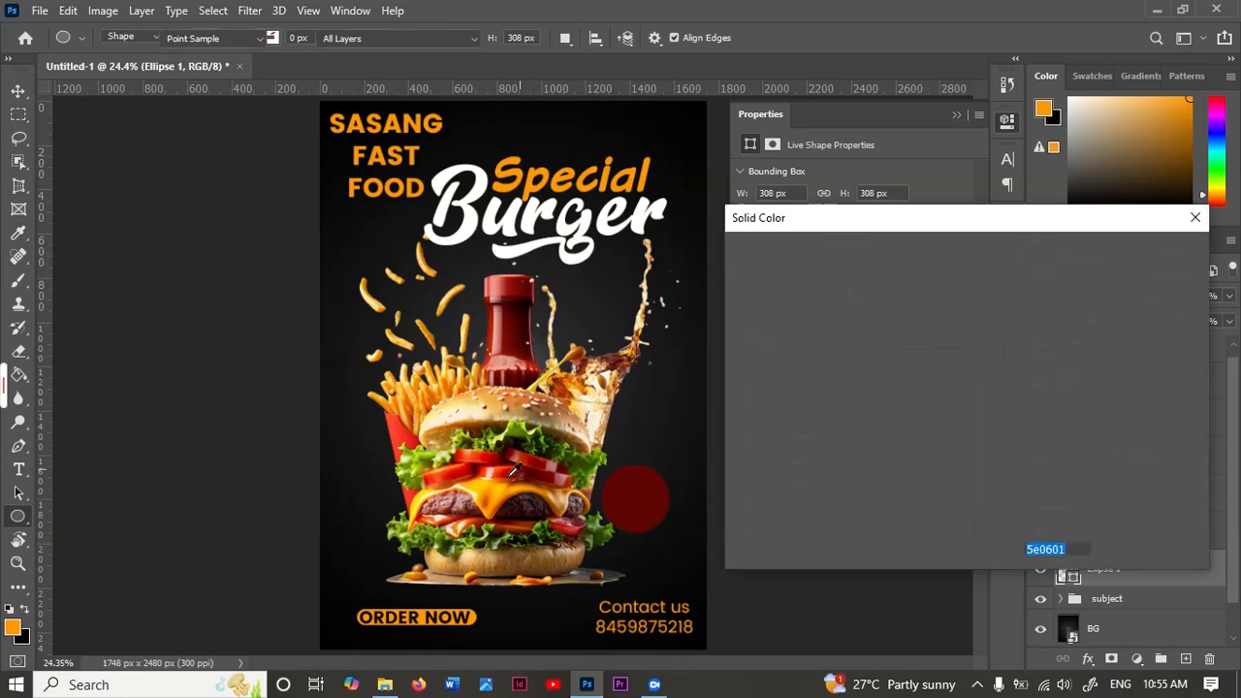
pyautogui.click(465, 462)
pyautogui.click(1147, 253)
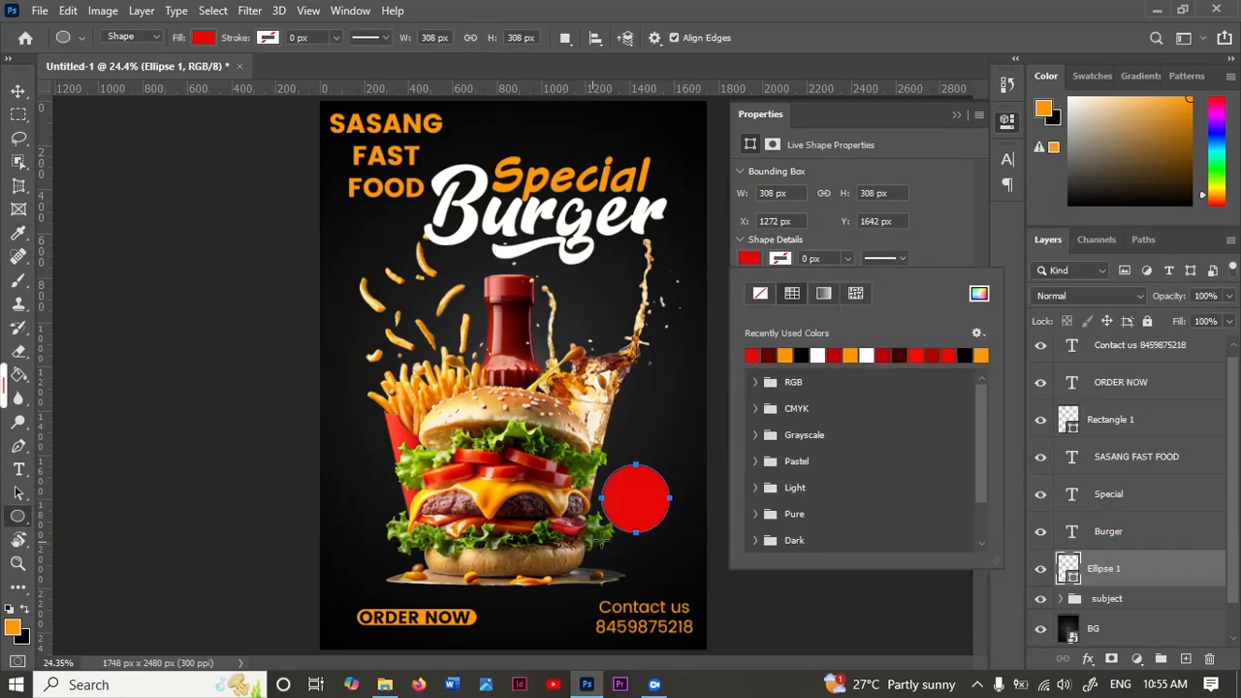
# Step: Give the red circle a white drop shadow with 100% opacity, 12 px distance and 0 px size, and move the circle slightly up and left
pyautogui.rightClick(1155, 566)
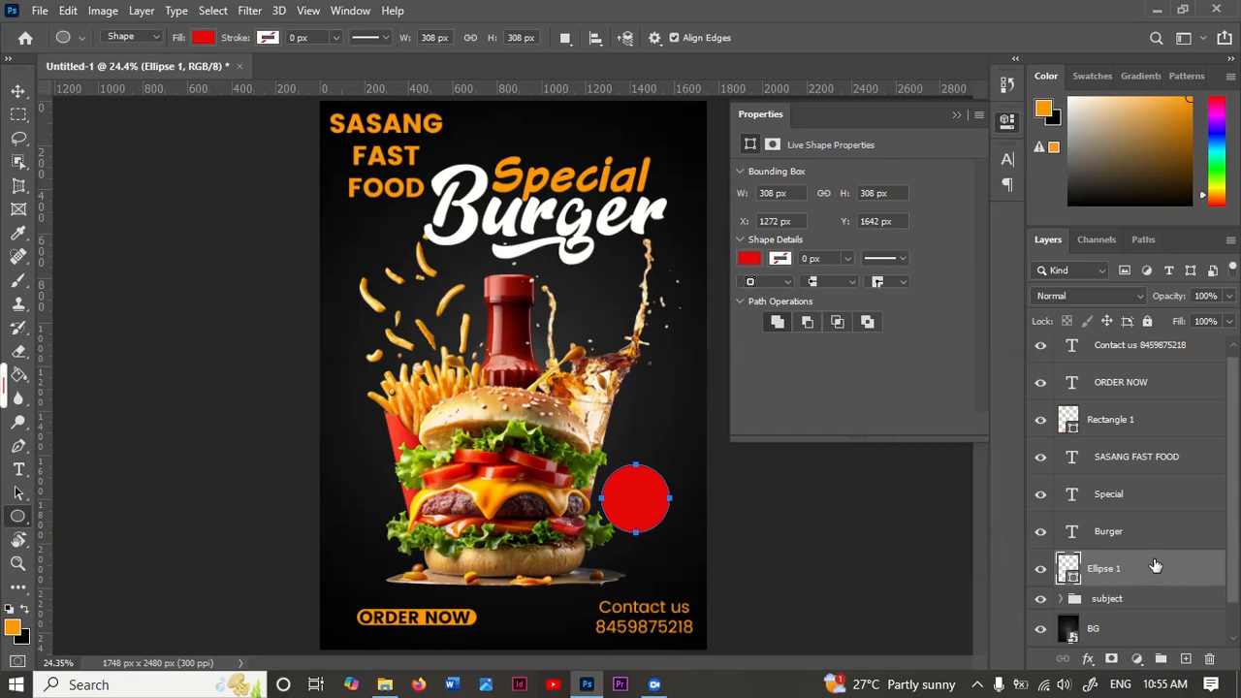
pyautogui.click(1000, 29)
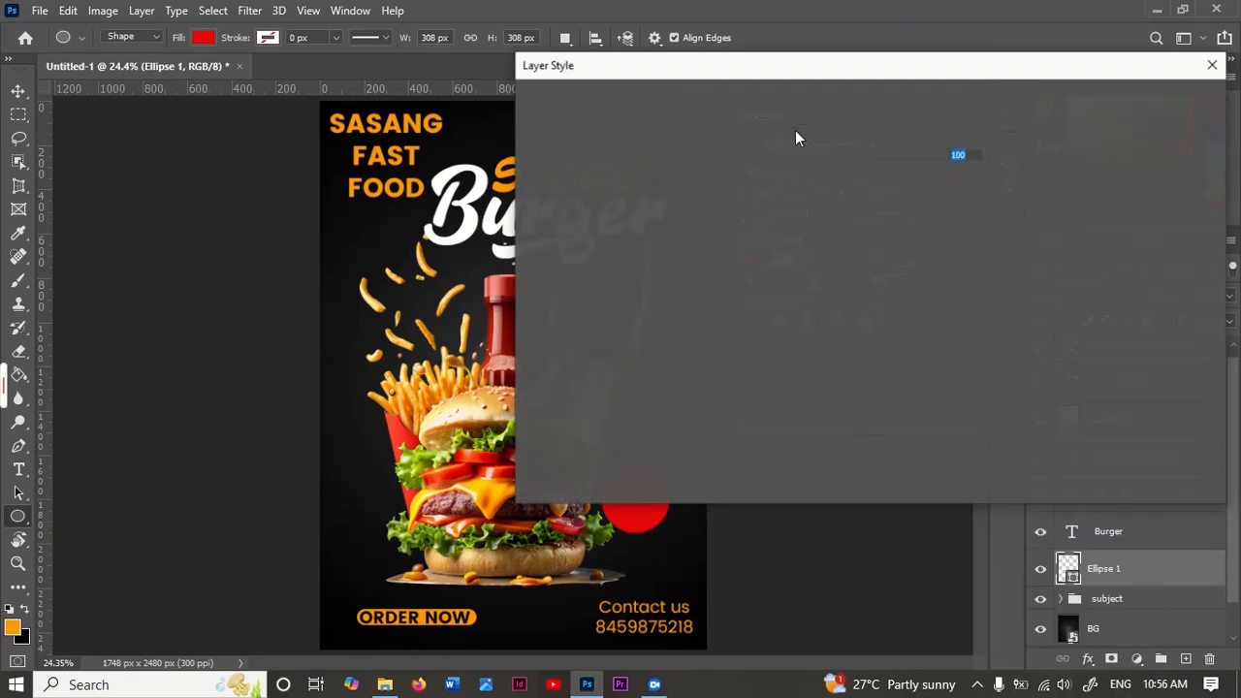
pyautogui.click(668, 360)
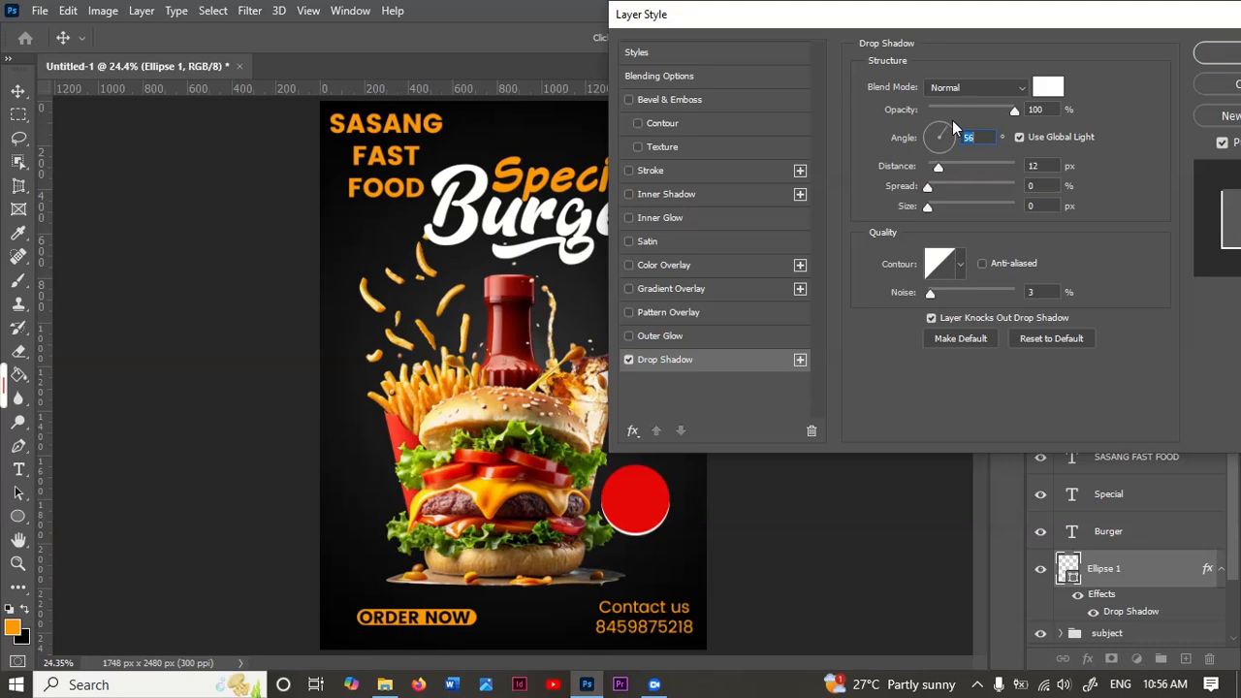
pyautogui.click(1224, 53)
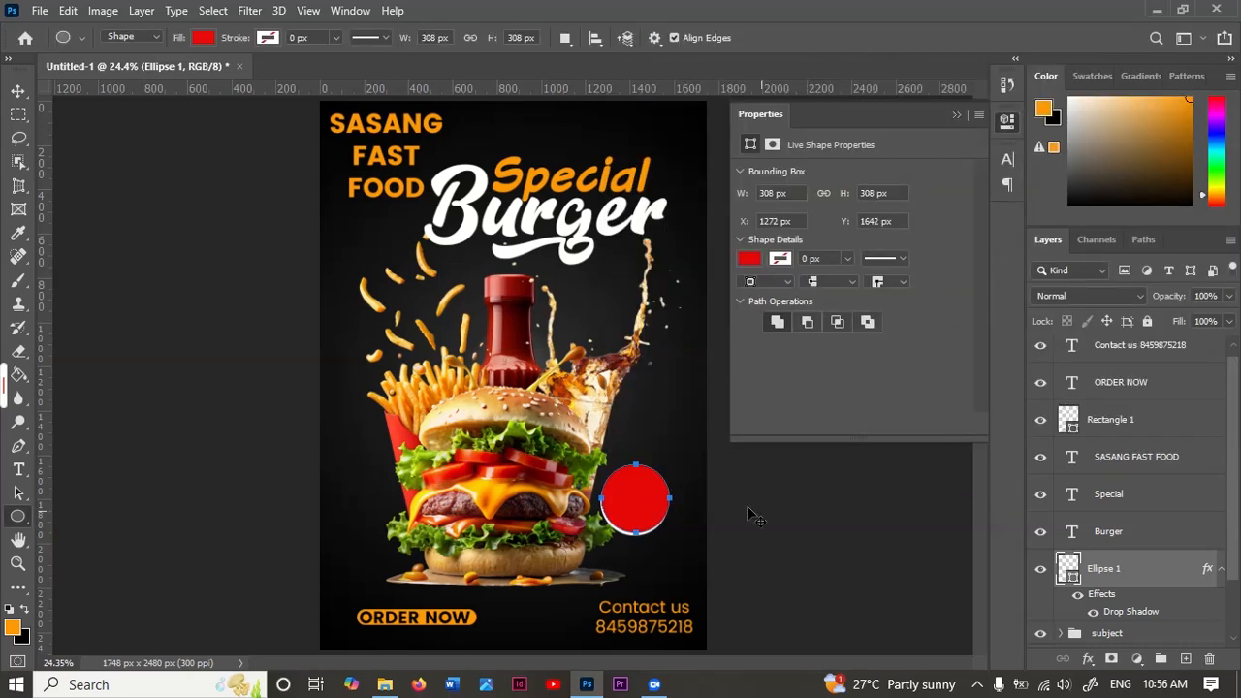
pyautogui.press('v')
pyautogui.moveTo(640, 496); pyautogui.dragTo(635, 485)
# Step: Add the text "50%" in Poppins Bold and place it over the upper half of the red circle
pyautogui.press('t')
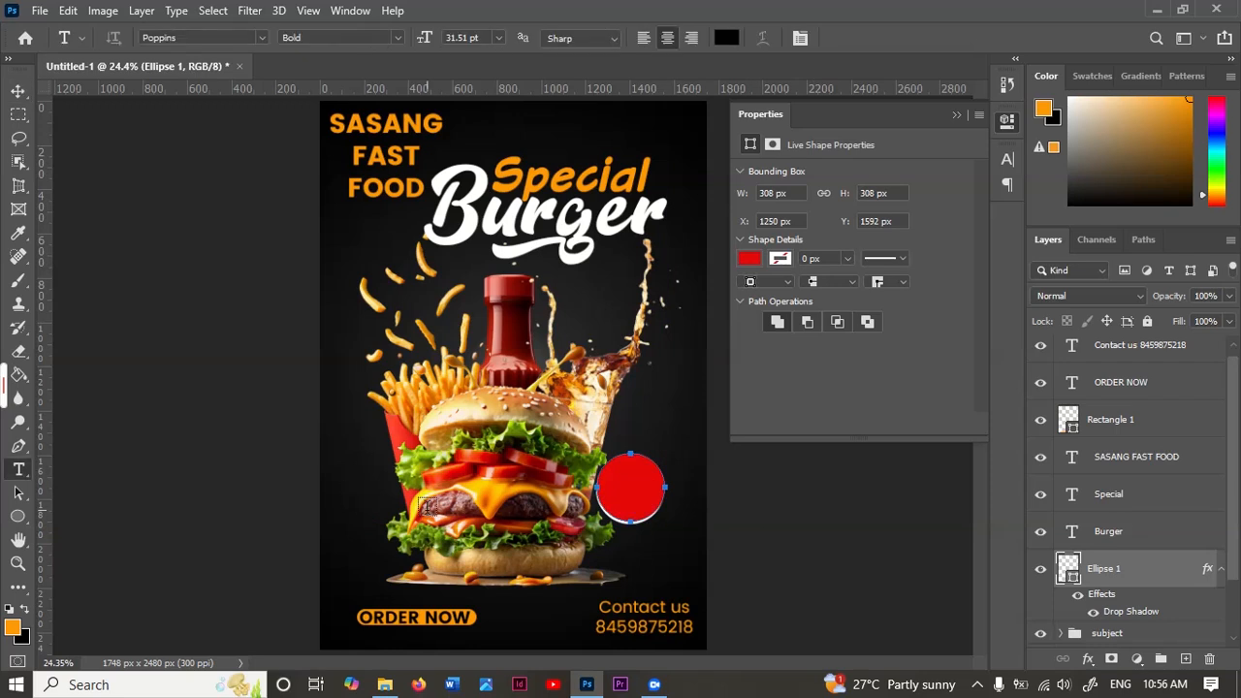
pyautogui.click(349, 493)
pyautogui.write('50')
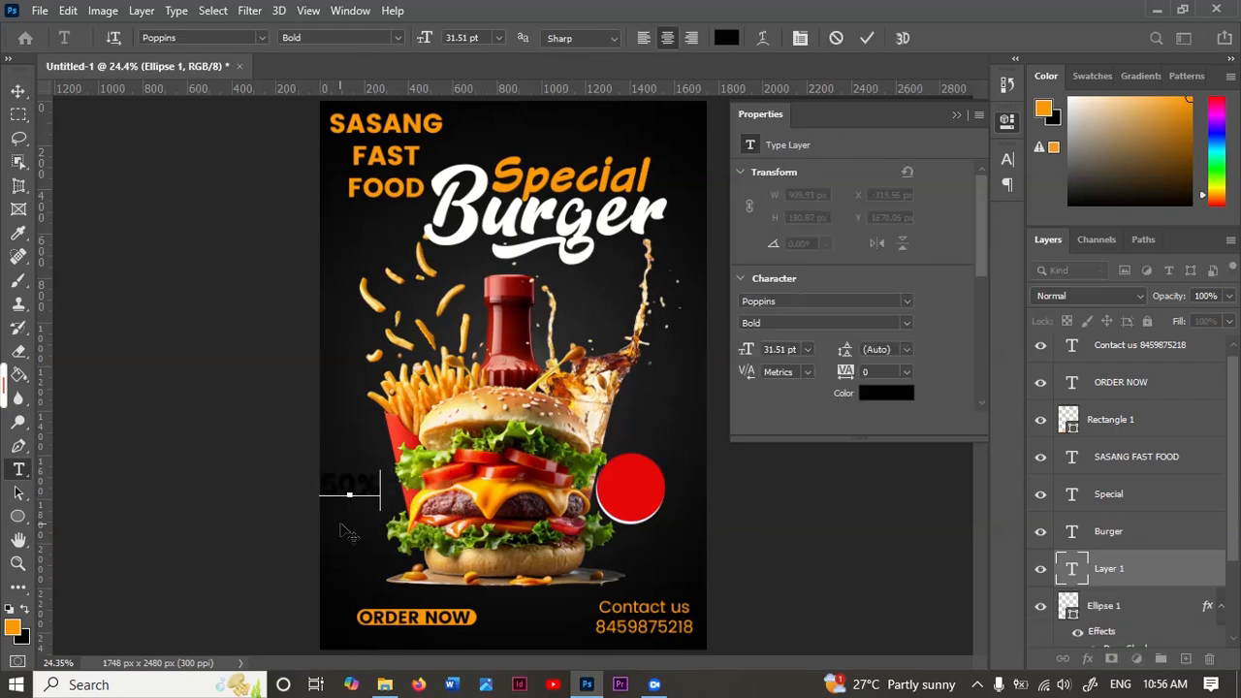
pyautogui.click(867, 38)
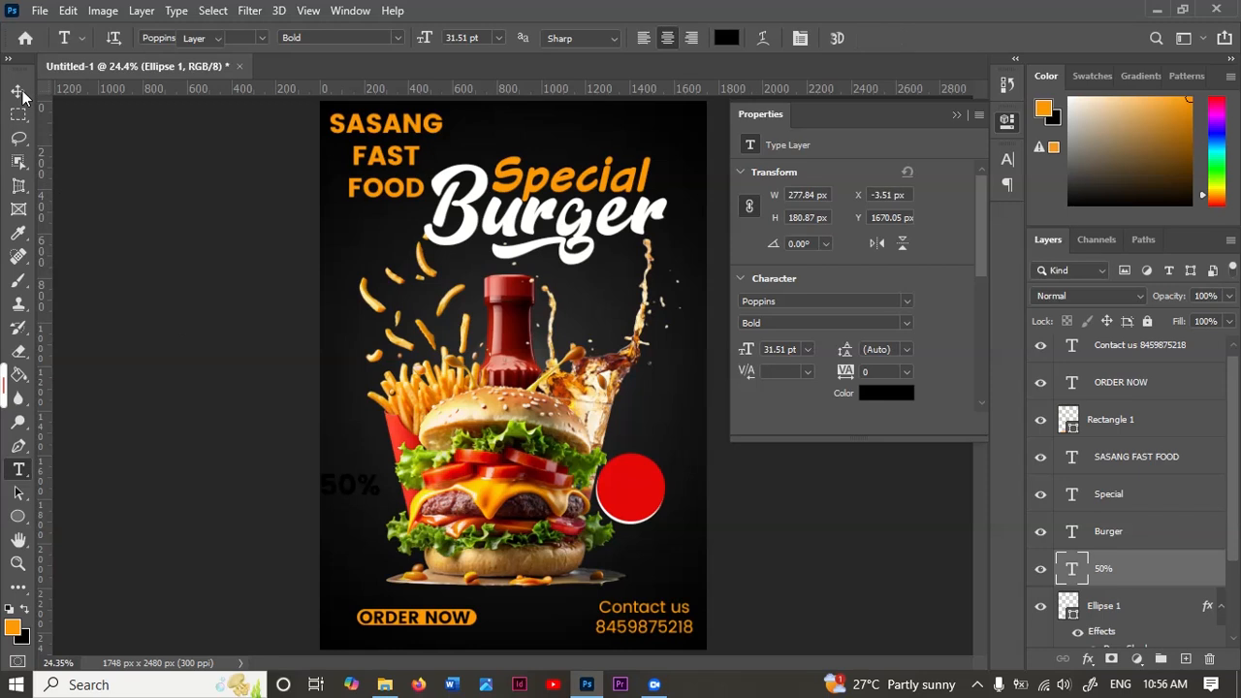
pyautogui.press('v')
pyautogui.moveTo(352, 497); pyautogui.dragTo(635, 486)
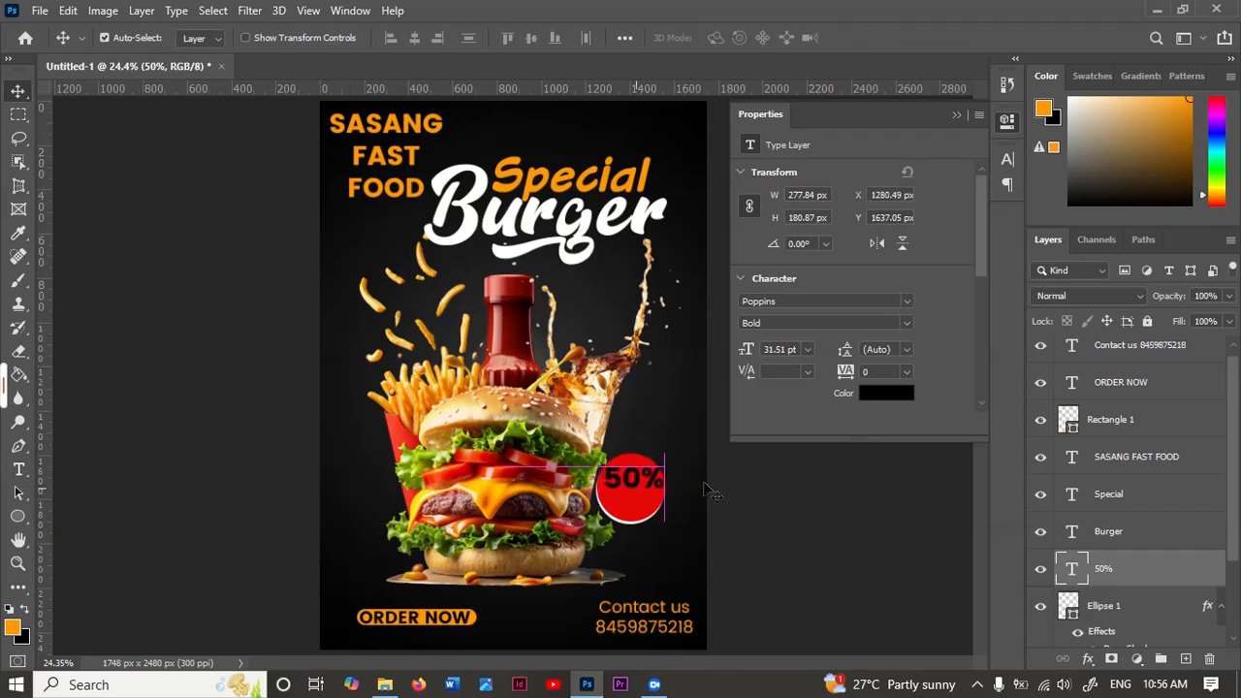
# Step: Set the "50%" text's colour to white ffffff
pyautogui.press('t')
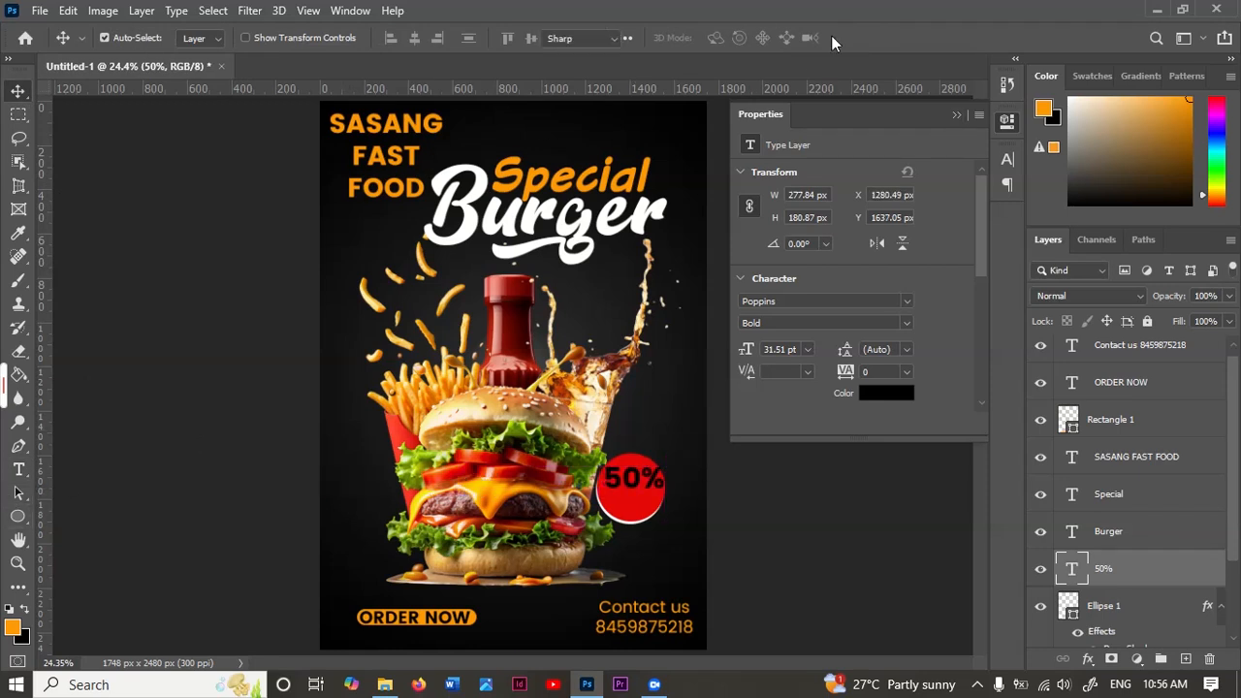
pyautogui.click(801, 38)
pyautogui.press('v')
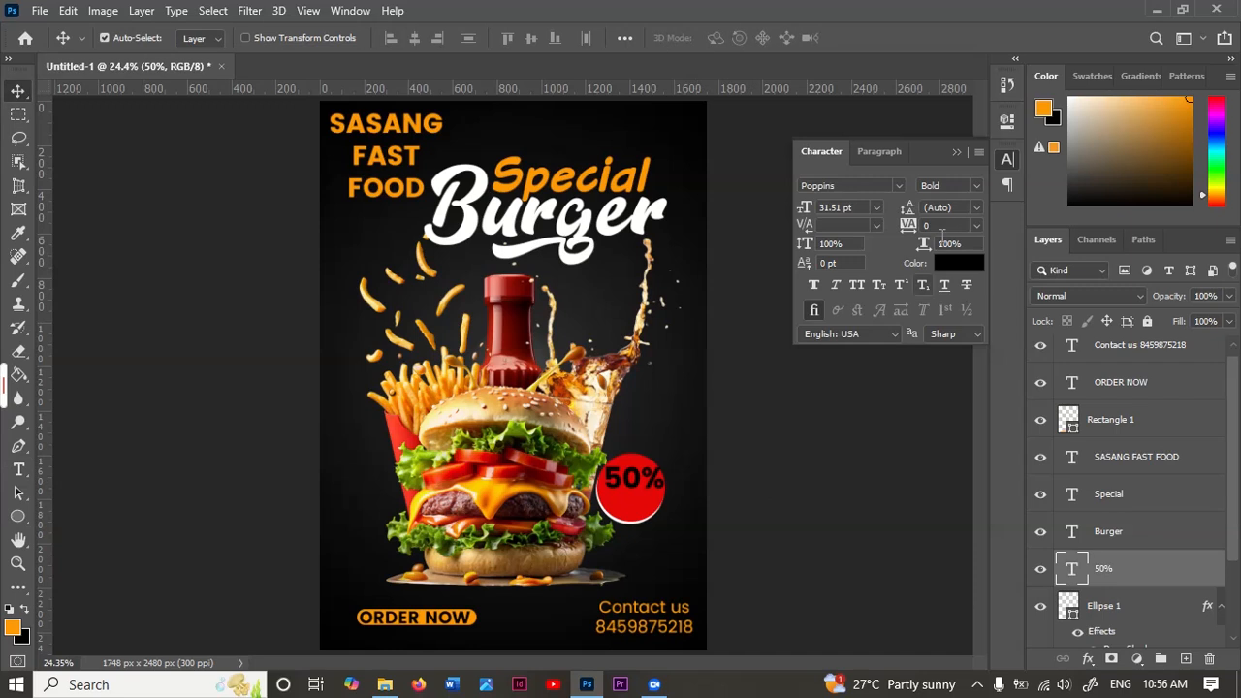
pyautogui.click(958, 263)
pyautogui.write('ffffff')
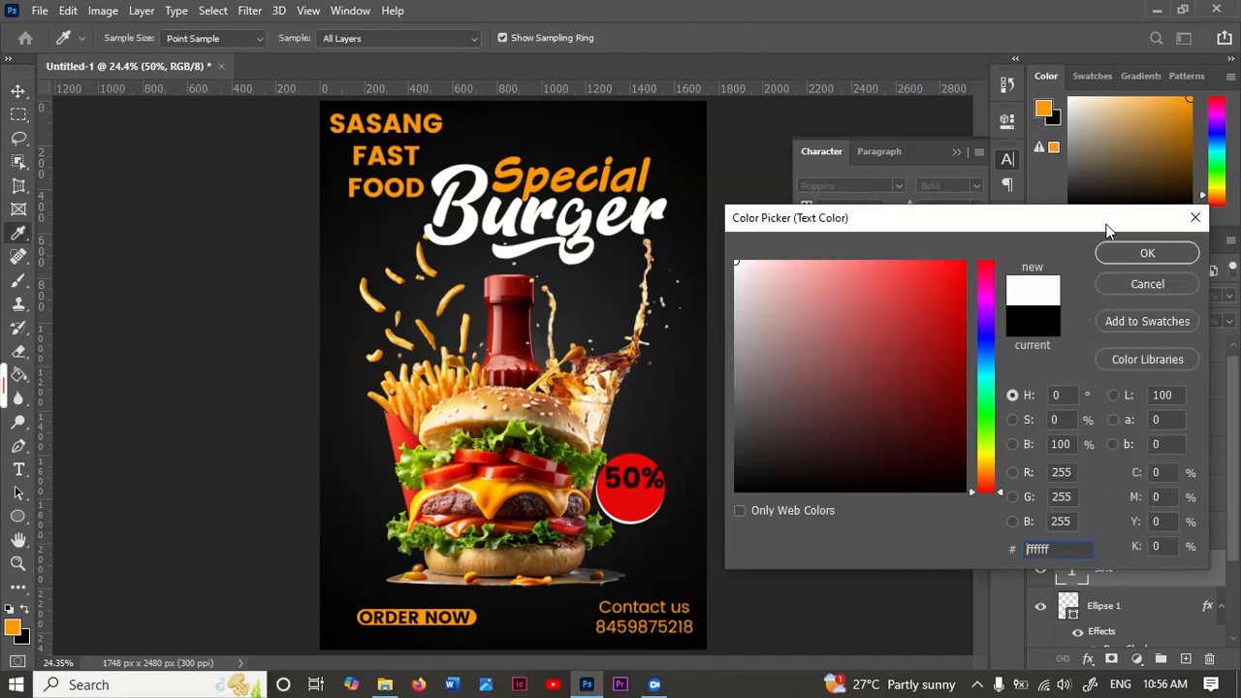
pyautogui.click(1160, 251)
# Step: Reduce the "50%" text to 26 pt and centre it horizontally within the red circle
pyautogui.scroll(2, 727, 514)
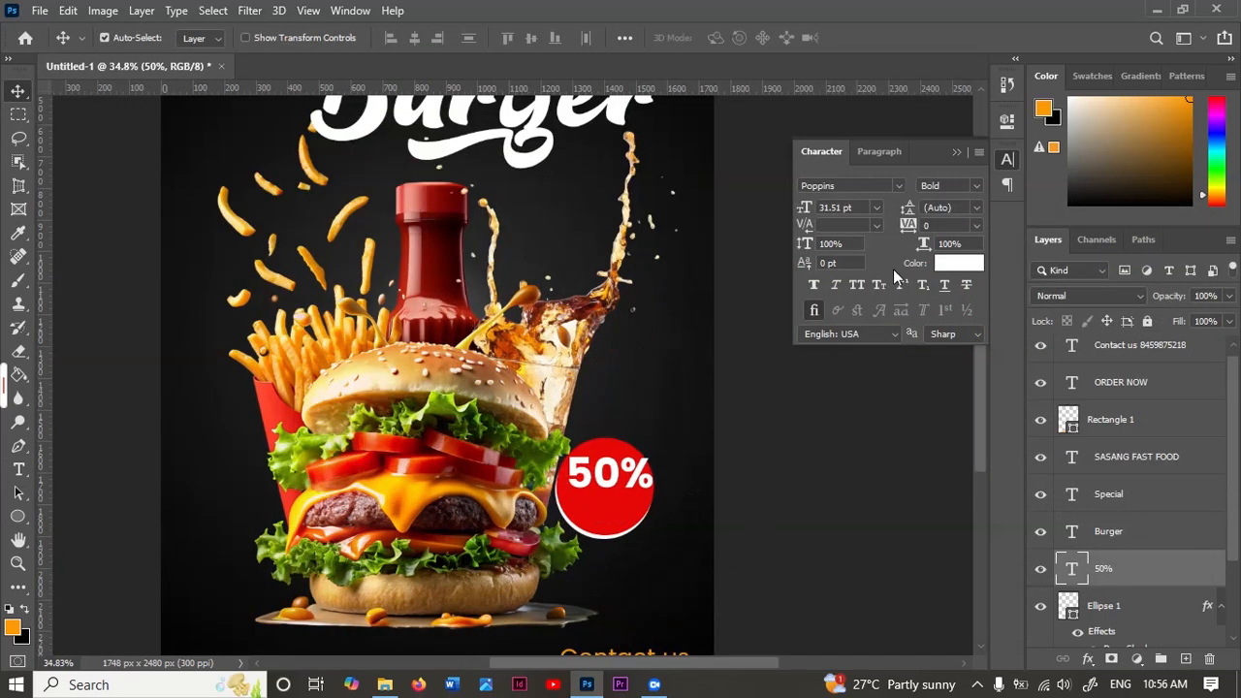
pyautogui.moveTo(809, 211); pyautogui.dragTo(791, 207)
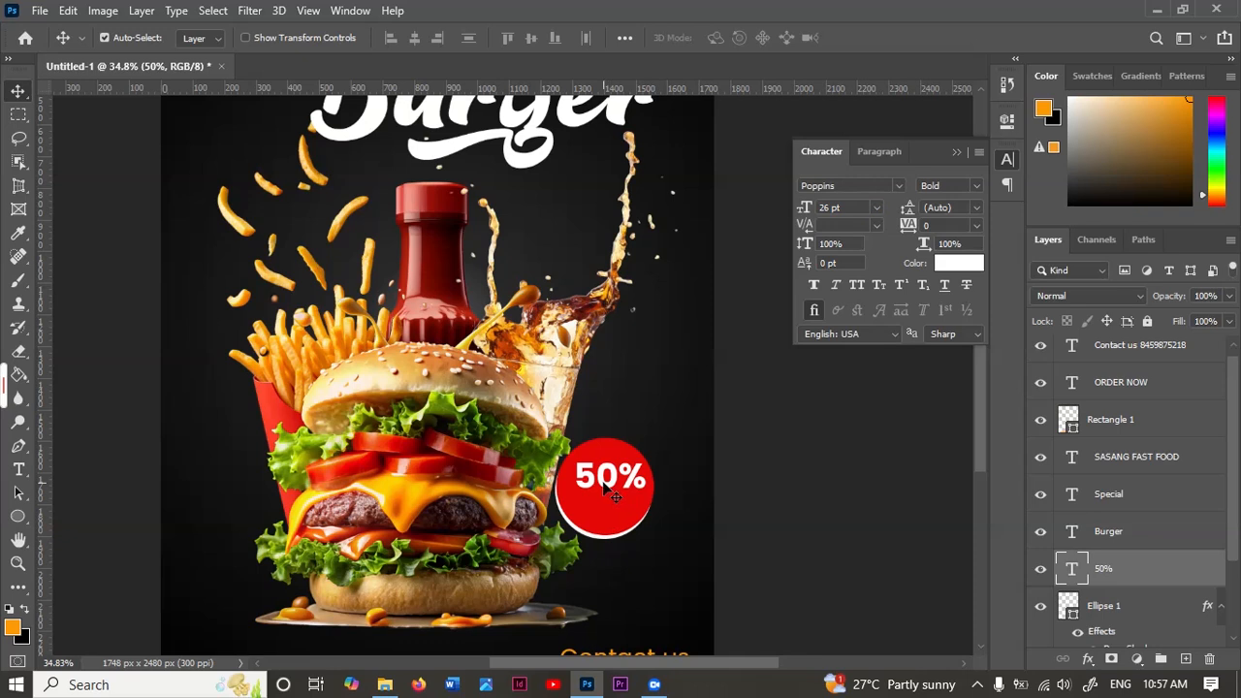
pyautogui.moveTo(608, 490); pyautogui.dragTo(602, 490)
# Step: Add the text "Discount" in white Poppins Bold and move it onto the red circle below "50%"
pyautogui.press('t')
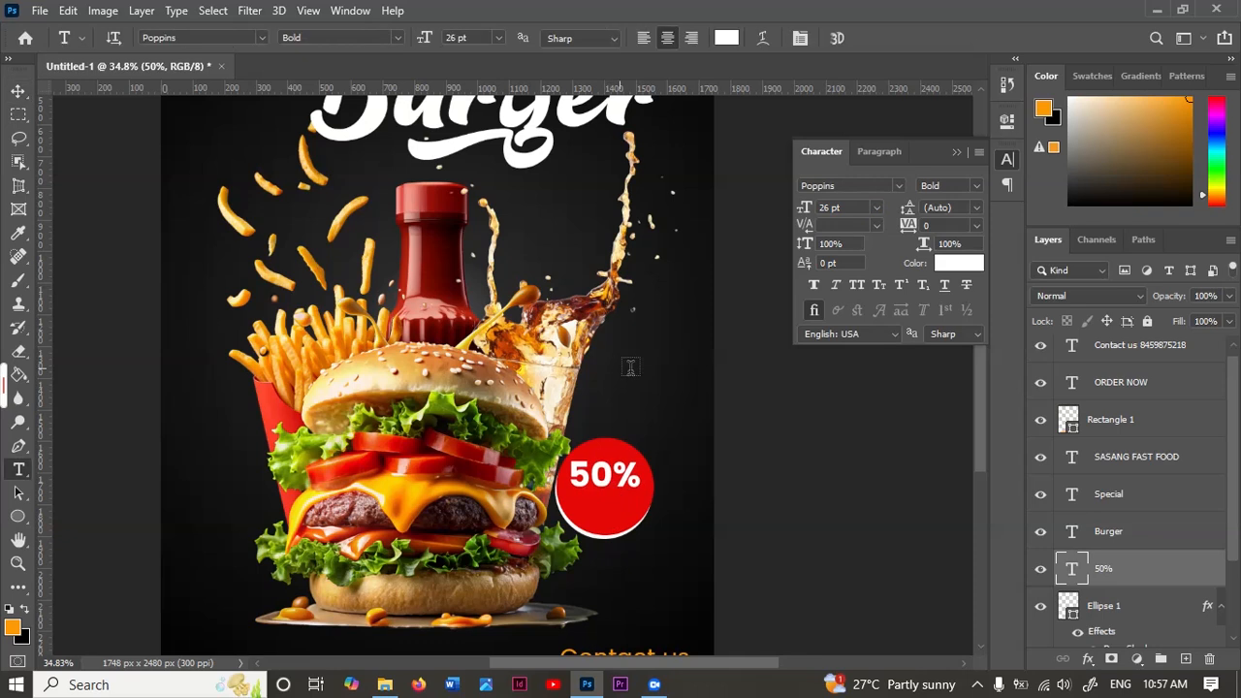
pyautogui.click(630, 368)
pyautogui.write('Discount')
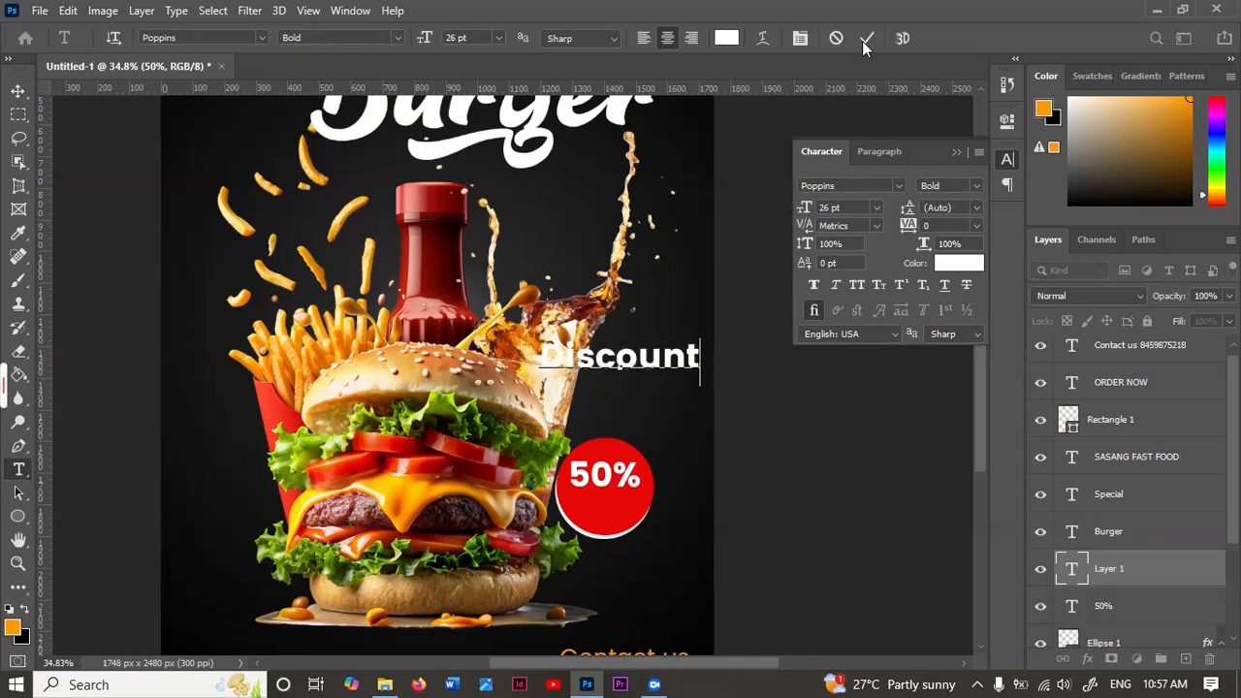
pyautogui.click(866, 38)
pyautogui.press('v')
pyautogui.moveTo(609, 375); pyautogui.dragTo(617, 518)
# Step: Scale the "Discount" text to 44.57% so it matches the width of "50%" and position it directly beneath
pyautogui.hotkey('ctrl', 't')
pyautogui.moveTo(706, 479); pyautogui.dragTo(651, 488)
pyautogui.scroll(5, 616, 516)
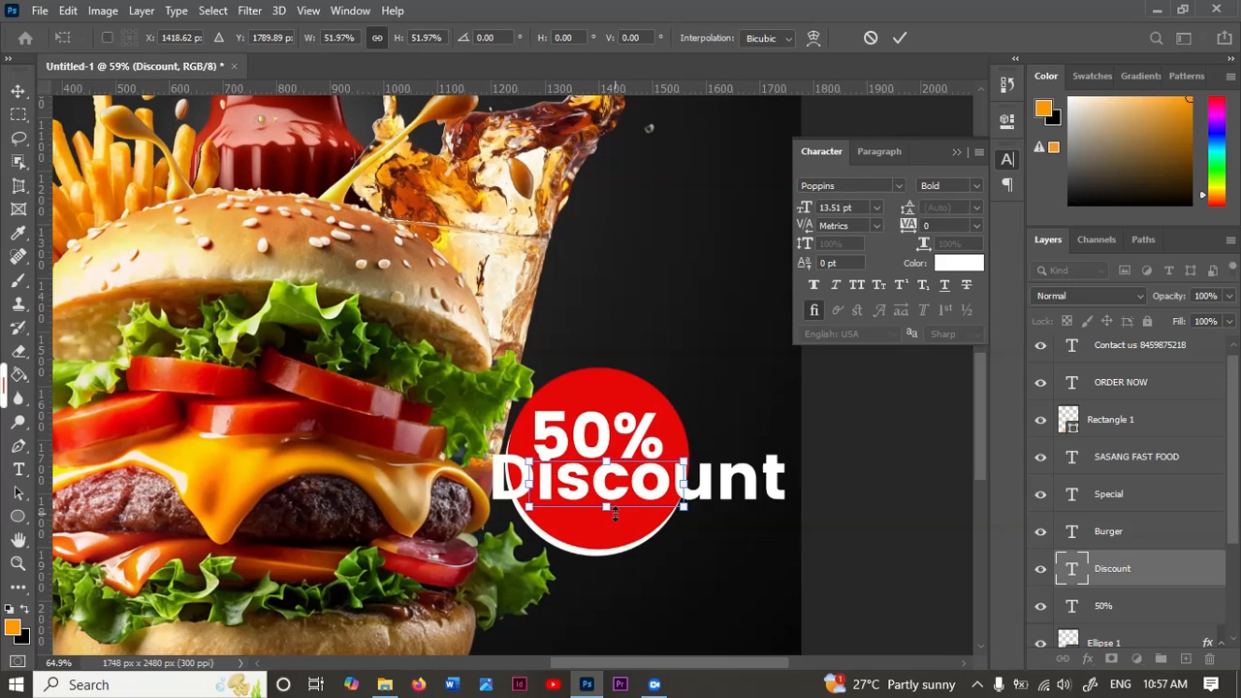
pyautogui.scroll(3, 616, 516)
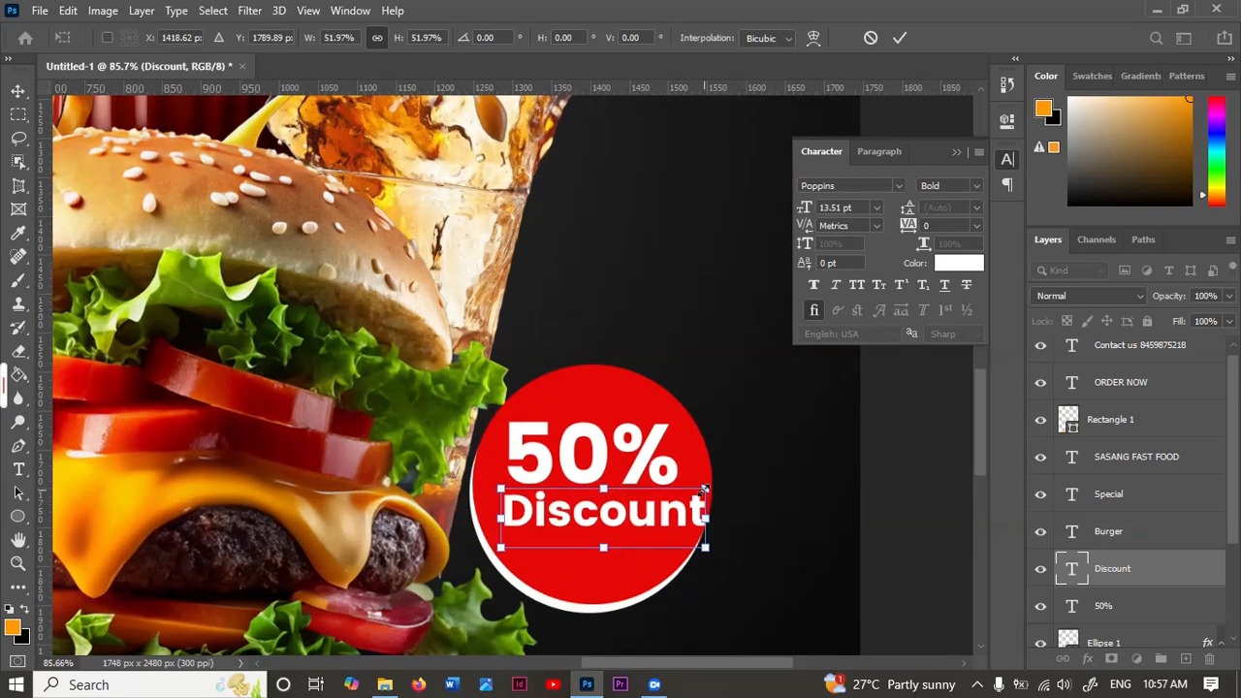
pyautogui.moveTo(704, 490); pyautogui.dragTo(676, 499)
pyautogui.moveTo(622, 535); pyautogui.dragTo(619, 523)
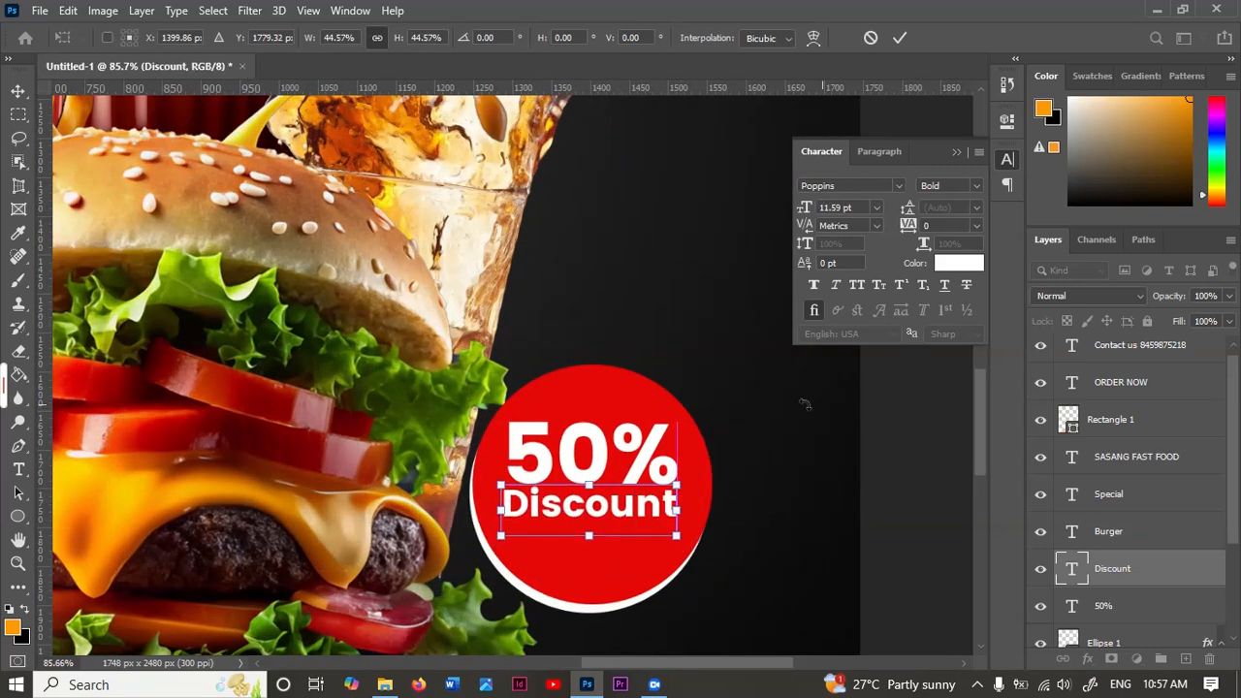
pyautogui.click(900, 38)
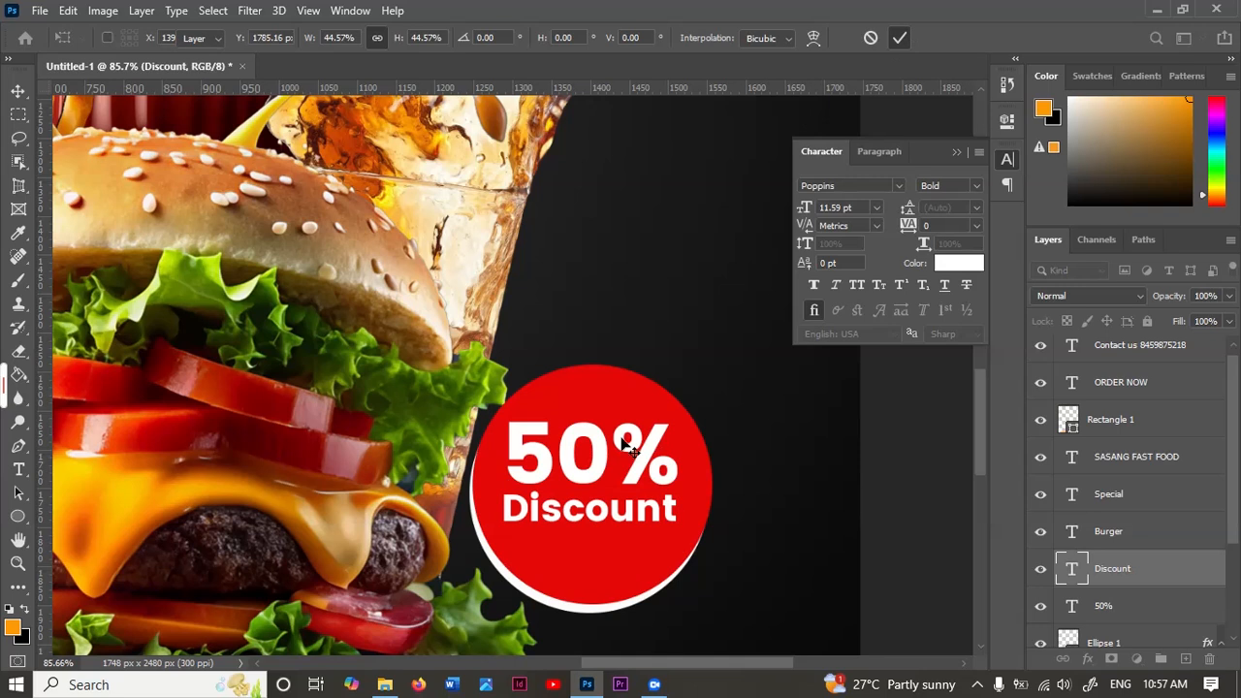
pyautogui.scroll(-8, 626, 444)
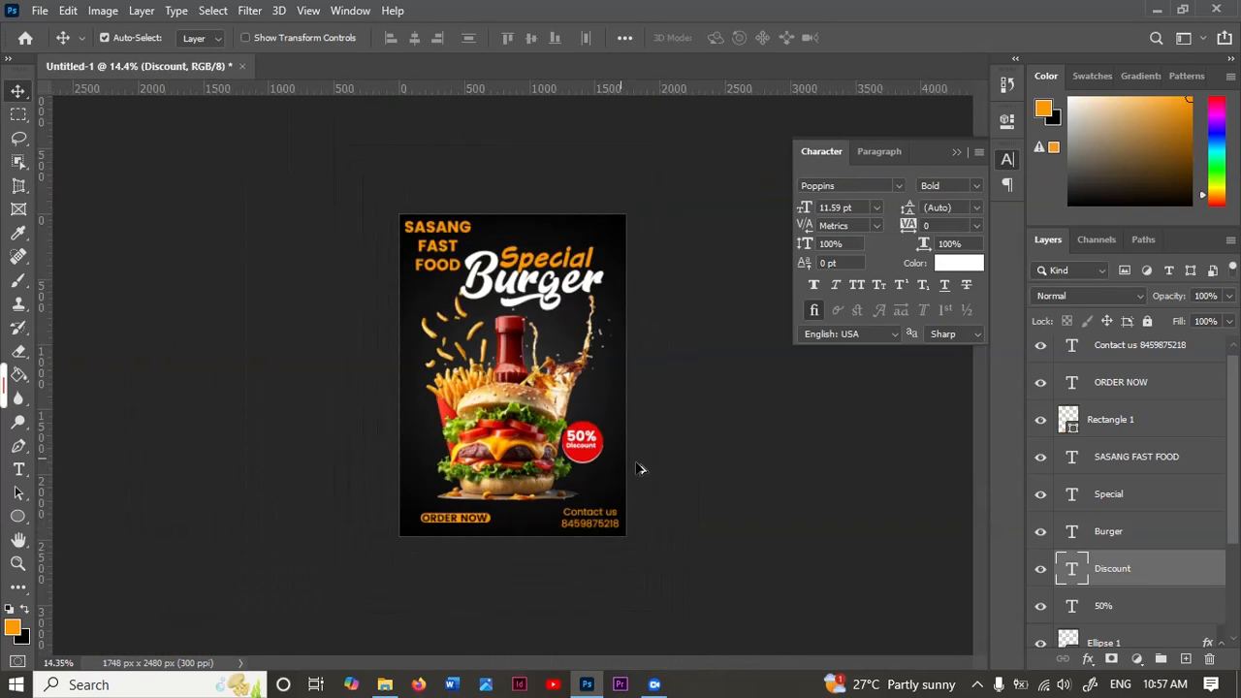
pyautogui.scroll(4, 639, 469)
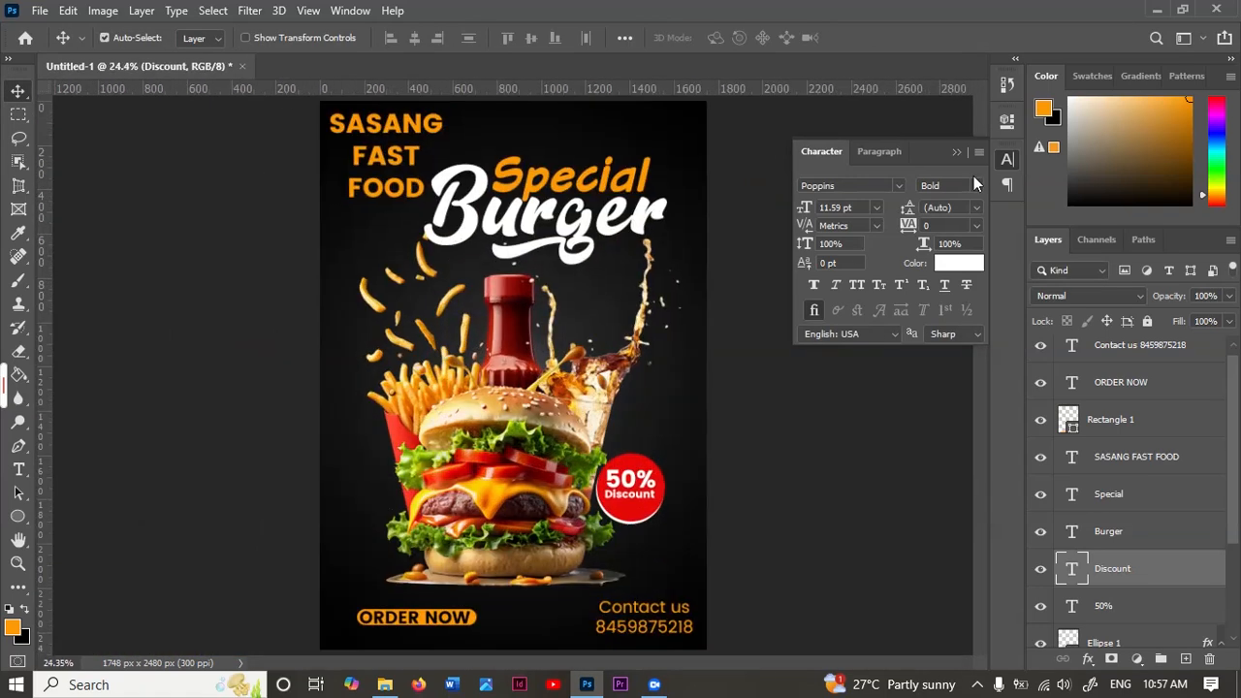
pyautogui.click(958, 152)
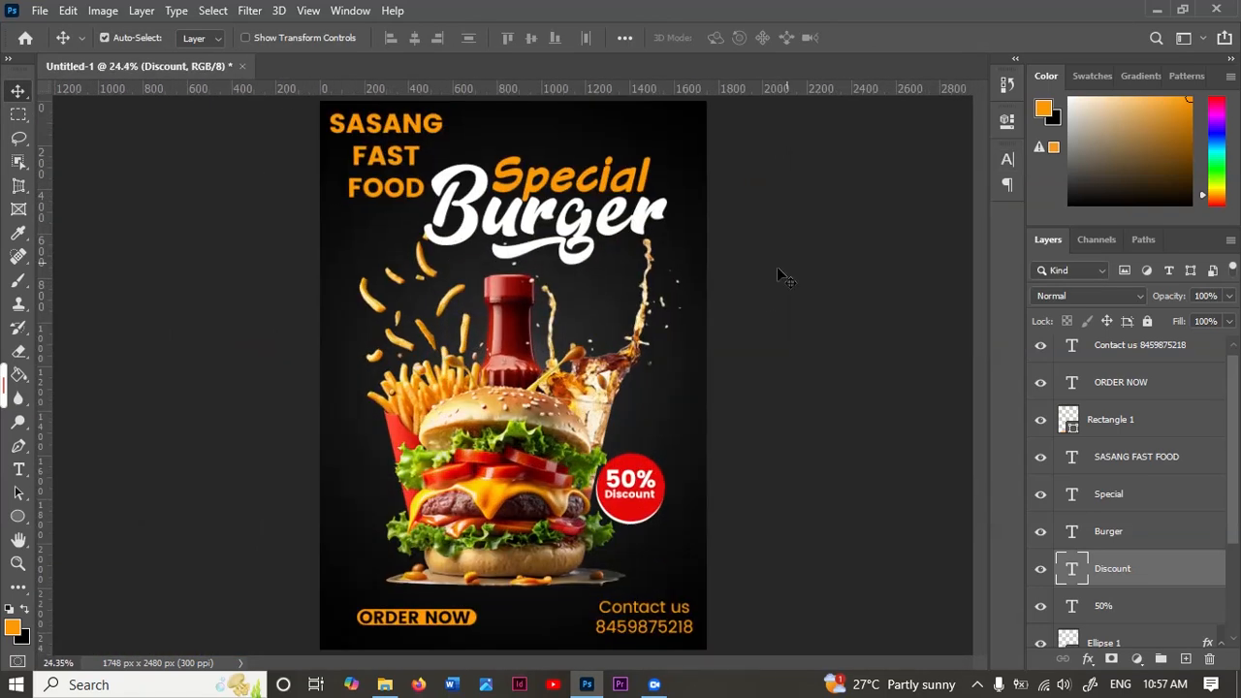
# Step: Change the font of the "SASANG FAST FOOD" text to Chief Blueprint Bold
pyautogui.click(400, 153)
pyautogui.click(19, 469)
pyautogui.click(800, 38)
pyautogui.click(877, 187)
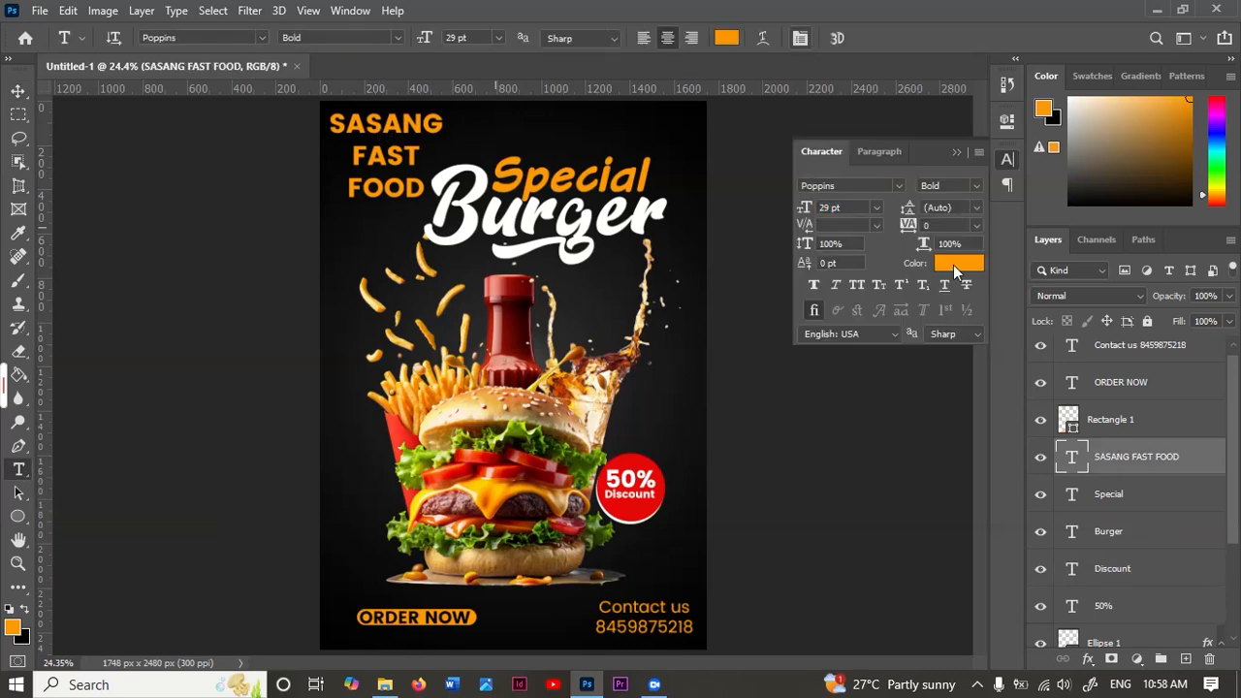
pyautogui.write('chief Blueprint')
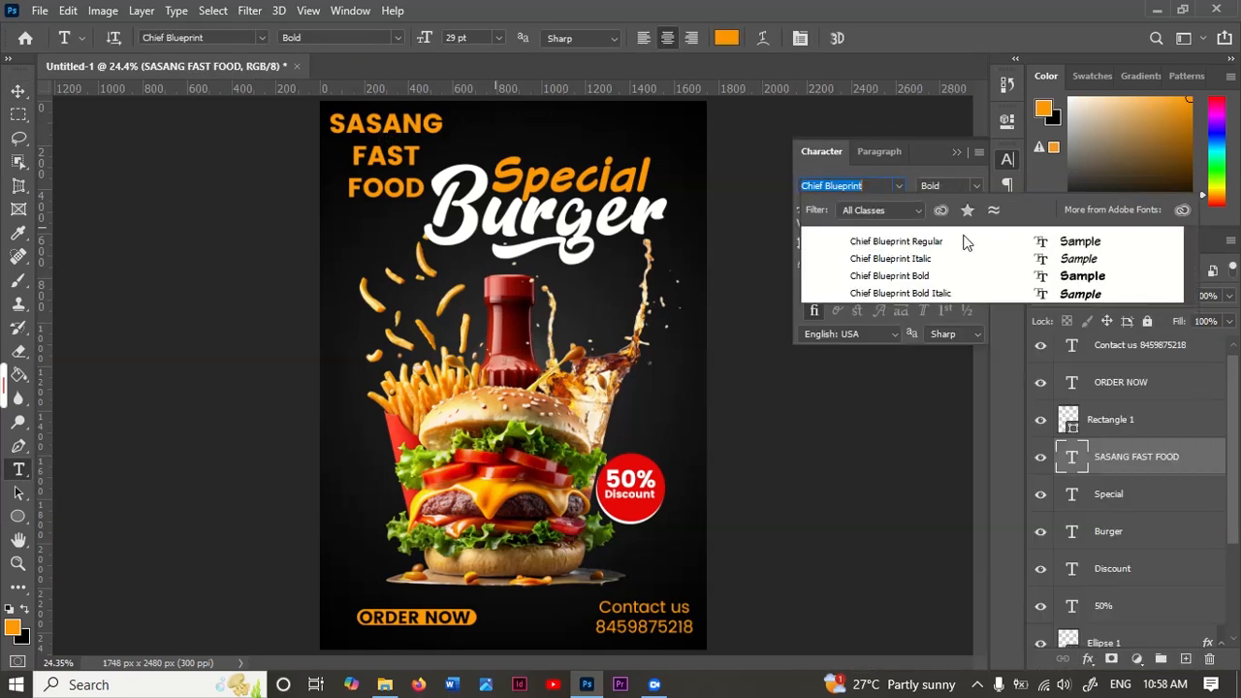
pyautogui.click(897, 276)
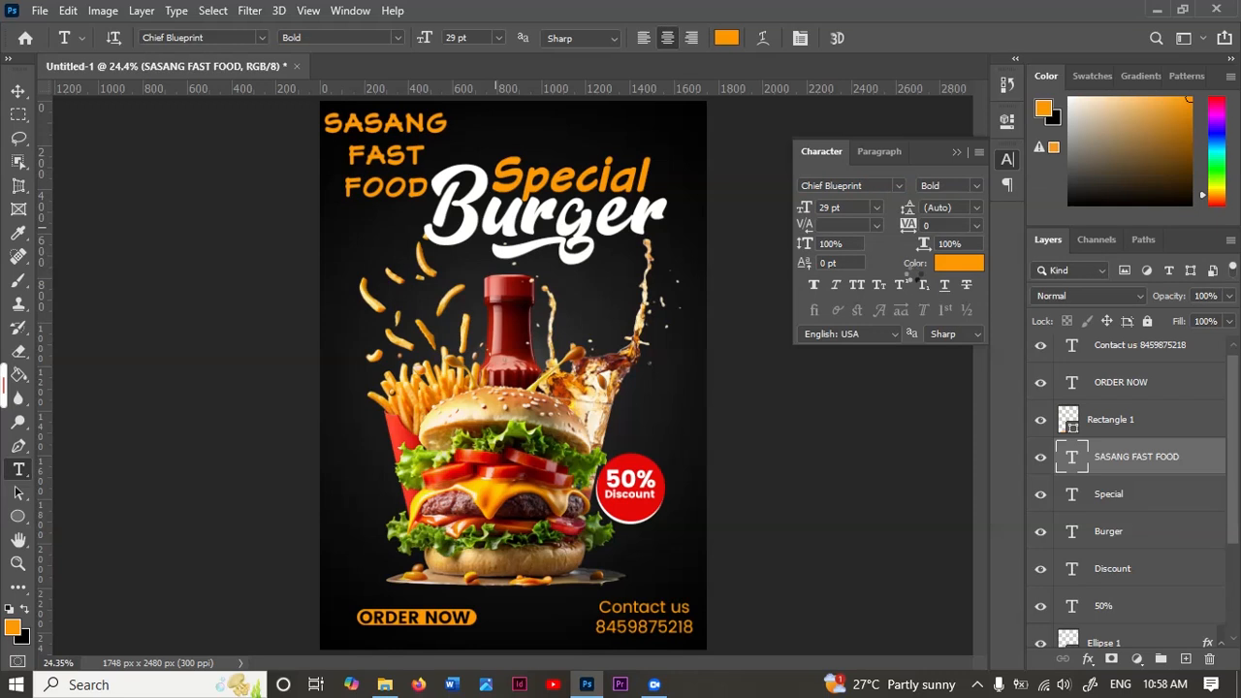
pyautogui.press('v')
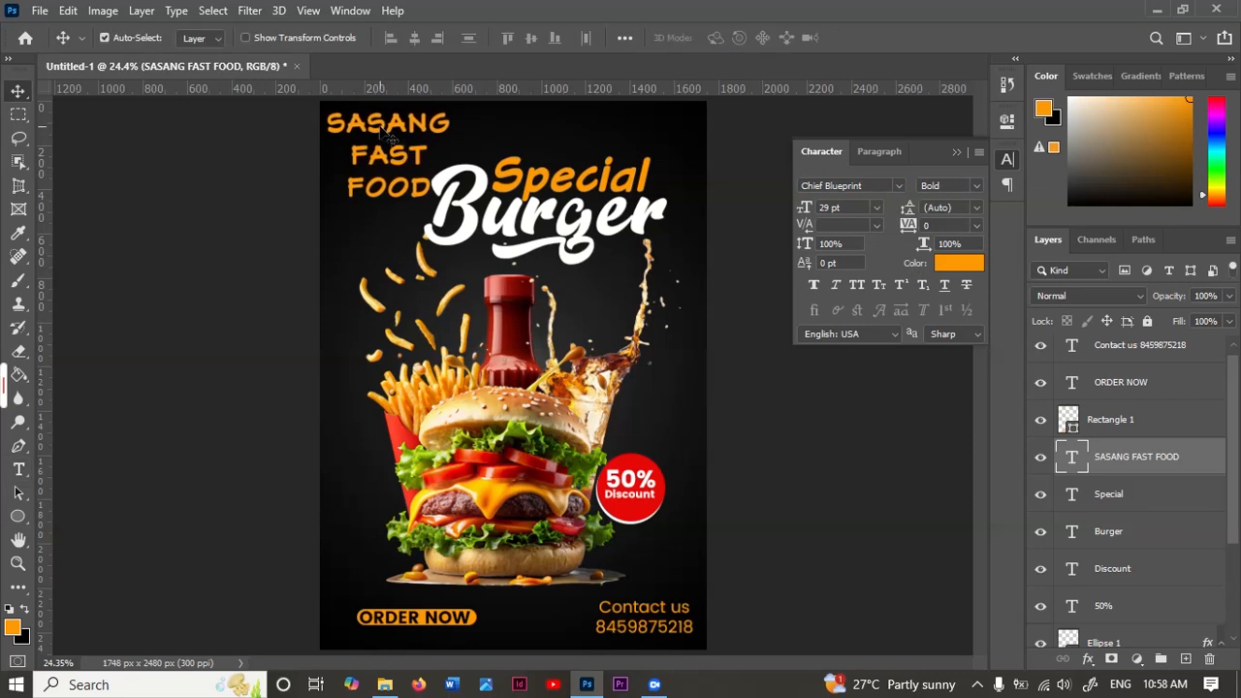